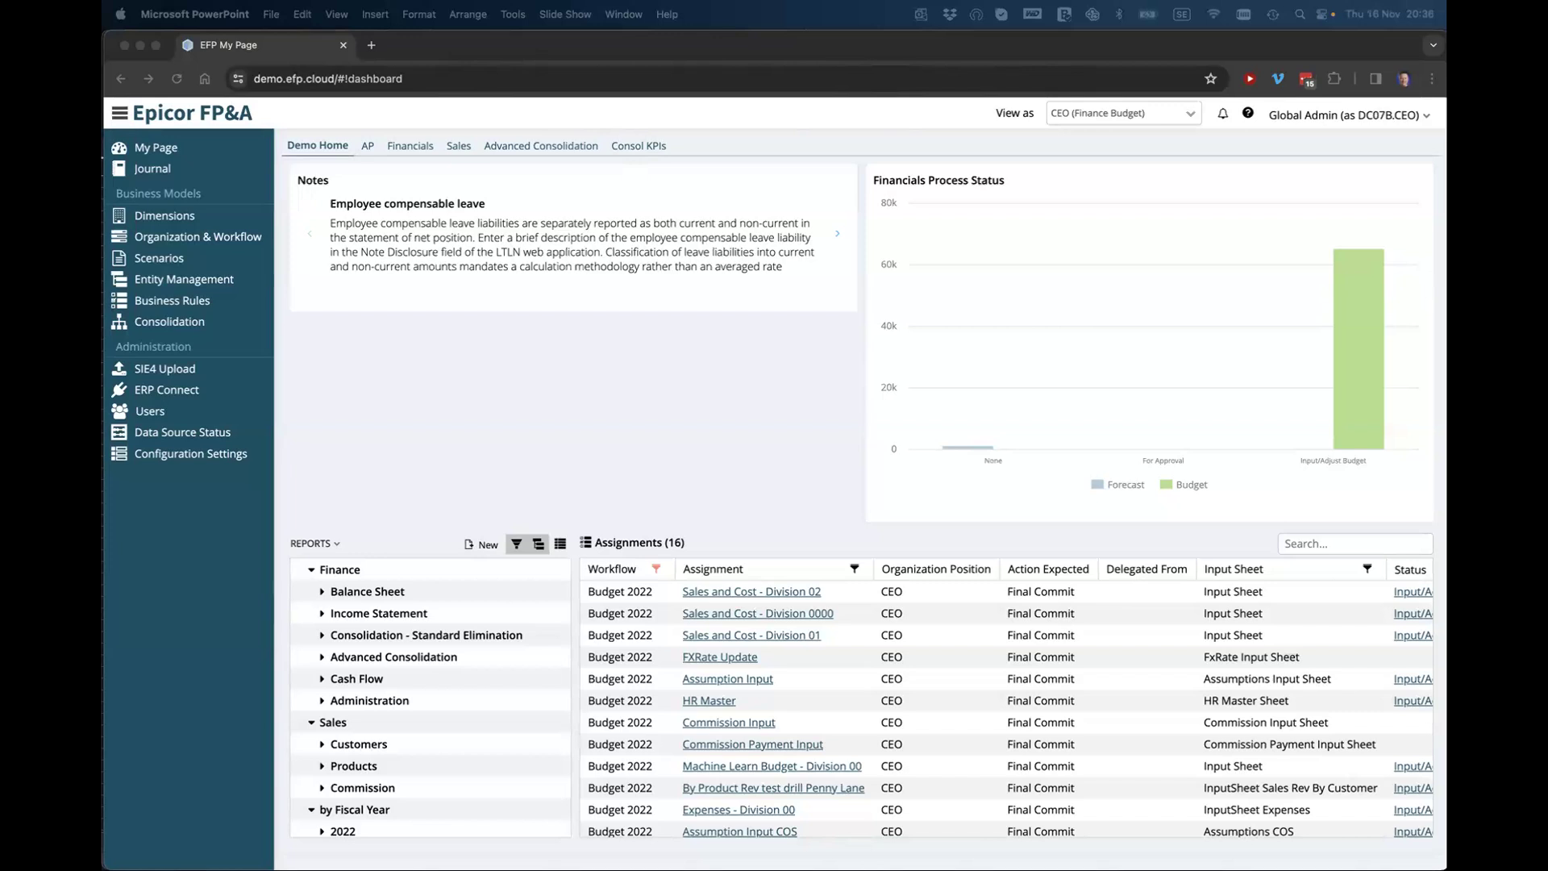
- Review the Consol KPIs dashboard charts from revenue to operating cashflow, and zoom the monthly Revenue FY 2020 chart to January through June
{"action": "left_click", "coordinate": [435, 368]}
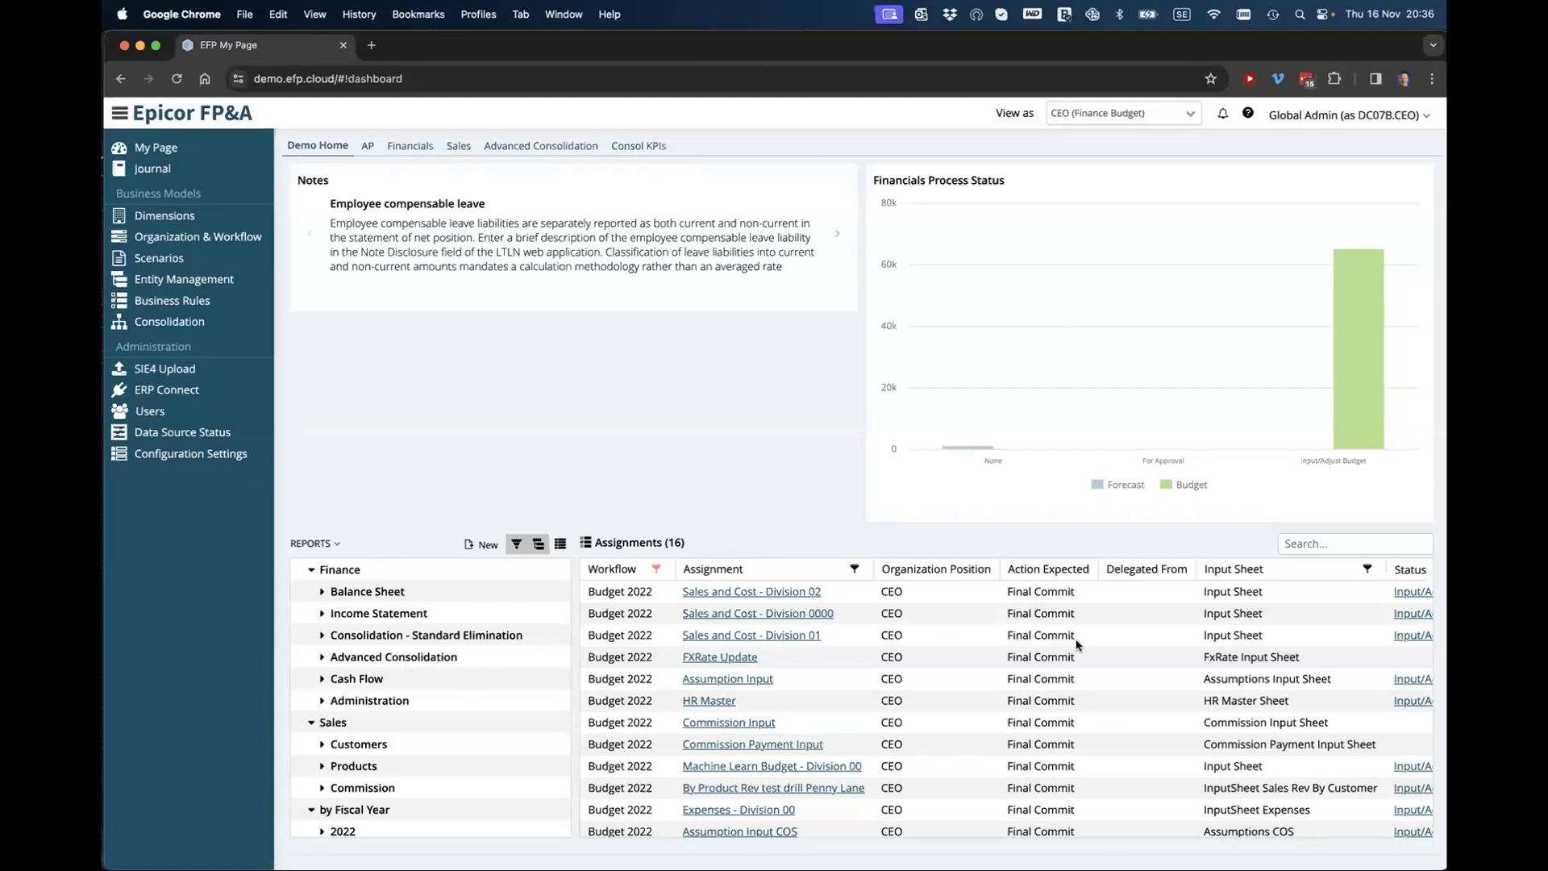
{"action": "left_click", "coordinate": [641, 147]}
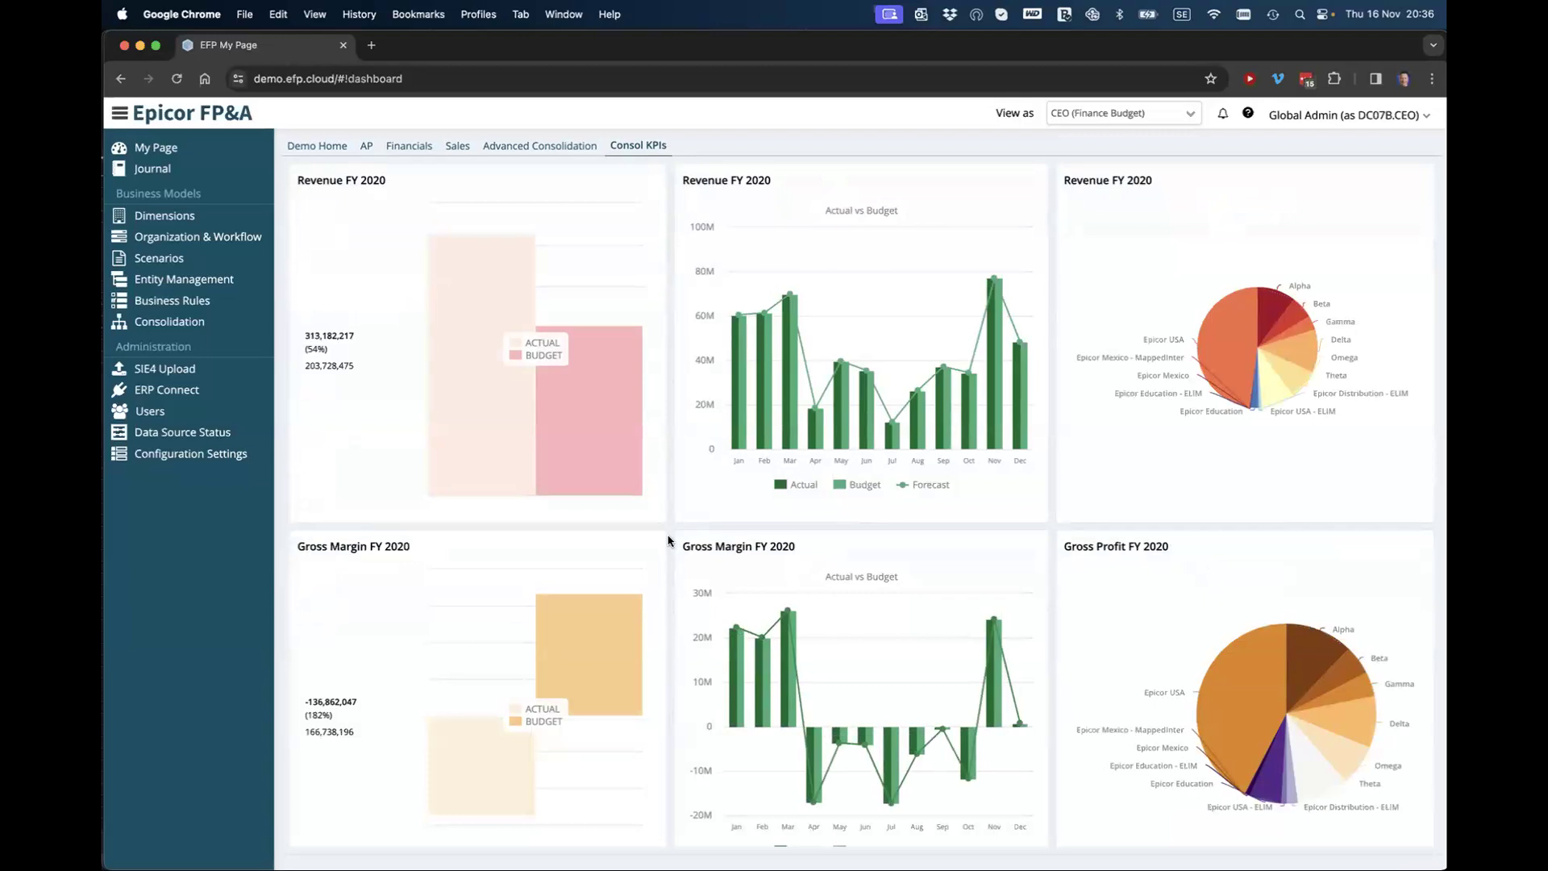
{"action": "scroll", "coordinate": [668, 538], "scroll_direction": "down", "scroll_amount": 3}
{"action": "scroll", "coordinate": [725, 532], "scroll_direction": "up", "scroll_amount": 3}
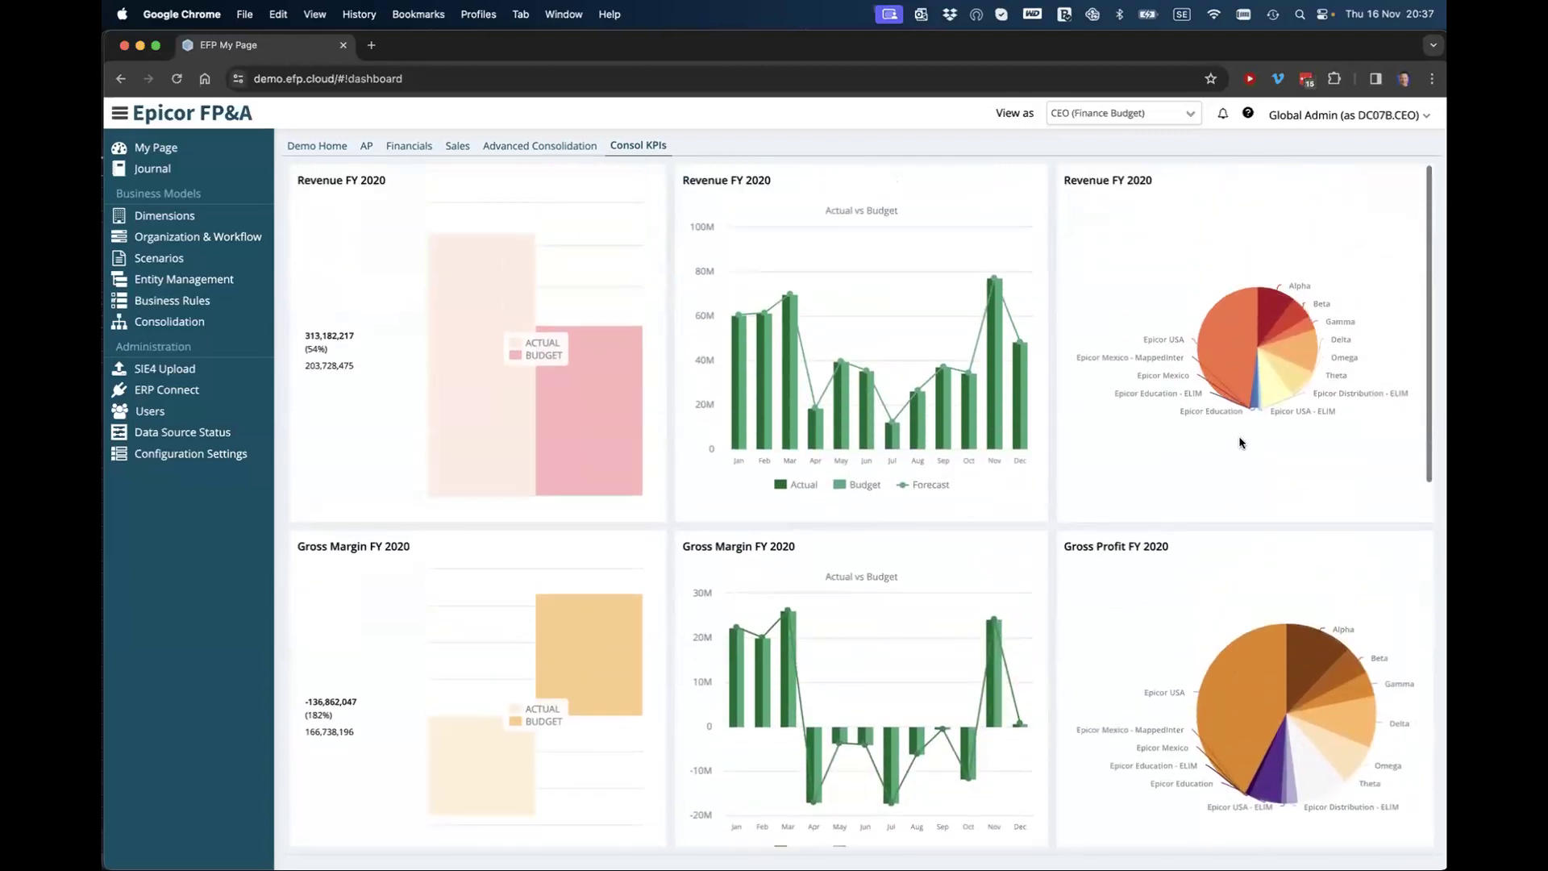
{"action": "mouse_move", "coordinate": [1174, 333]}
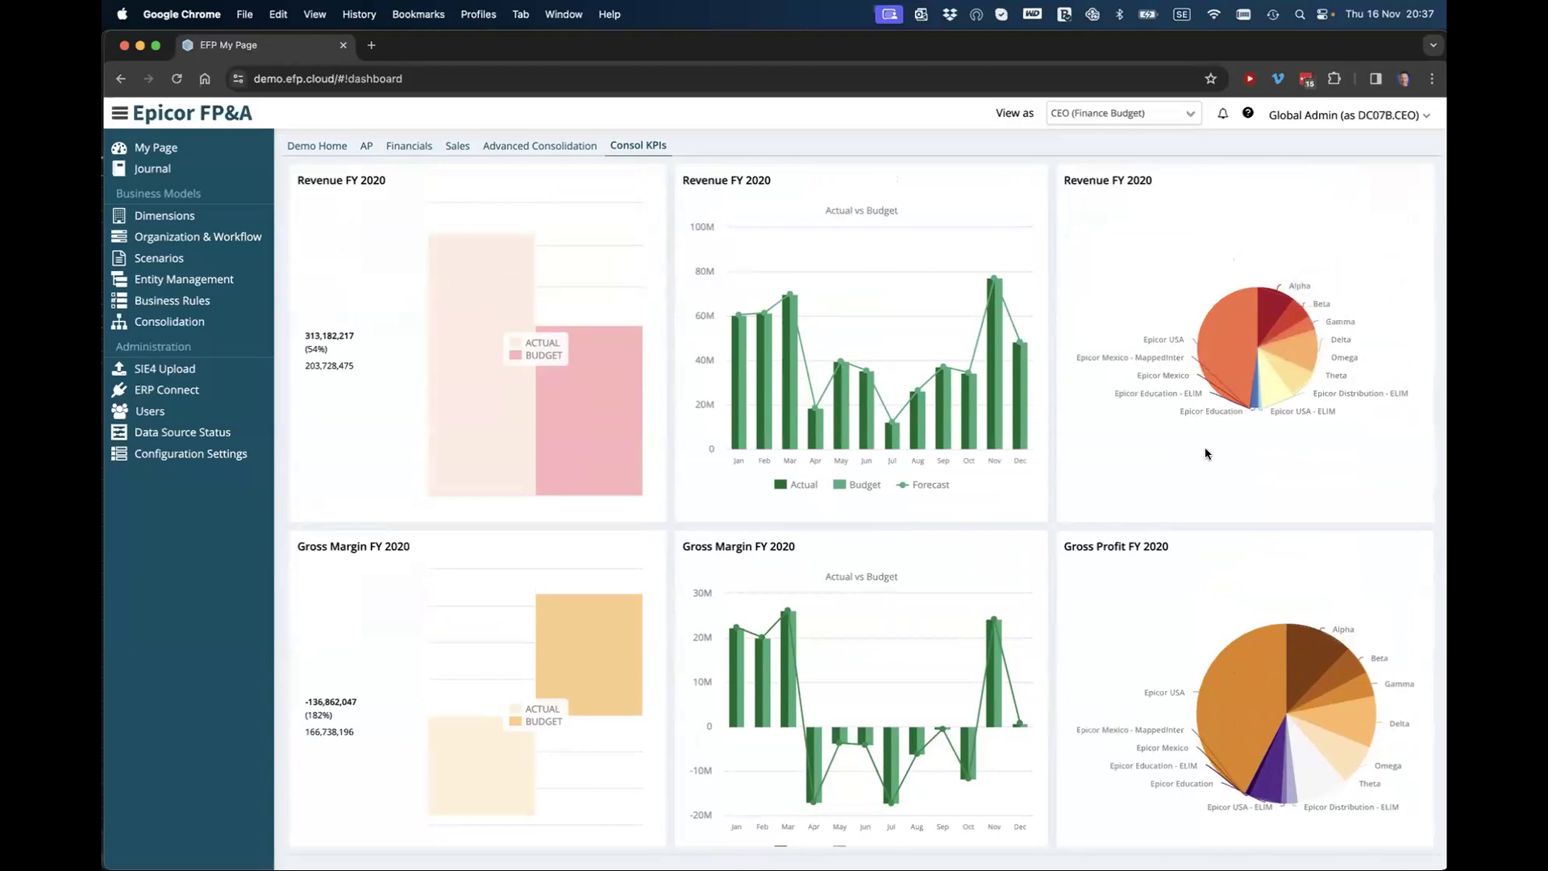
{"action": "scroll", "coordinate": [1057, 546], "scroll_direction": "down", "scroll_amount": 5}
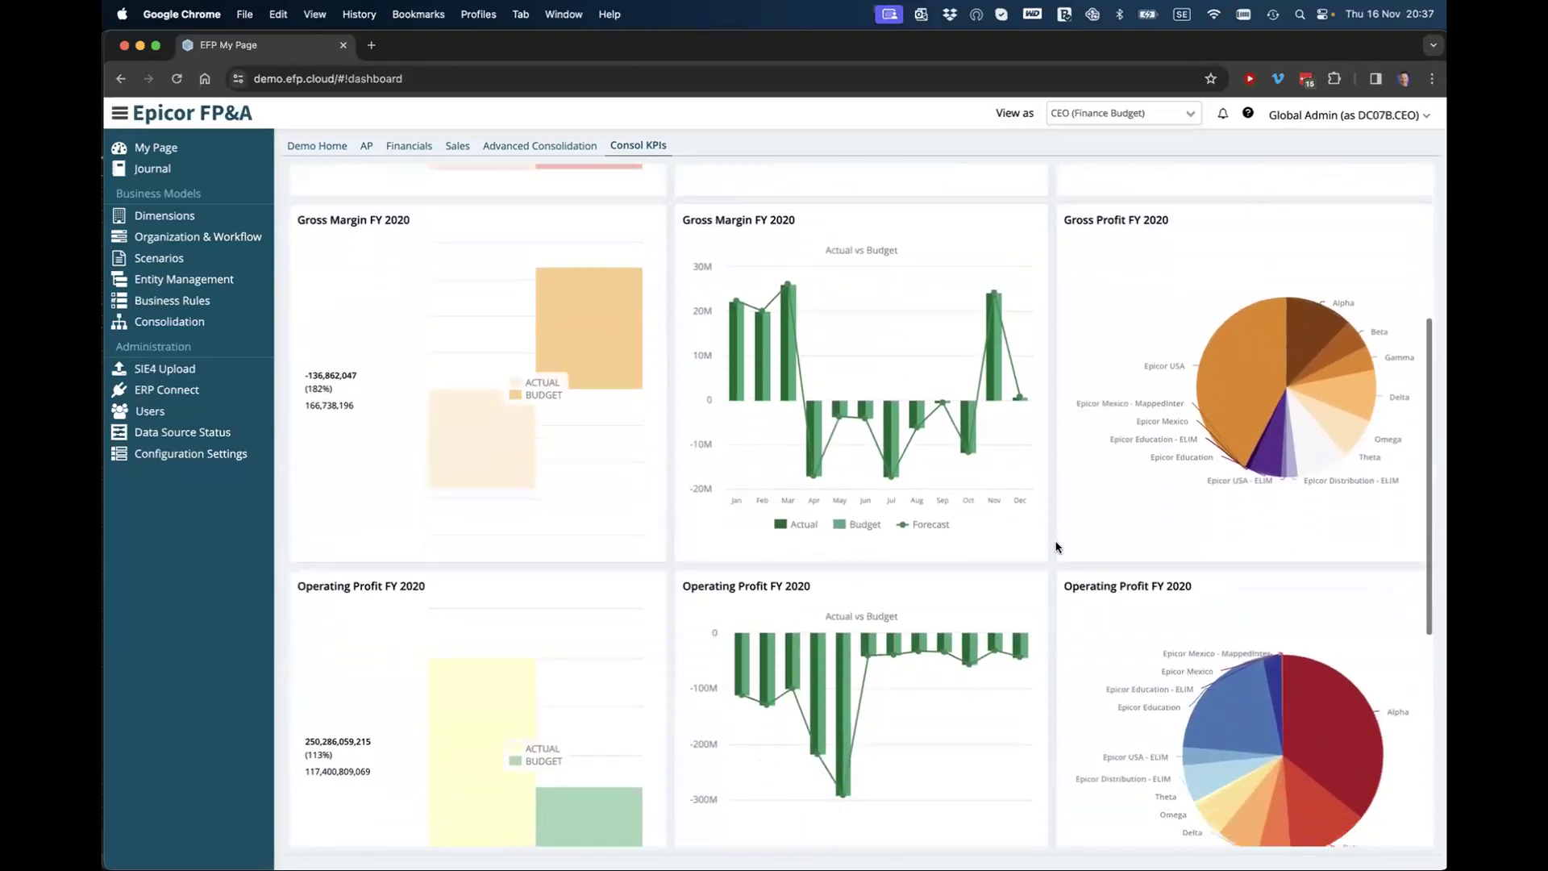
{"action": "scroll", "coordinate": [1057, 546], "scroll_direction": "down", "scroll_amount": 7}
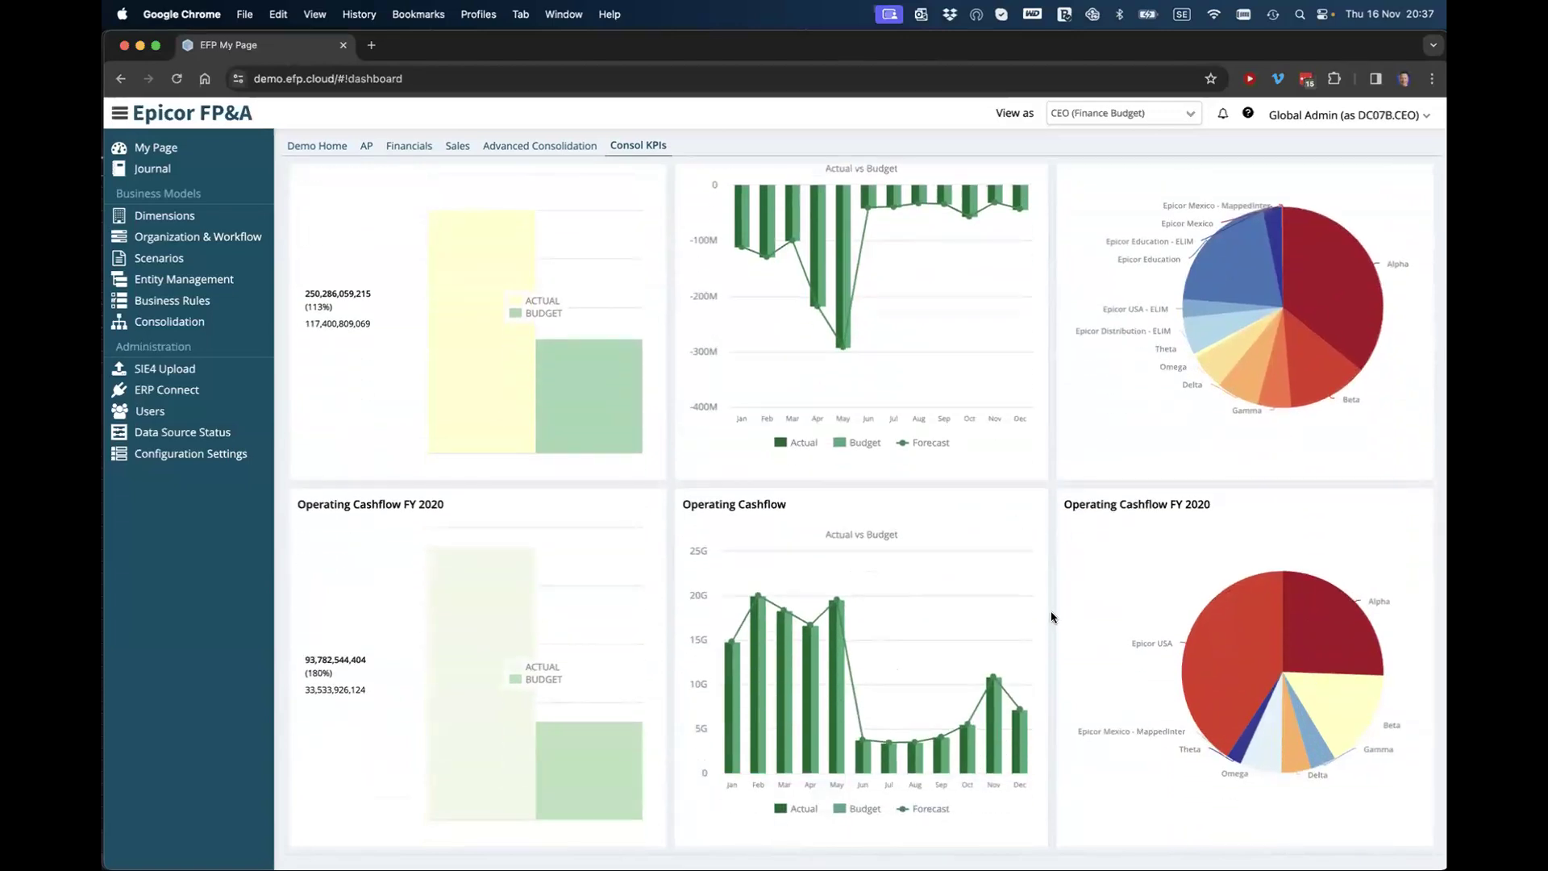
{"action": "scroll", "coordinate": [1051, 617], "scroll_direction": "up", "scroll_amount": 12}
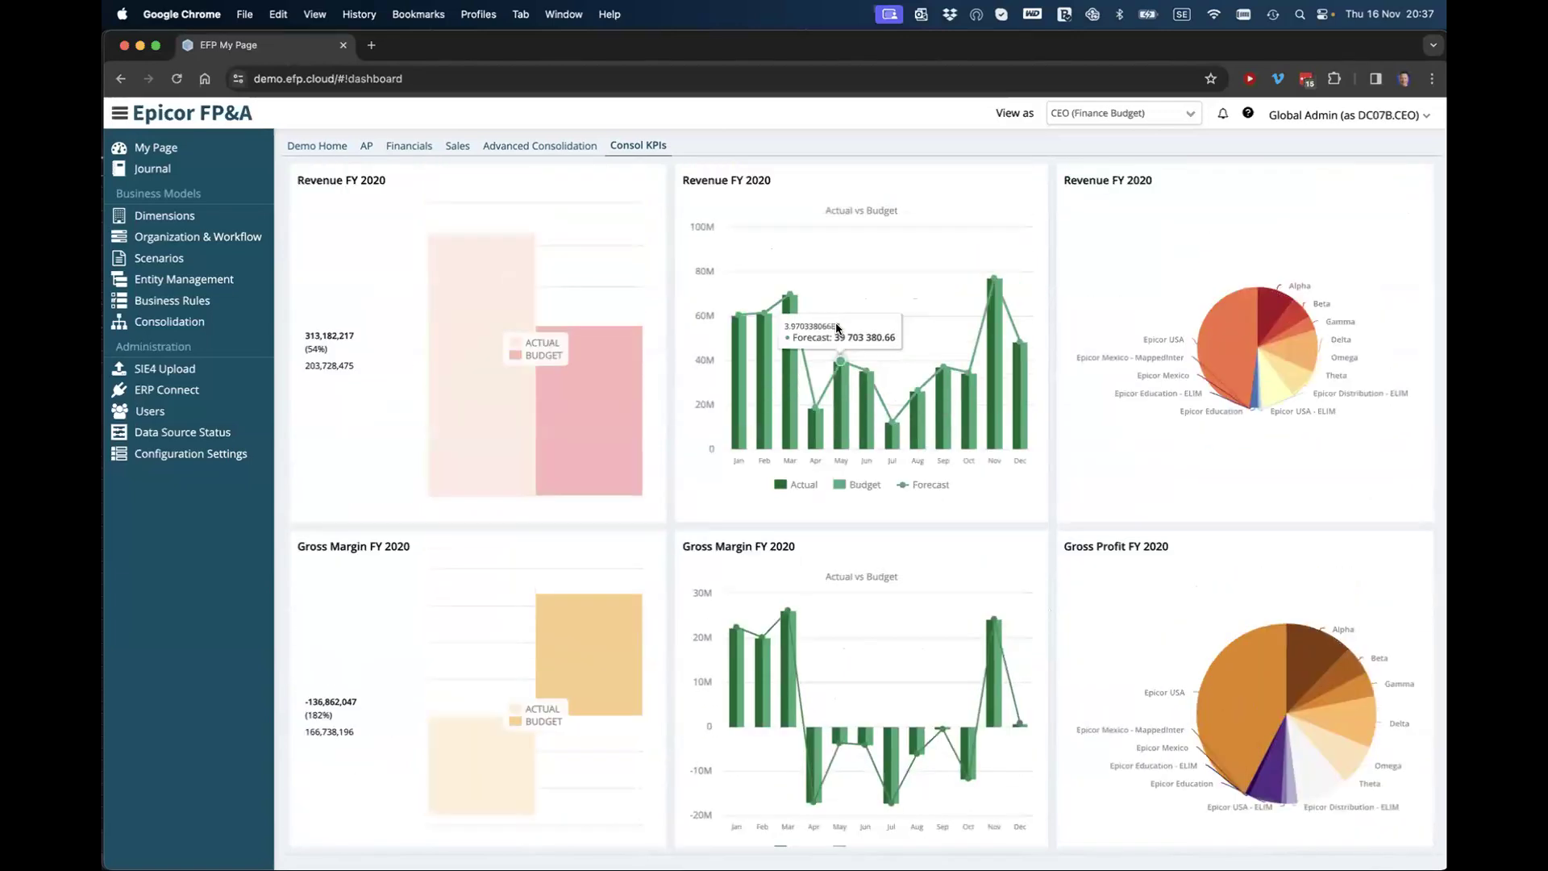
{"action": "left_click_drag", "start_coordinate": [861, 345], "coordinate": [689, 234]}
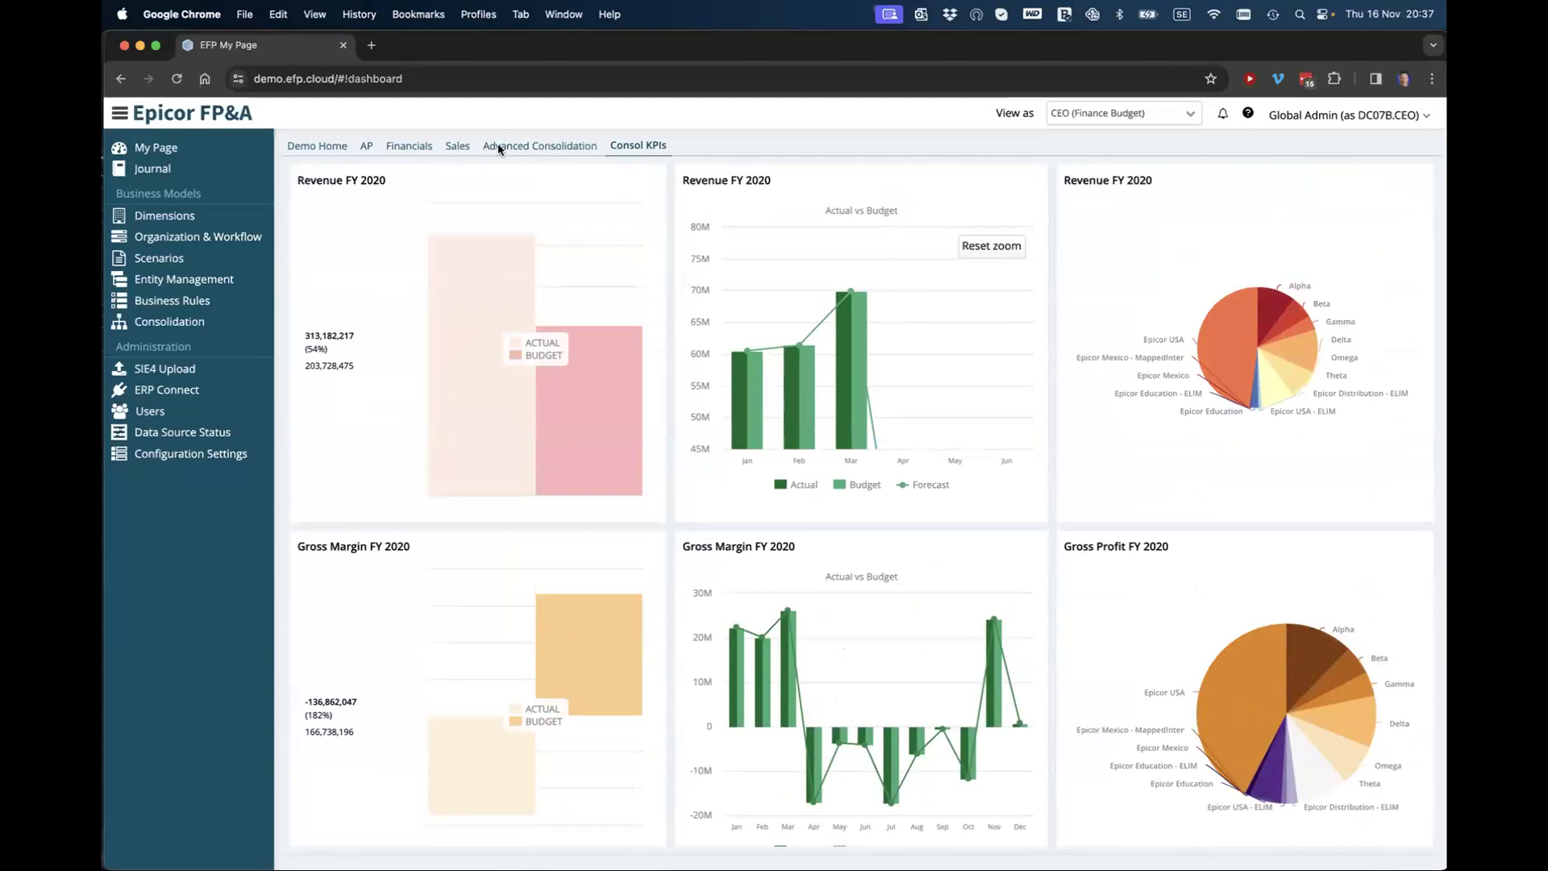
- View the Sales dashboard and return to the Demo Home dashboard
{"action": "left_click", "coordinate": [456, 147]}
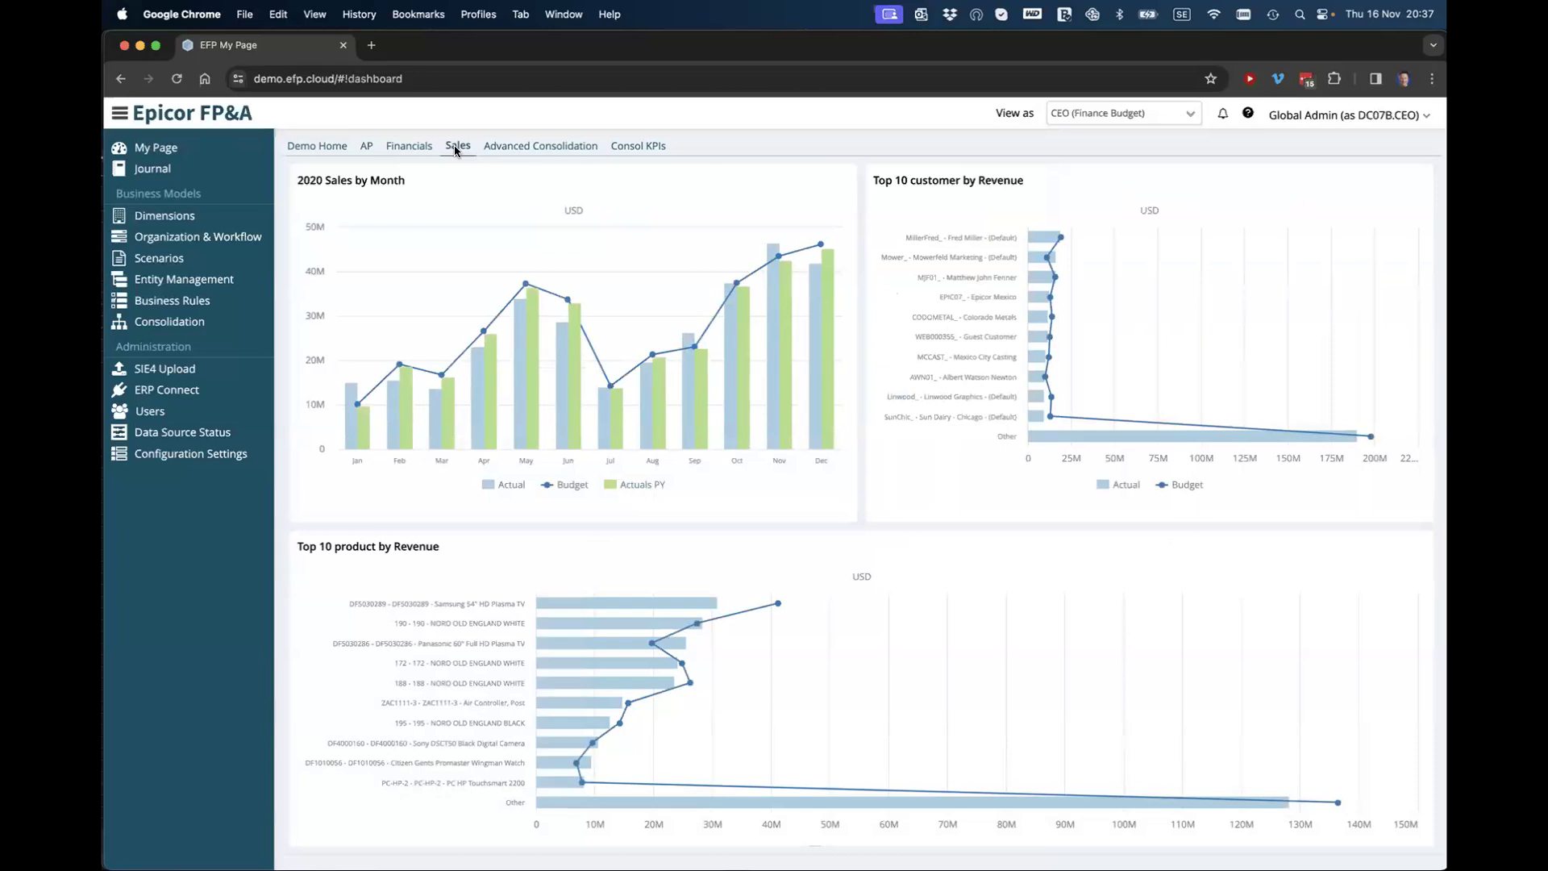
{"action": "left_click", "coordinate": [332, 147]}
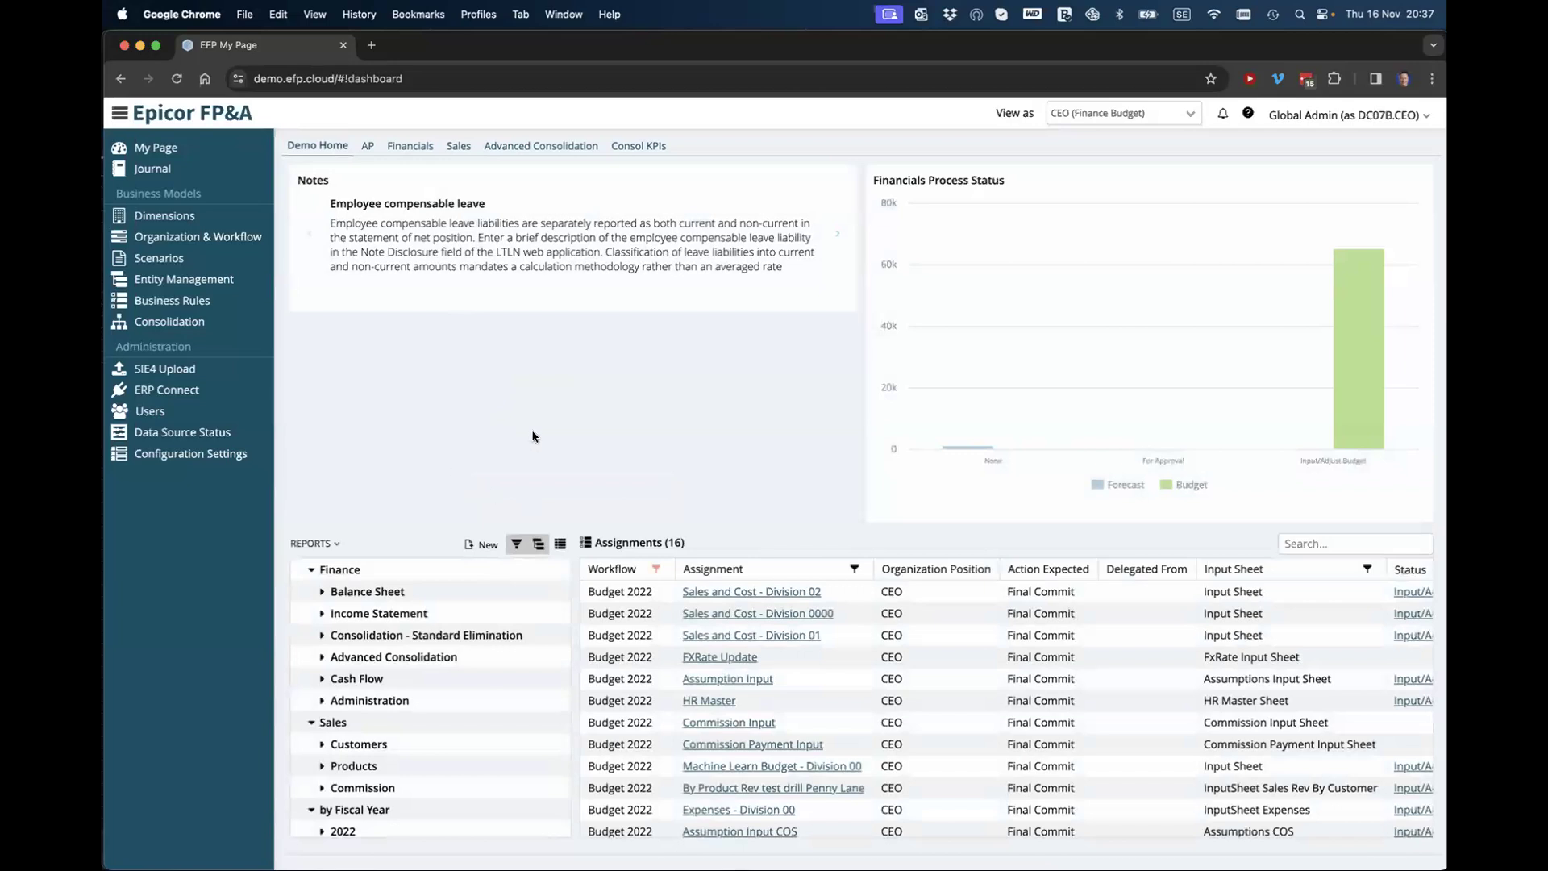
- Switch the session from the CEO account to the third DC07B user available for impersonation
{"action": "left_click", "coordinate": [1419, 119]}
{"action": "mouse_move", "coordinate": [1287, 175]}
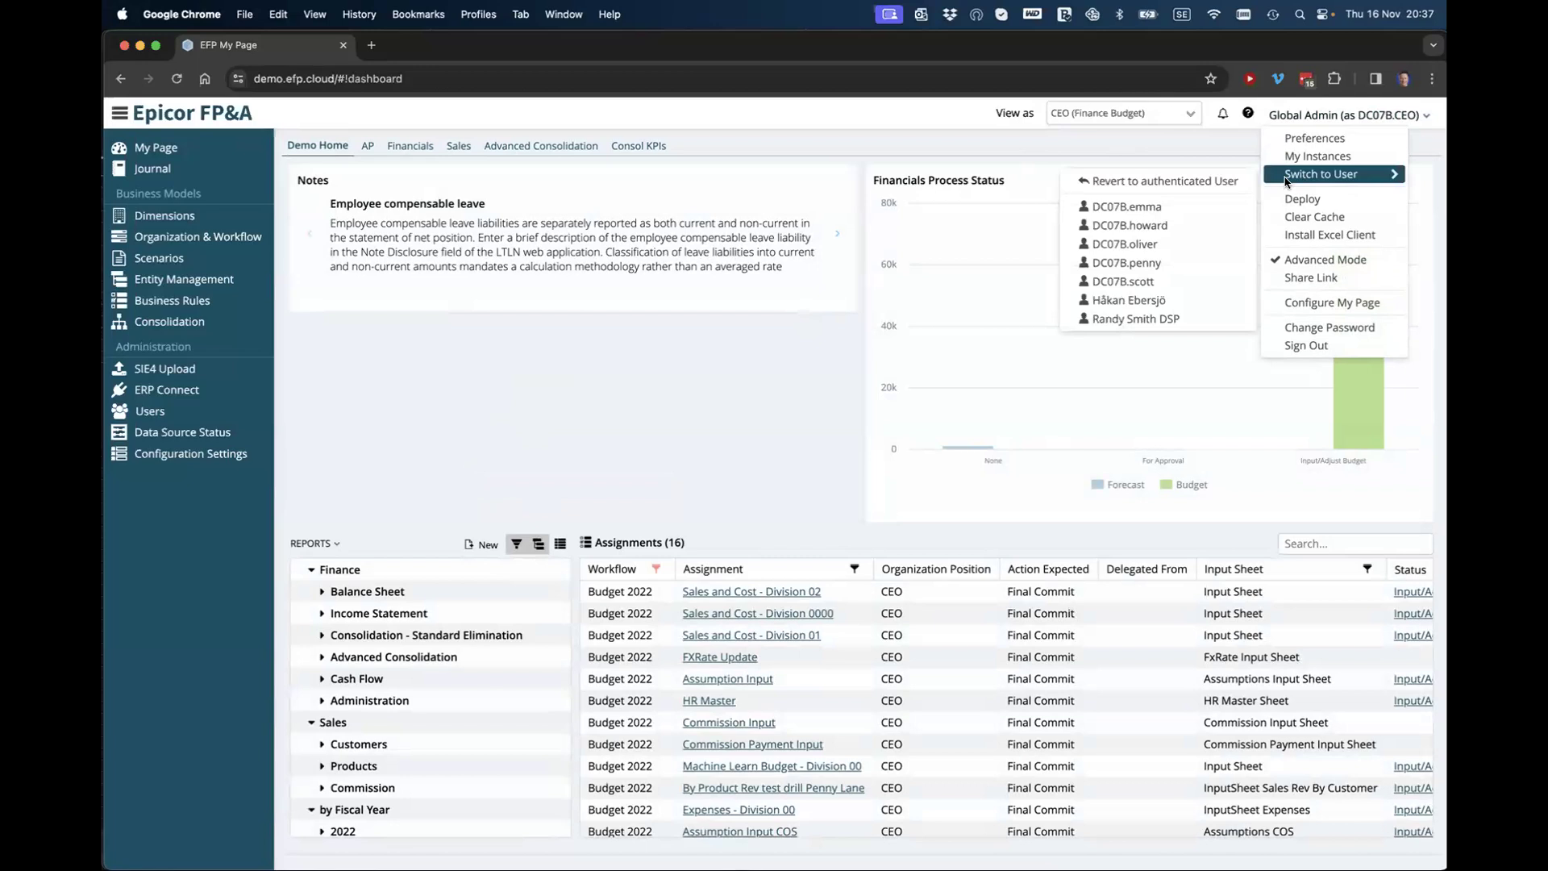
{"action": "left_click", "coordinate": [1145, 250]}
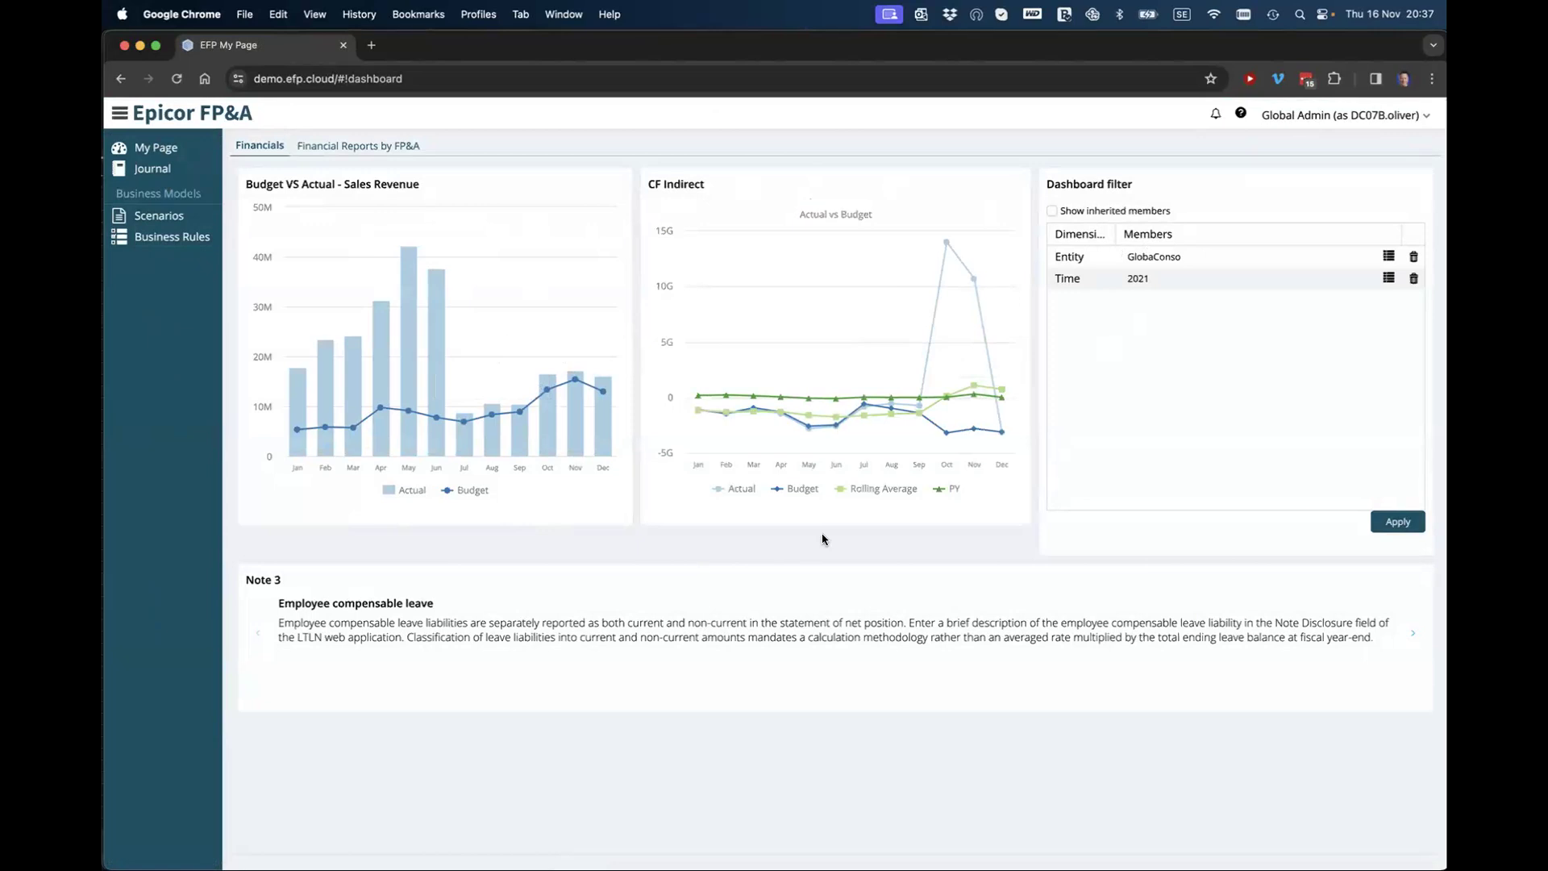
- Open the Year Over Year P&L Overview from the Income Statement group of Financial Reports by FP&A in a new browser tab
{"action": "left_click", "coordinate": [382, 149]}
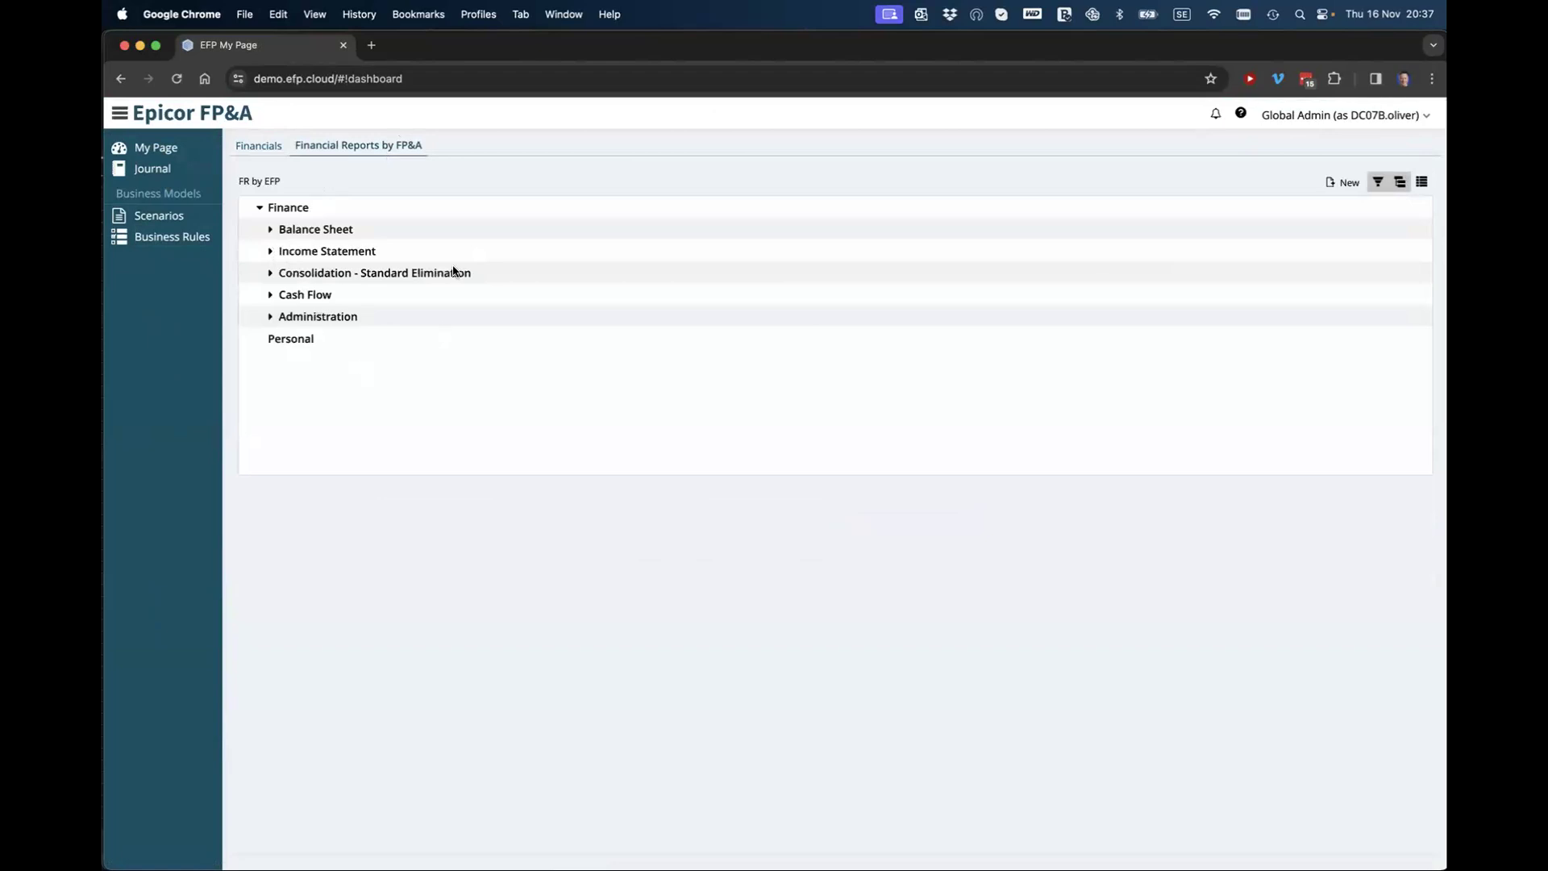
{"action": "left_click", "coordinate": [271, 251]}
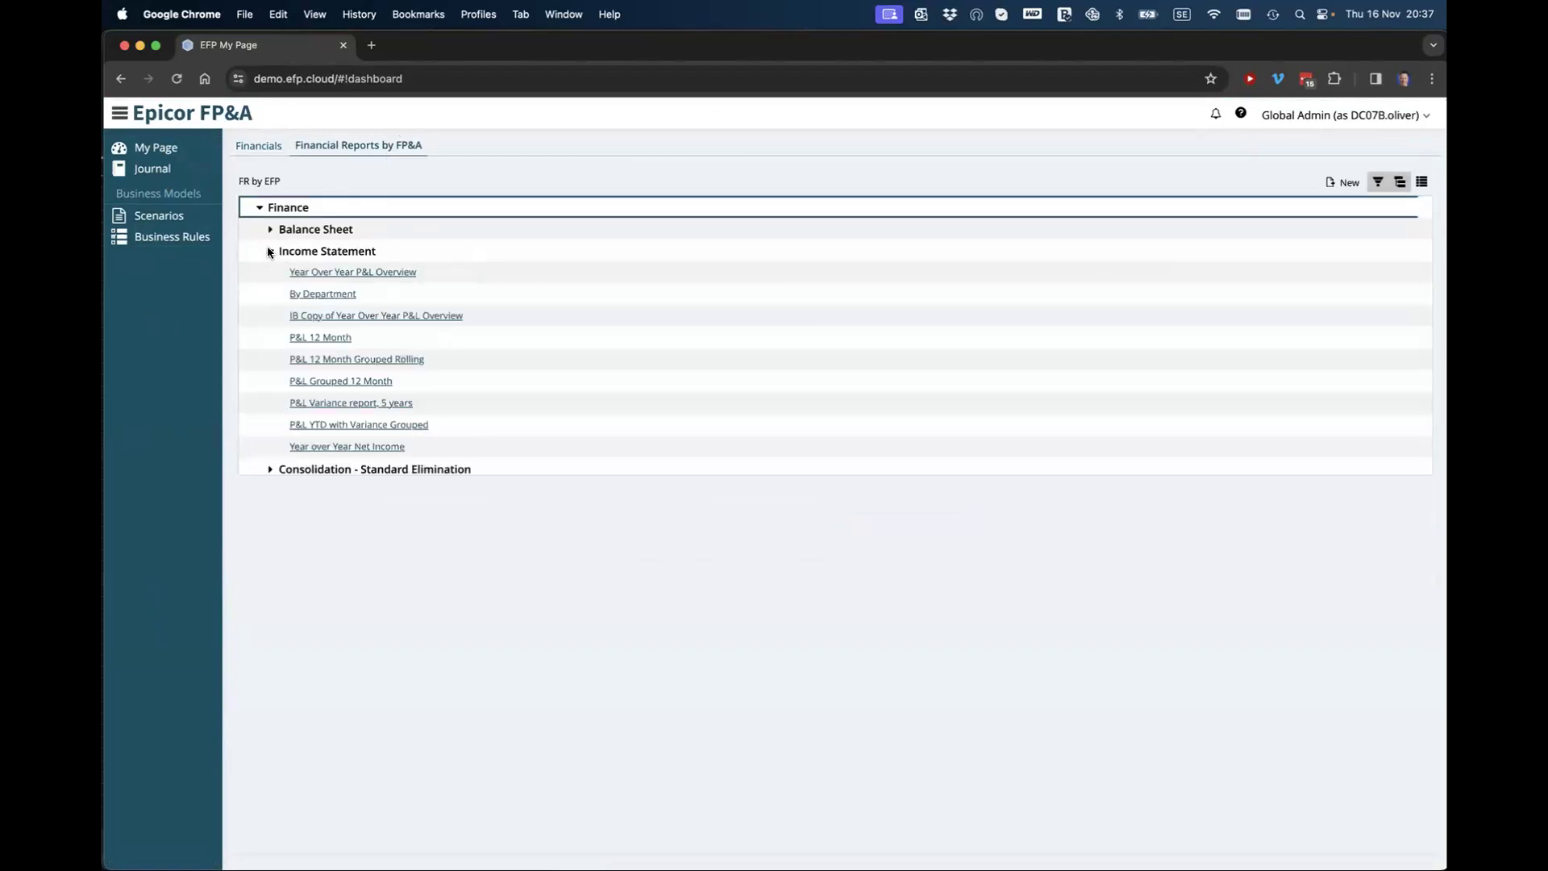
{"action": "right_click", "coordinate": [365, 271]}
{"action": "left_click", "coordinate": [483, 311]}
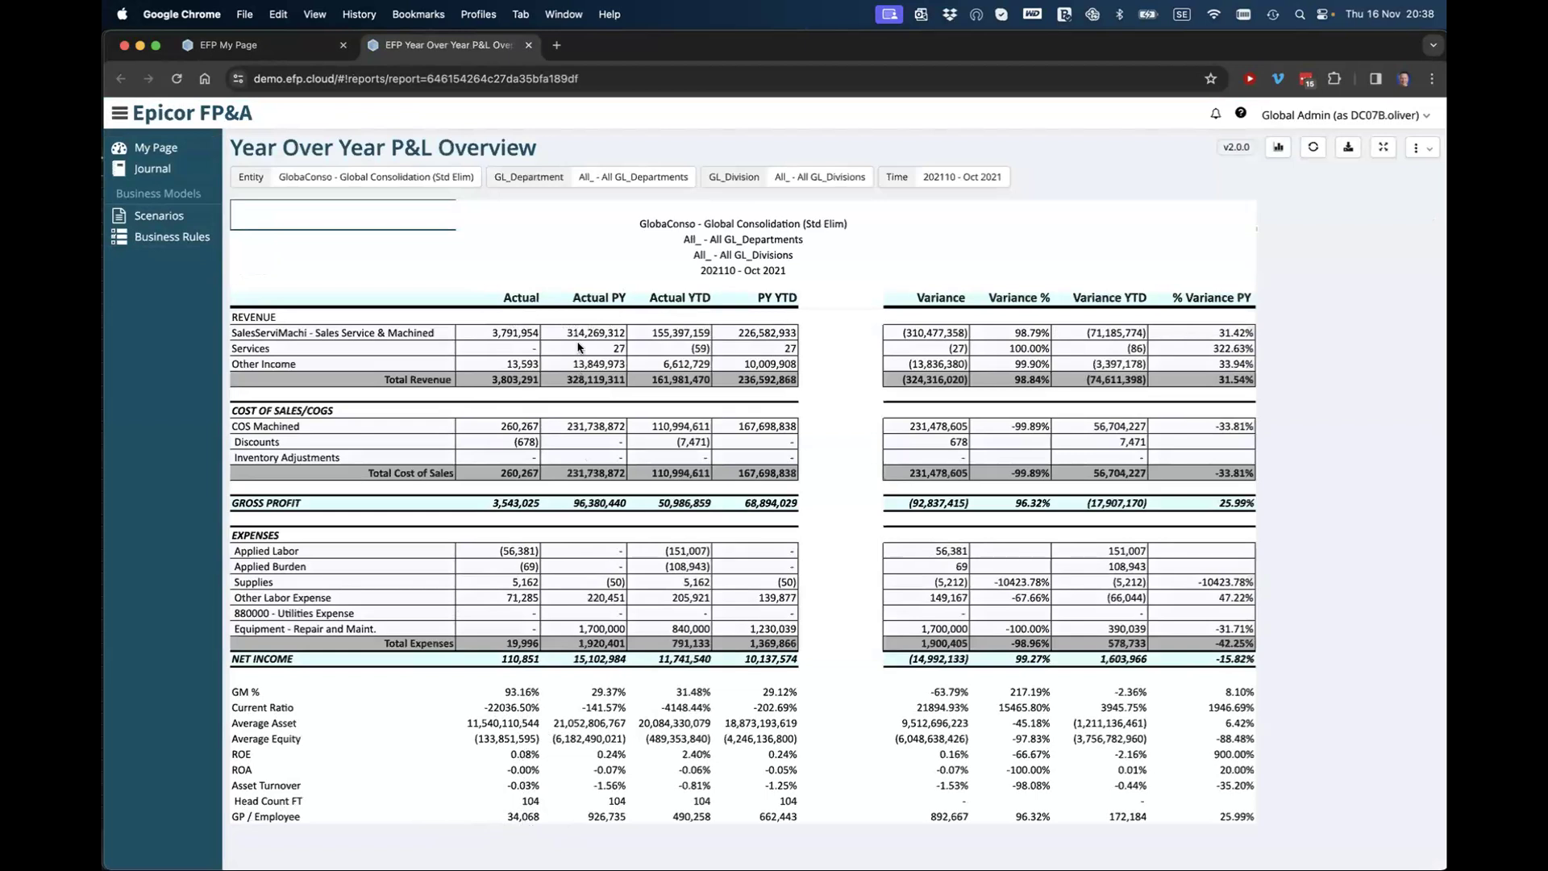
- Drill down the Actual figure of Sales Service & Machined by GL_Division, and regroup the breakdown by GL_Department
{"action": "right_click", "coordinate": [510, 337]}
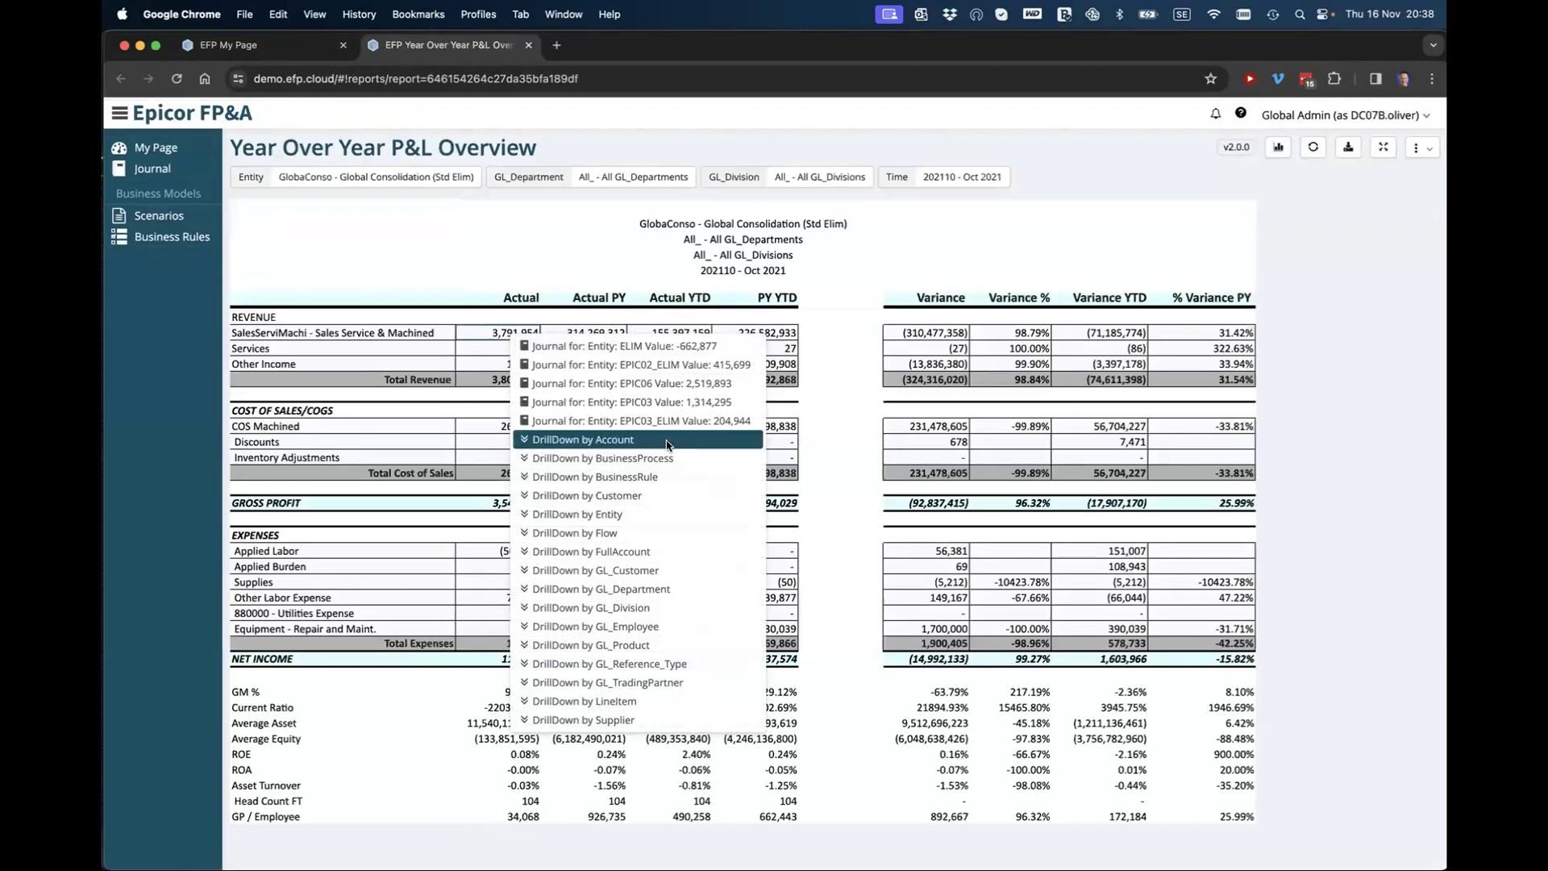
{"action": "left_click", "coordinate": [656, 607]}
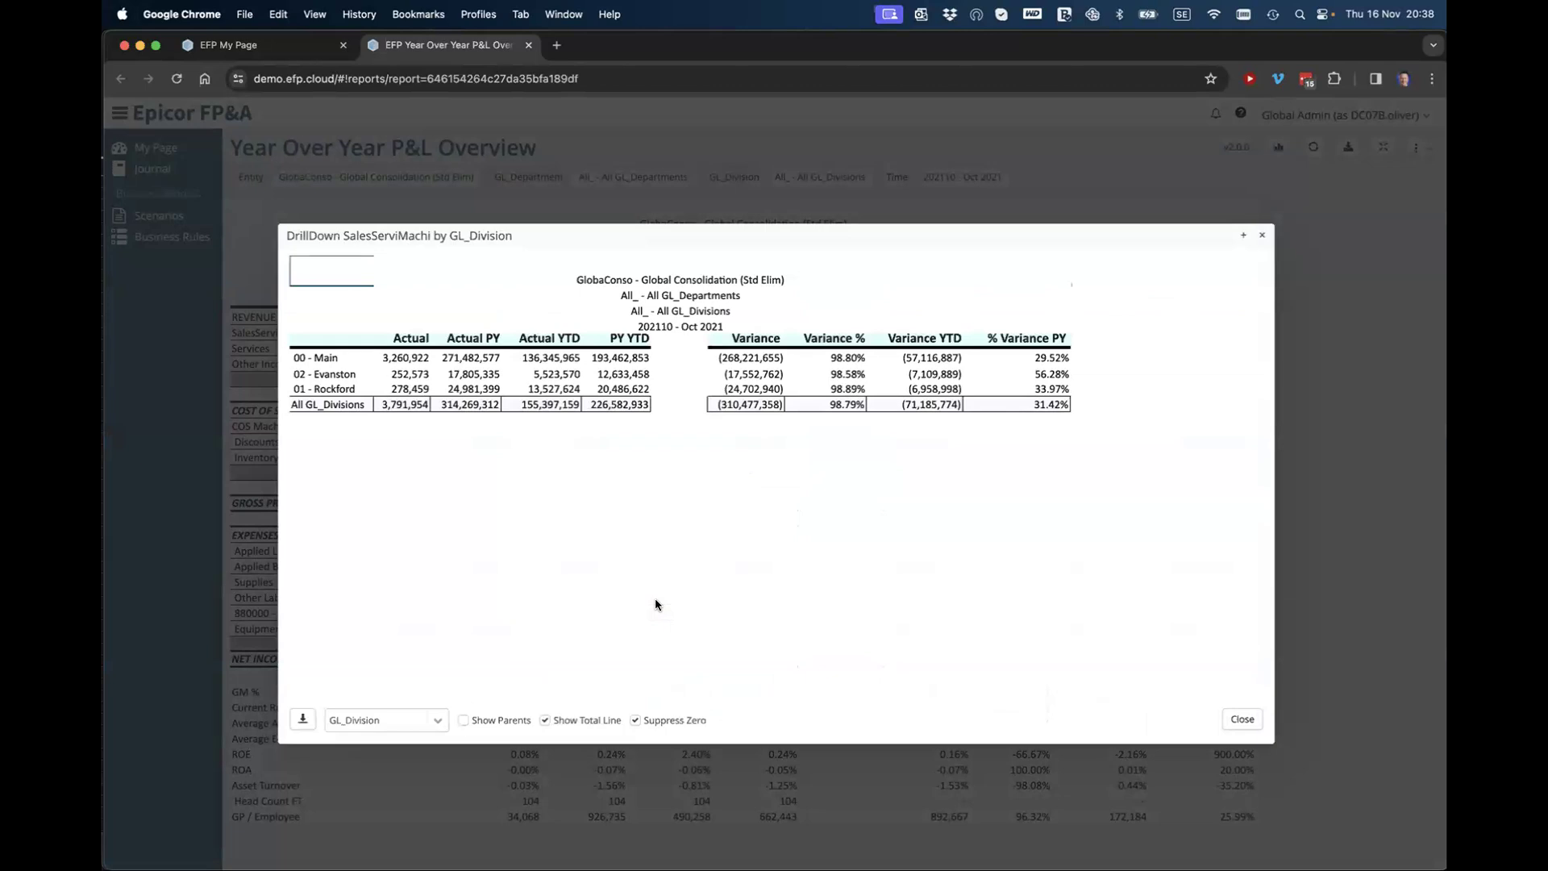
{"action": "left_click", "coordinate": [441, 720]}
{"action": "left_click", "coordinate": [408, 682]}
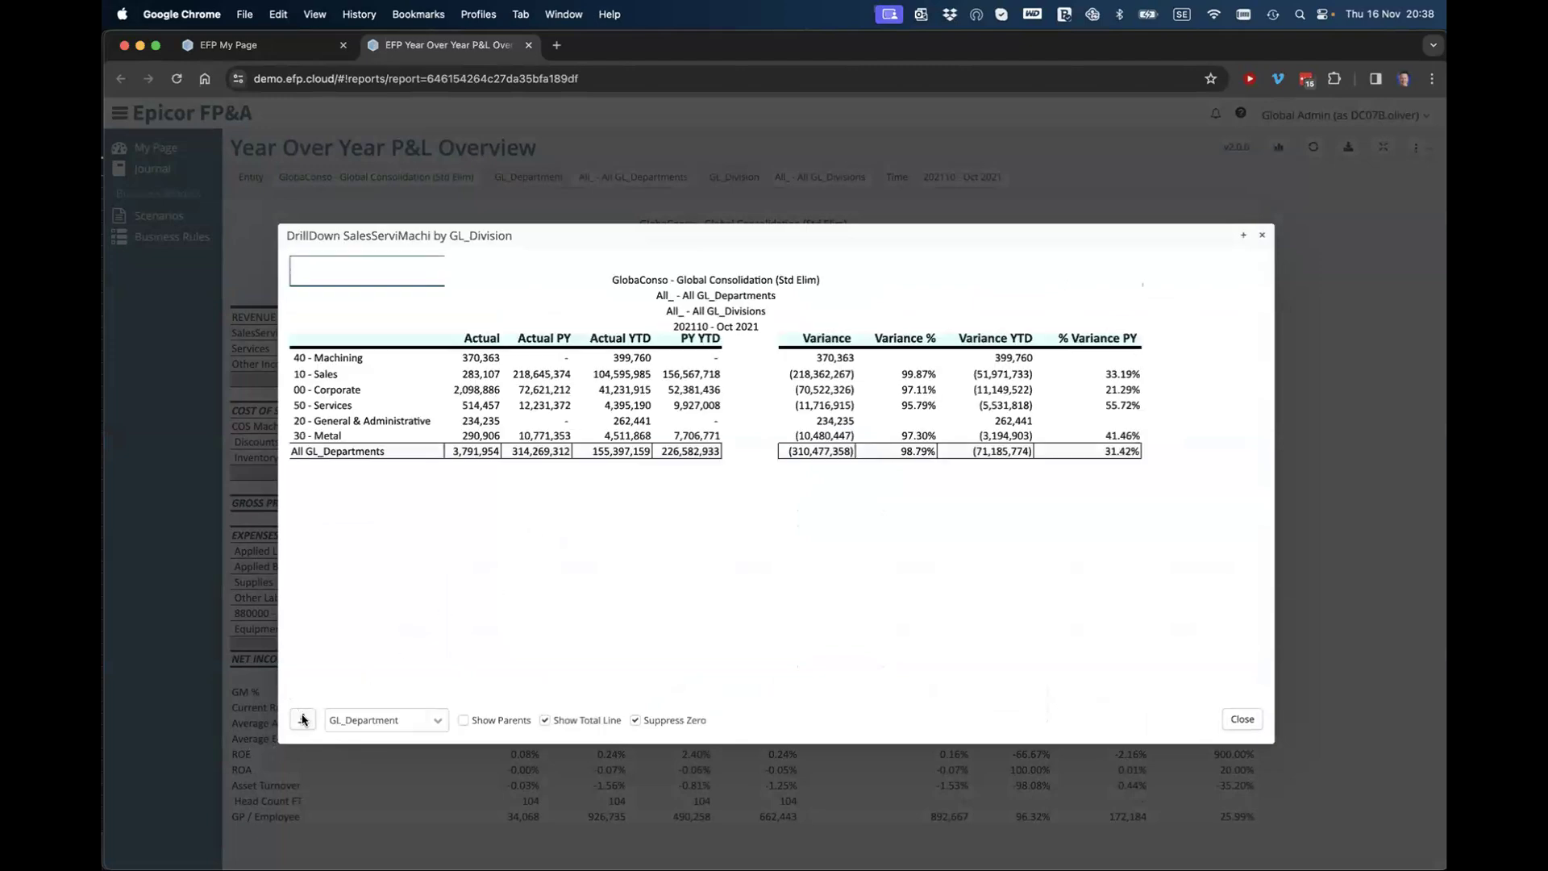
- Regroup the drilldown by Customer, look through the customer rows, and close the drilldown
{"action": "left_click", "coordinate": [439, 721]}
{"action": "left_click", "coordinate": [418, 595]}
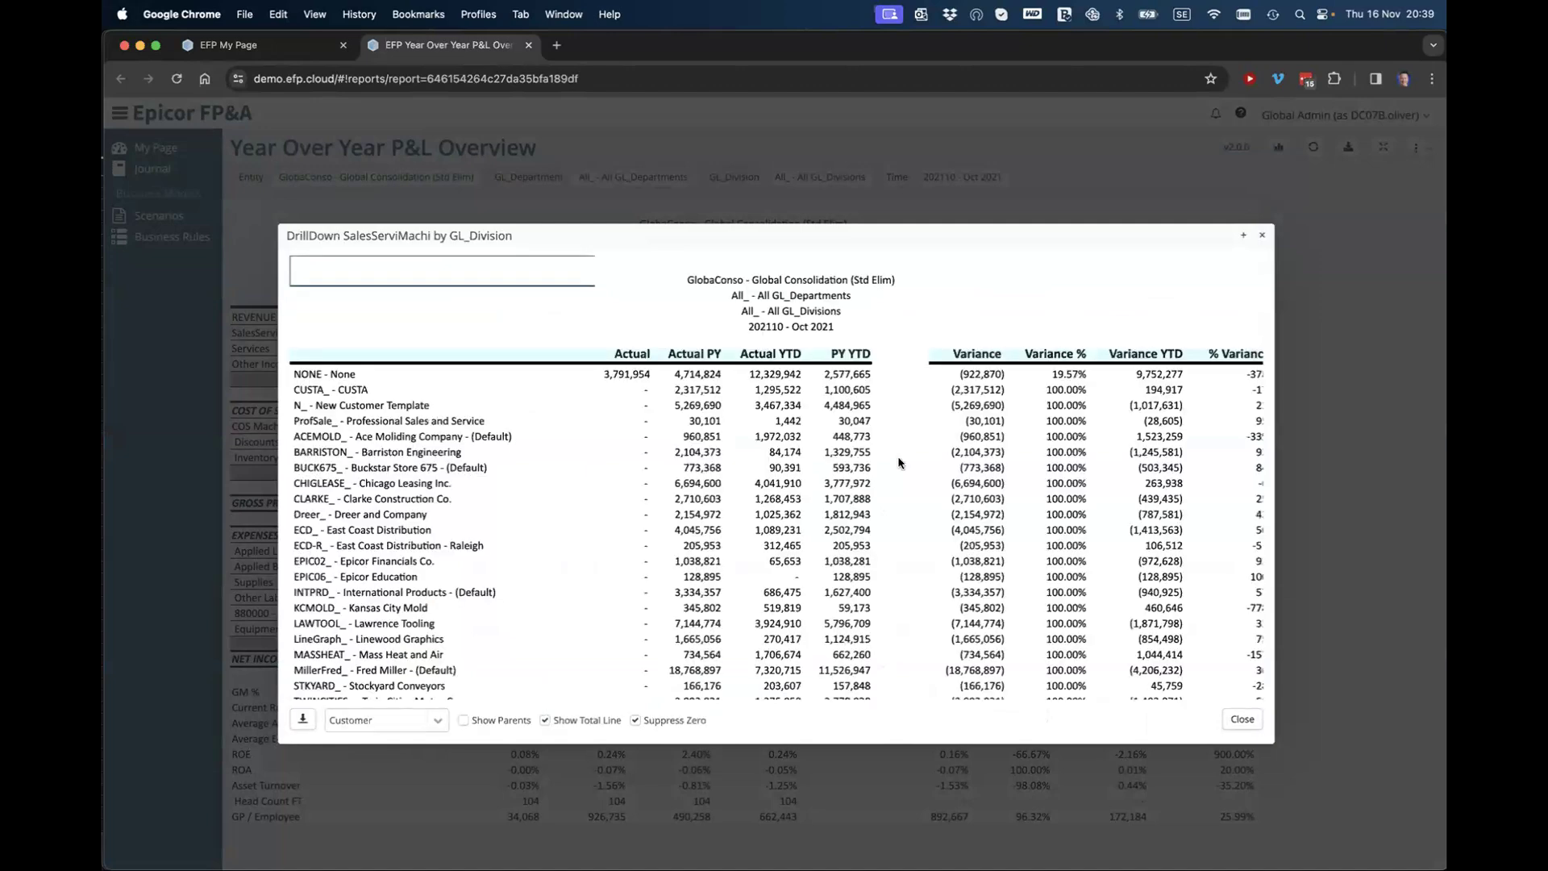
{"action": "scroll", "coordinate": [707, 639], "scroll_direction": "down", "scroll_amount": 10}
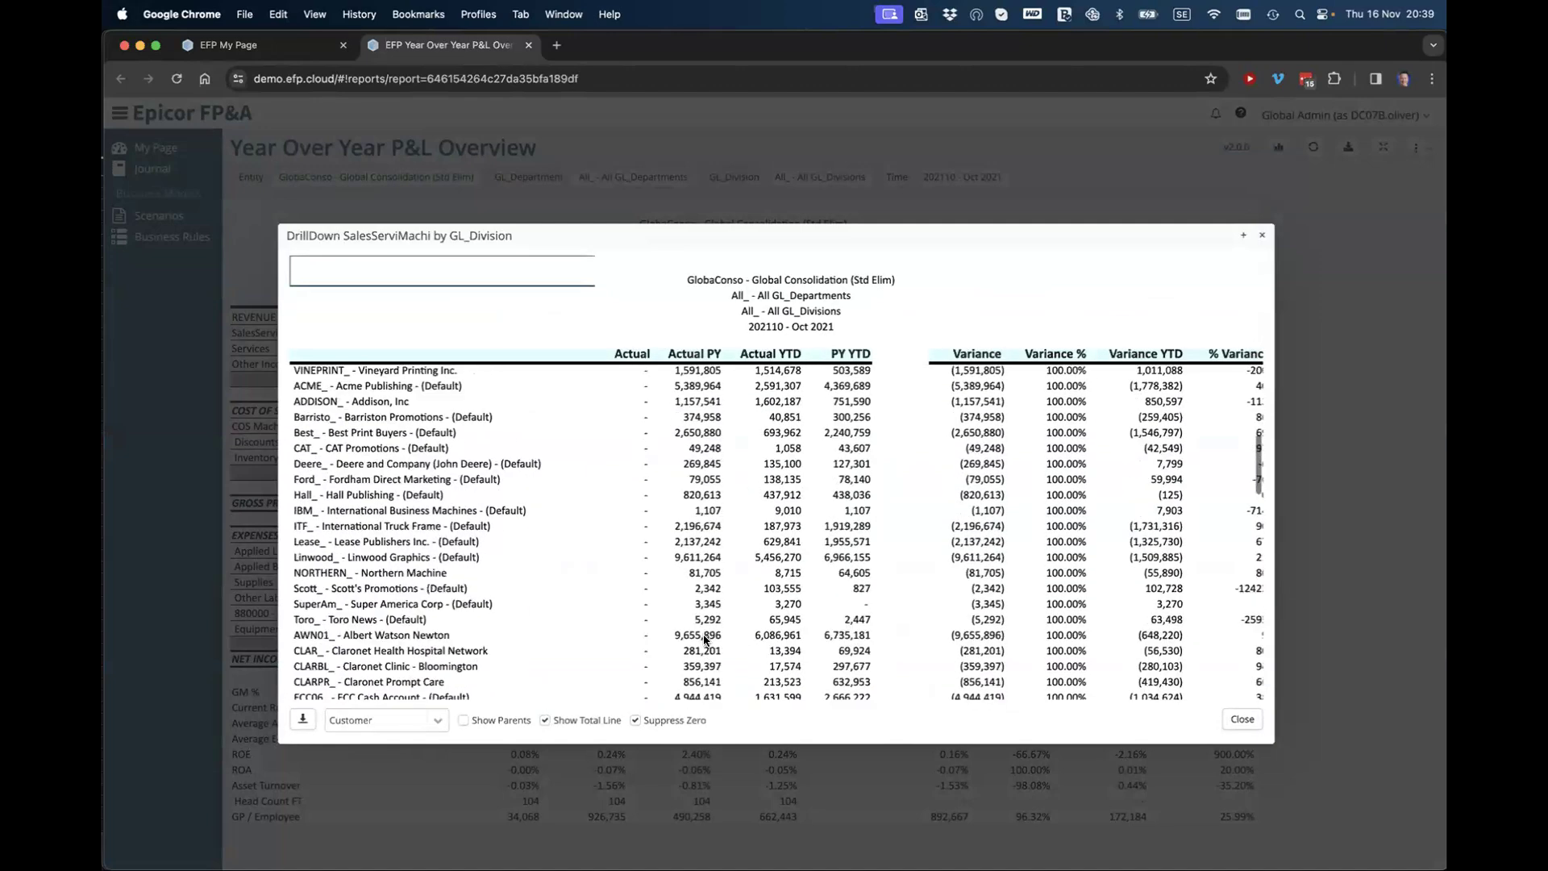
{"action": "scroll", "coordinate": [704, 636], "scroll_direction": "up", "scroll_amount": 10}
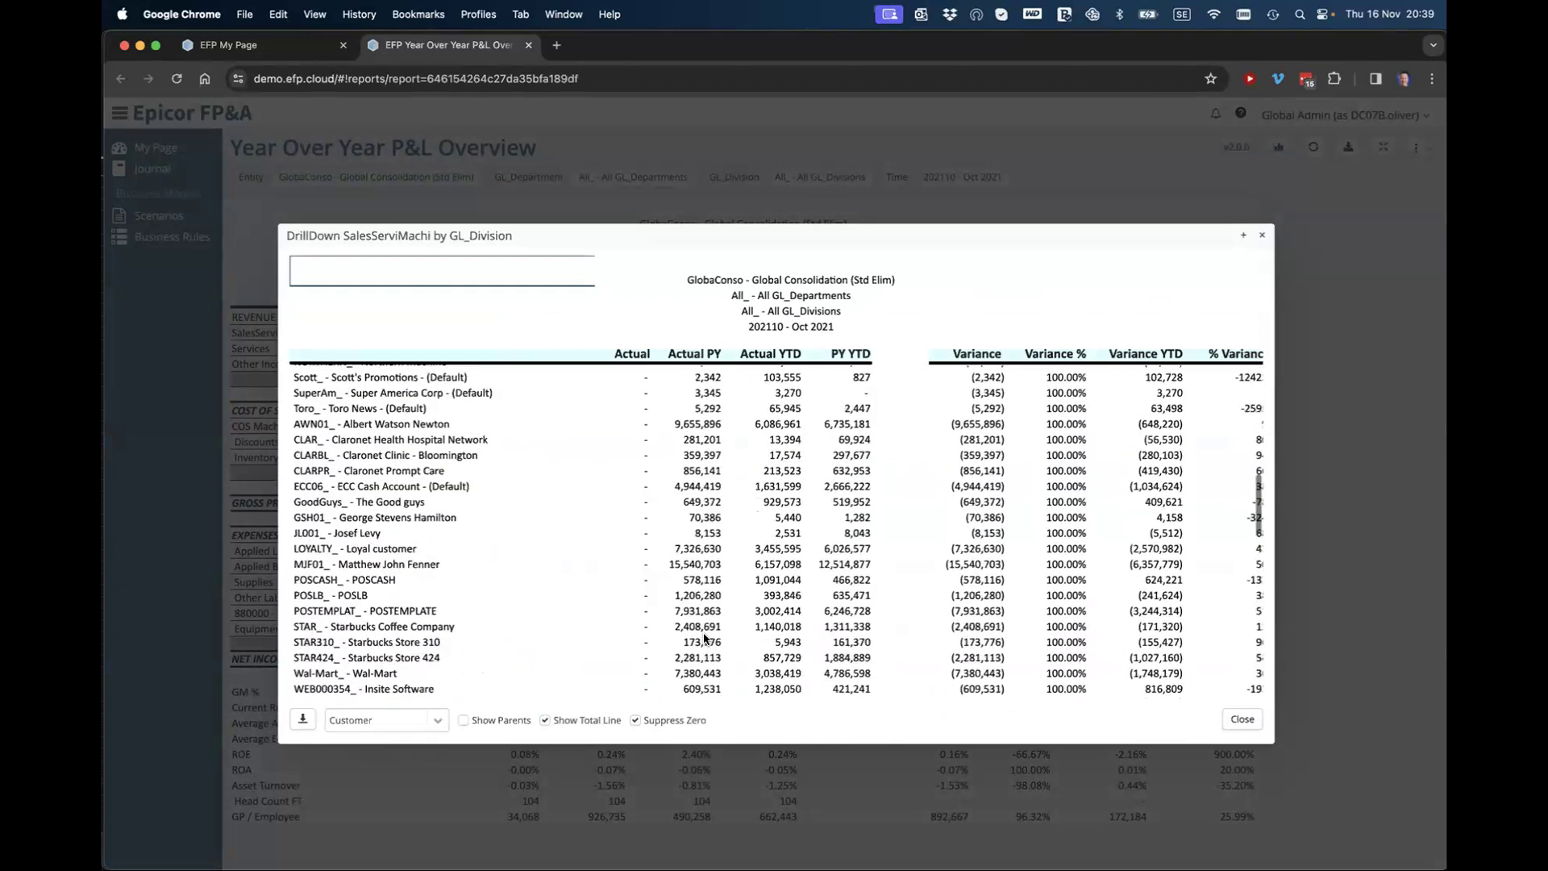
{"action": "left_click", "coordinate": [1242, 718]}
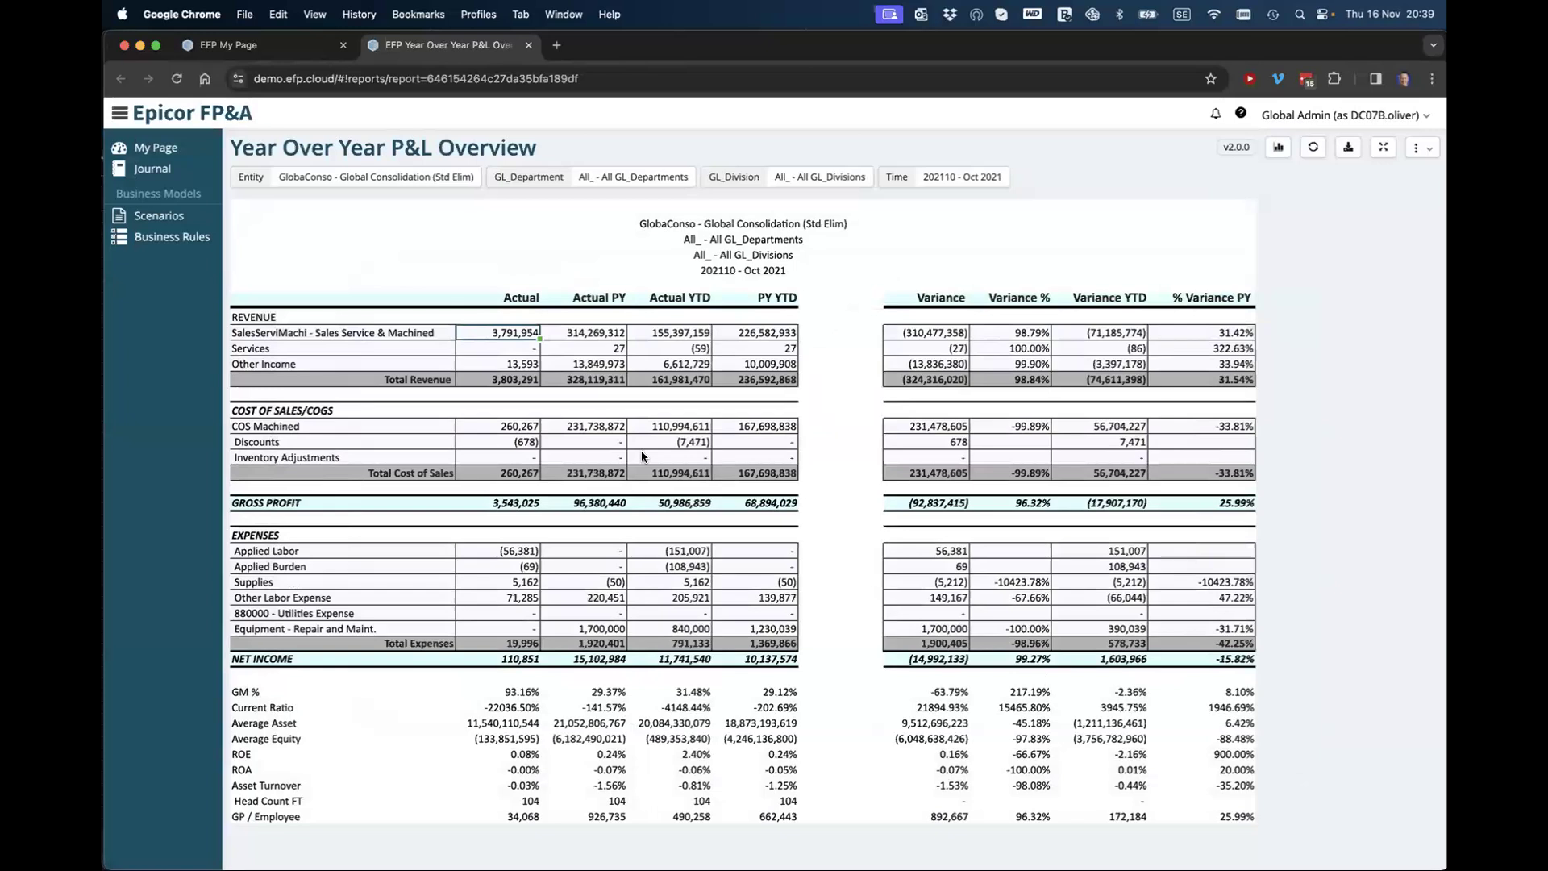
- Chart the Actual and Actual PY values of the first two revenue rows, check the chart's series settings, and hide the chart
{"action": "left_click", "coordinate": [1279, 149]}
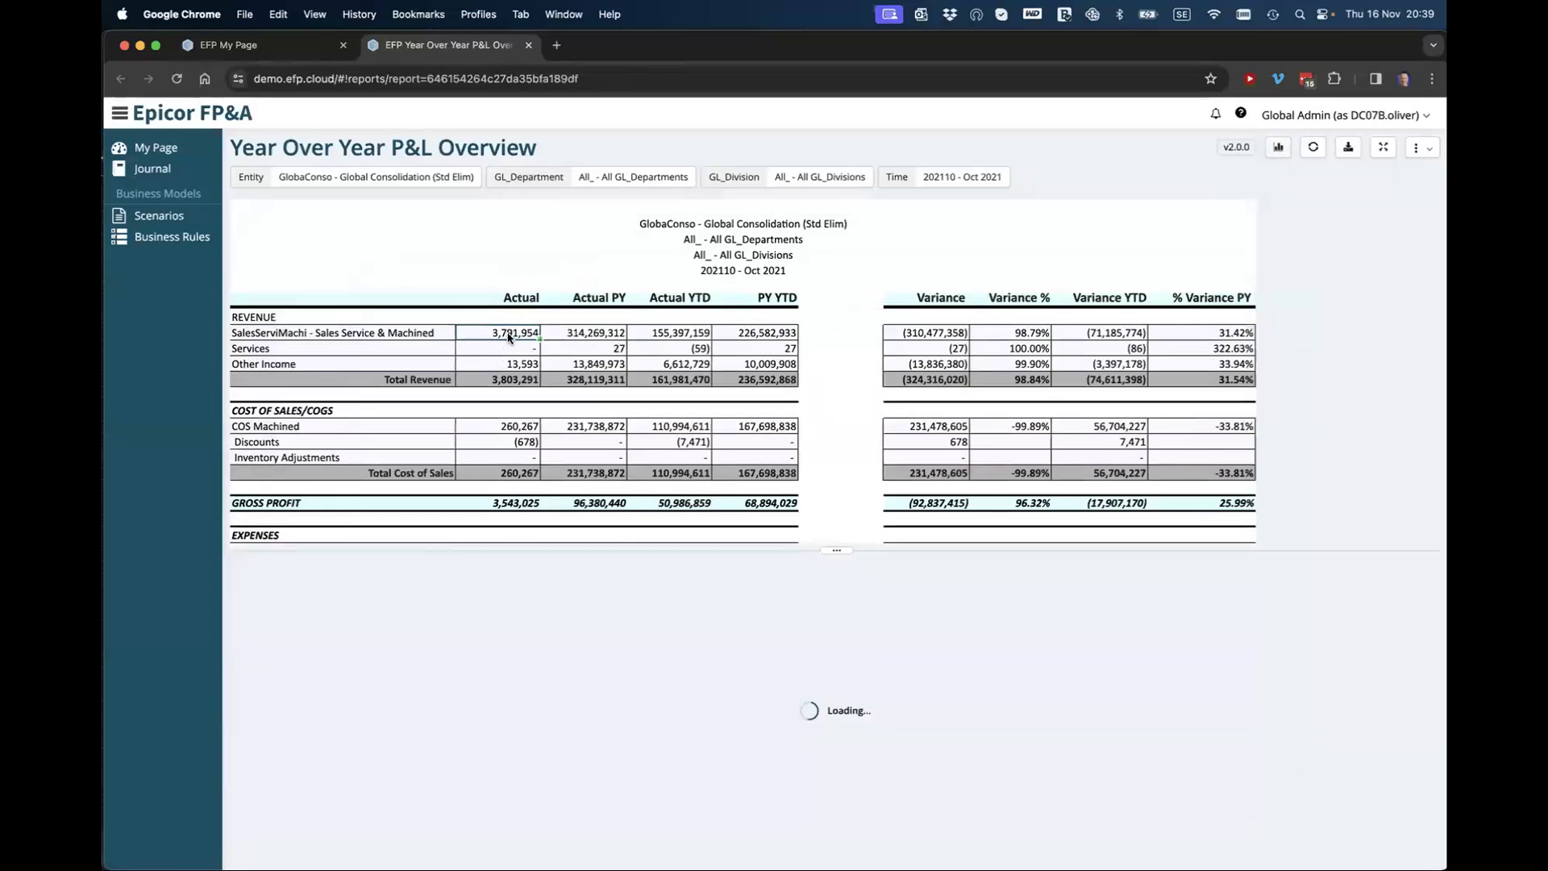
{"action": "left_click_drag", "start_coordinate": [508, 338], "coordinate": [604, 351]}
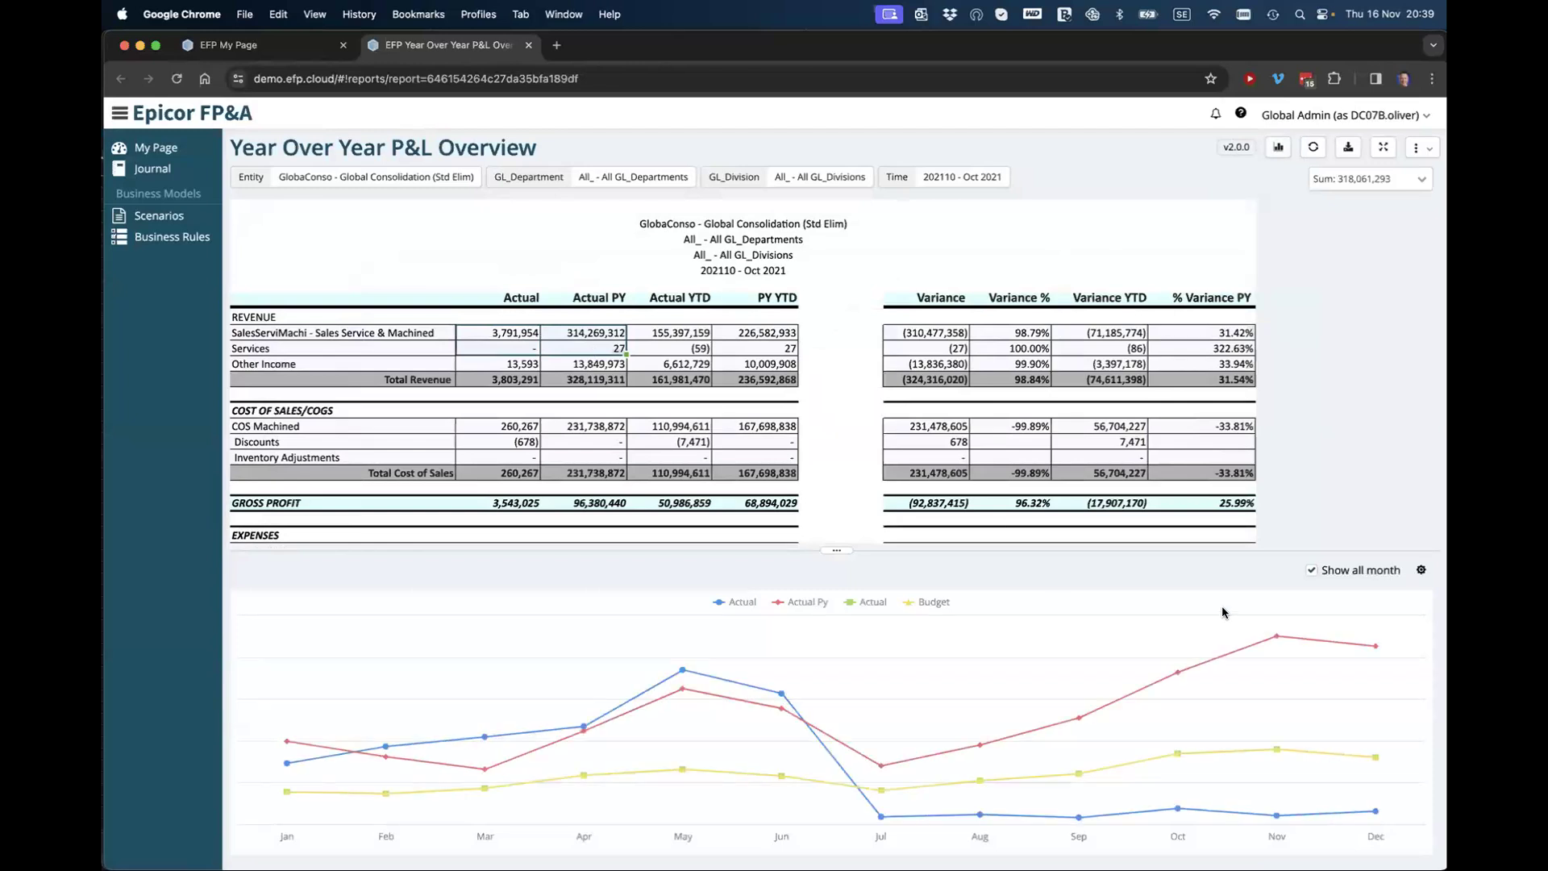
{"action": "left_click", "coordinate": [1421, 569]}
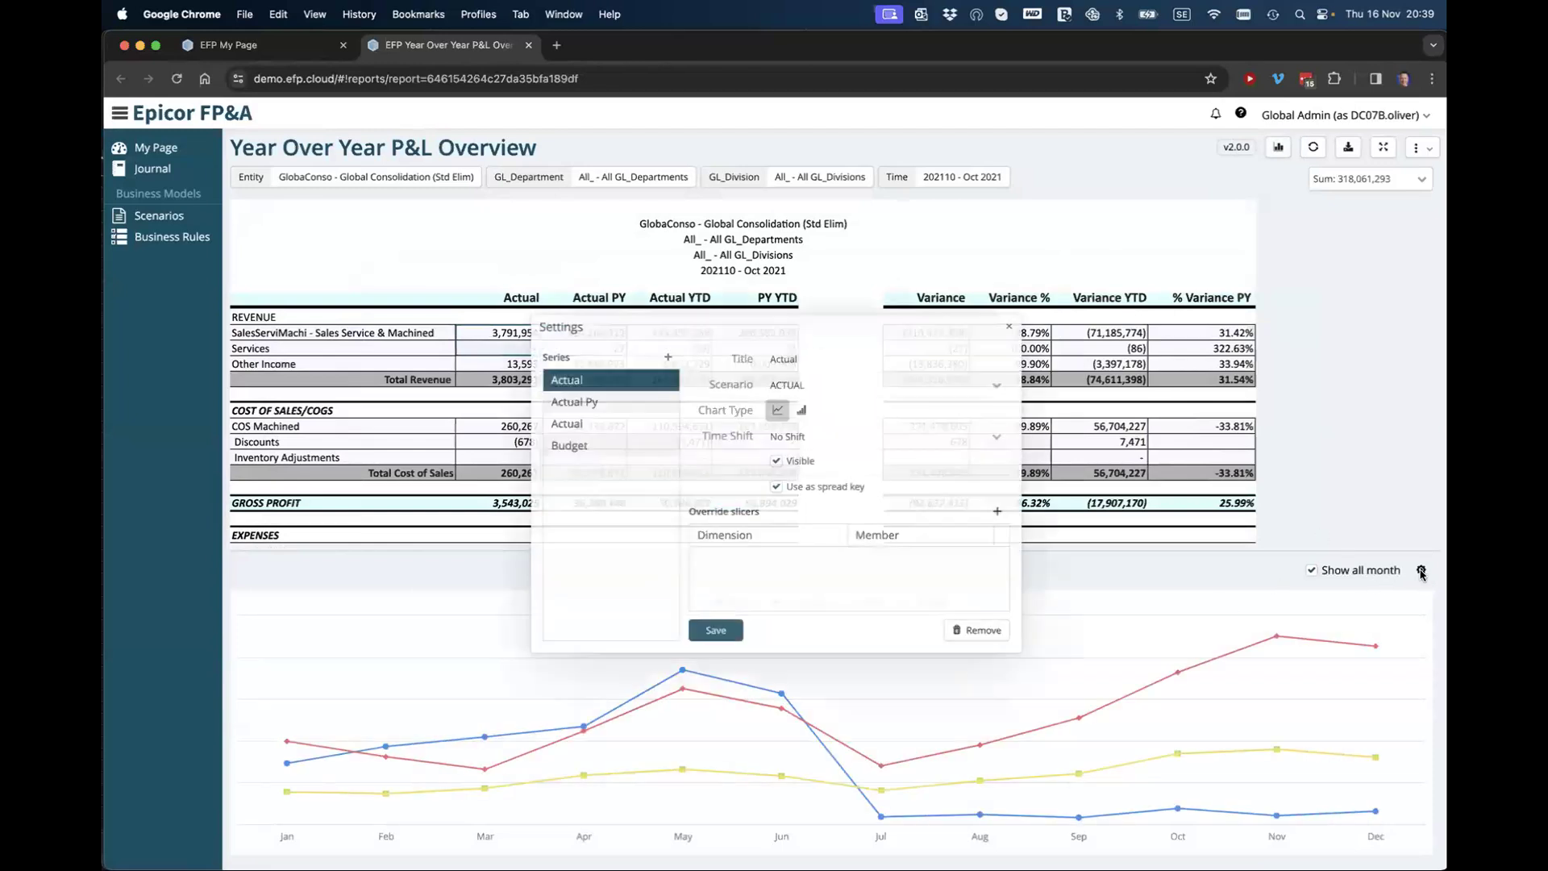
{"action": "left_click", "coordinate": [1009, 327]}
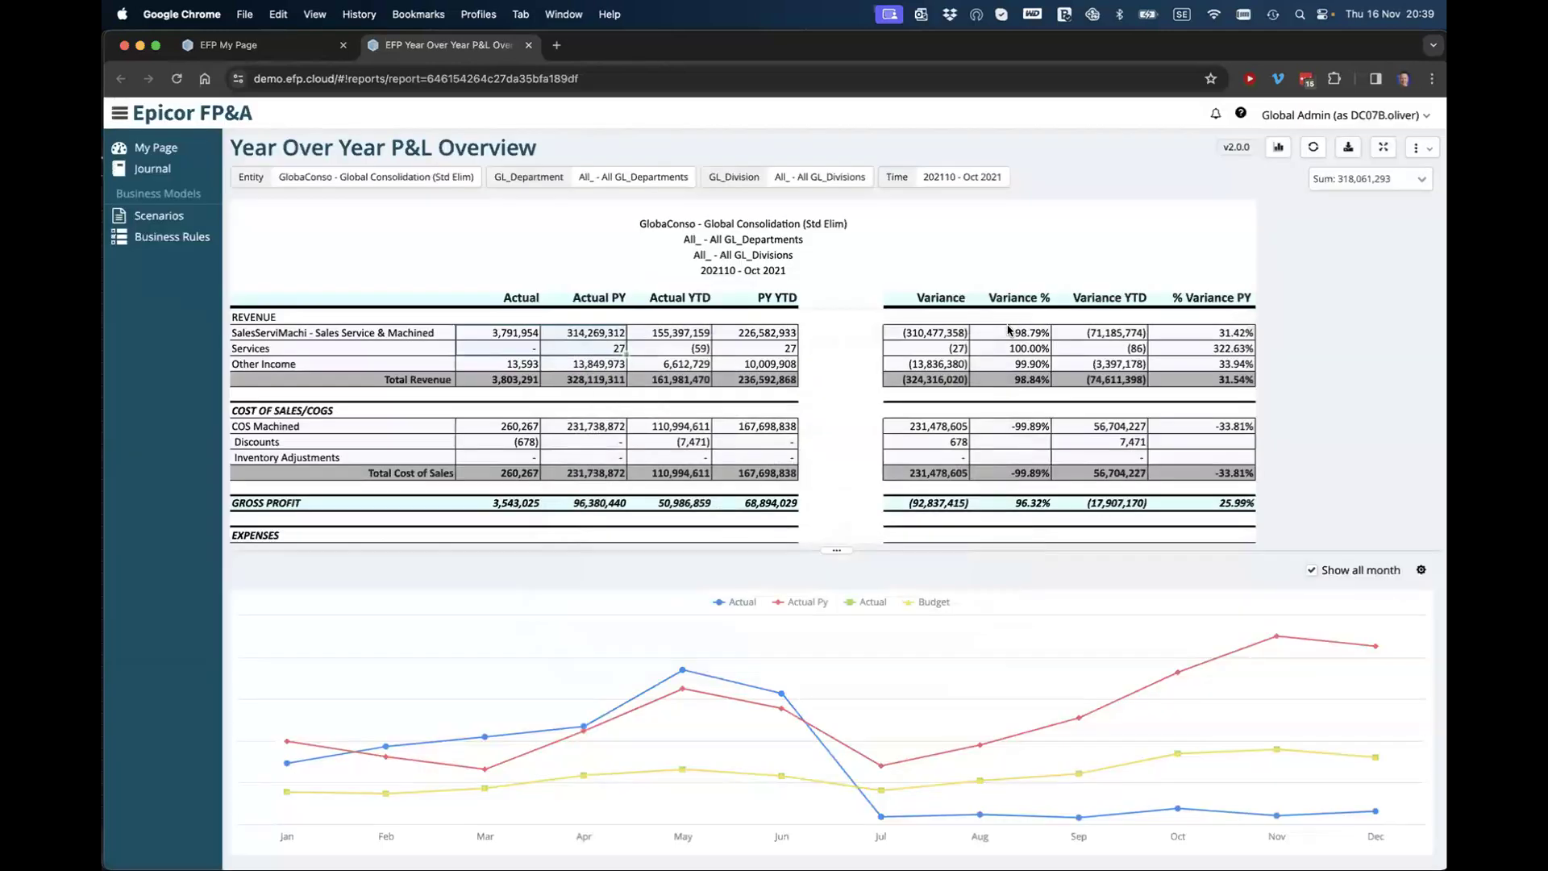
{"action": "left_click", "coordinate": [1278, 148]}
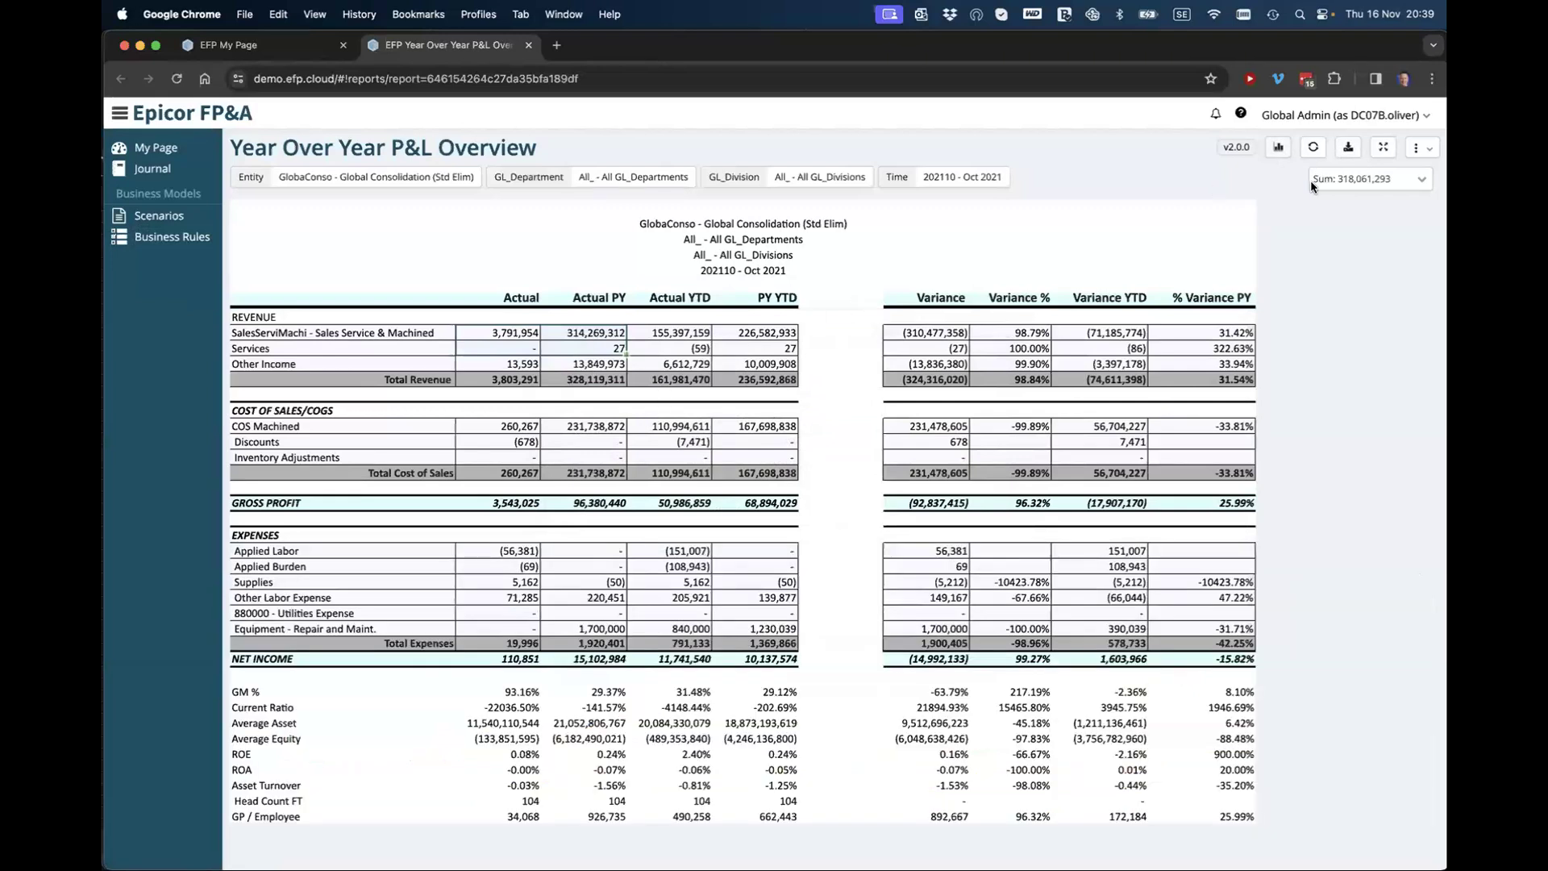
- Check the aggregation options for the selected revenue cells without changing the current one
{"action": "left_click", "coordinate": [1422, 188]}
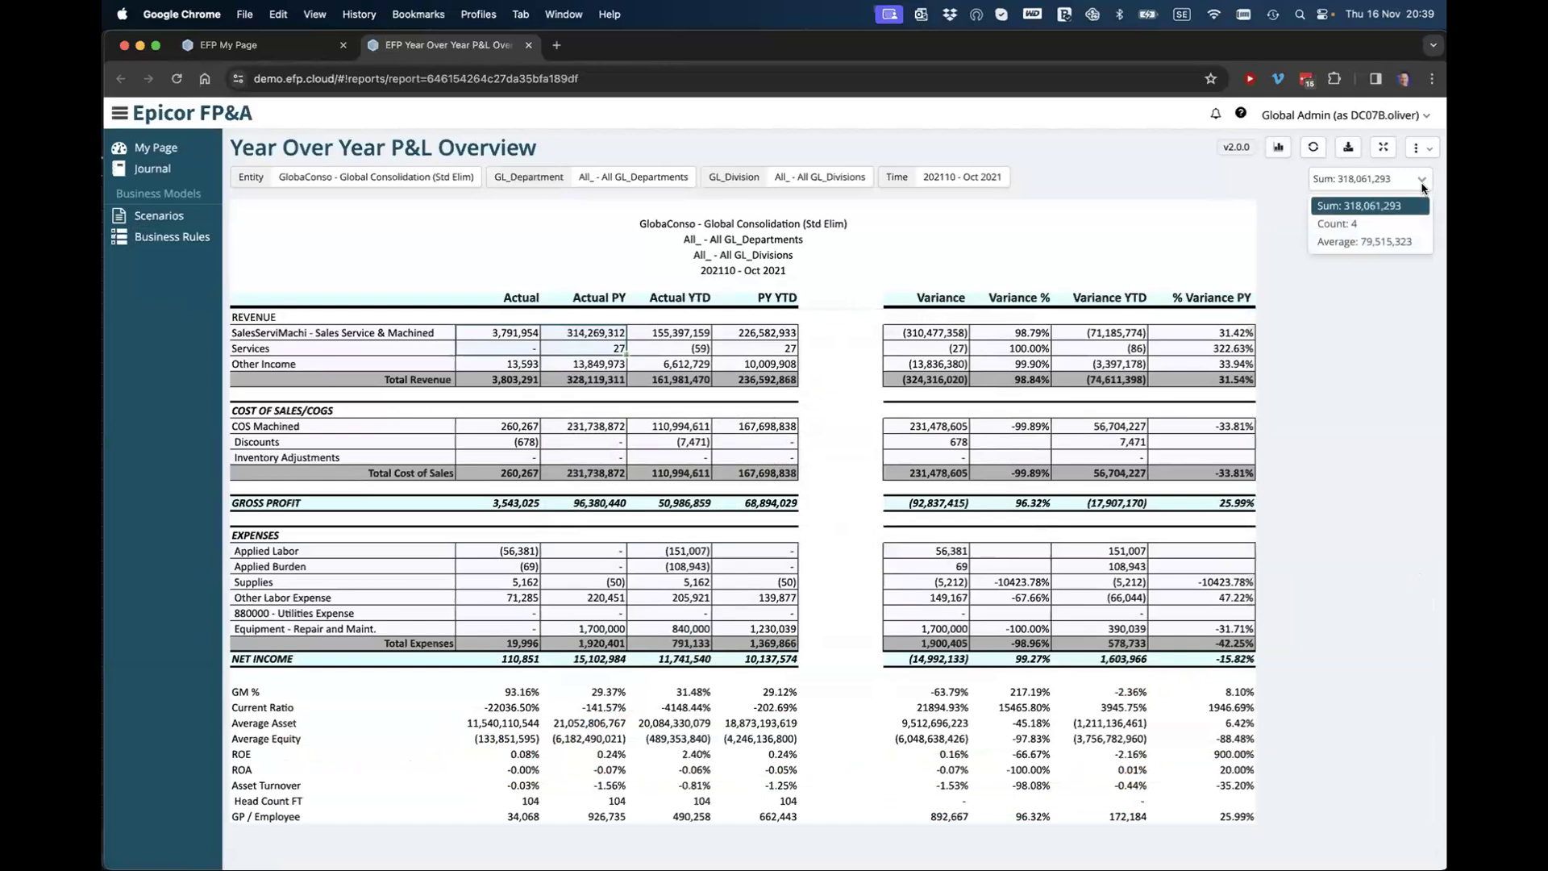
{"action": "left_click", "coordinate": [1422, 188]}
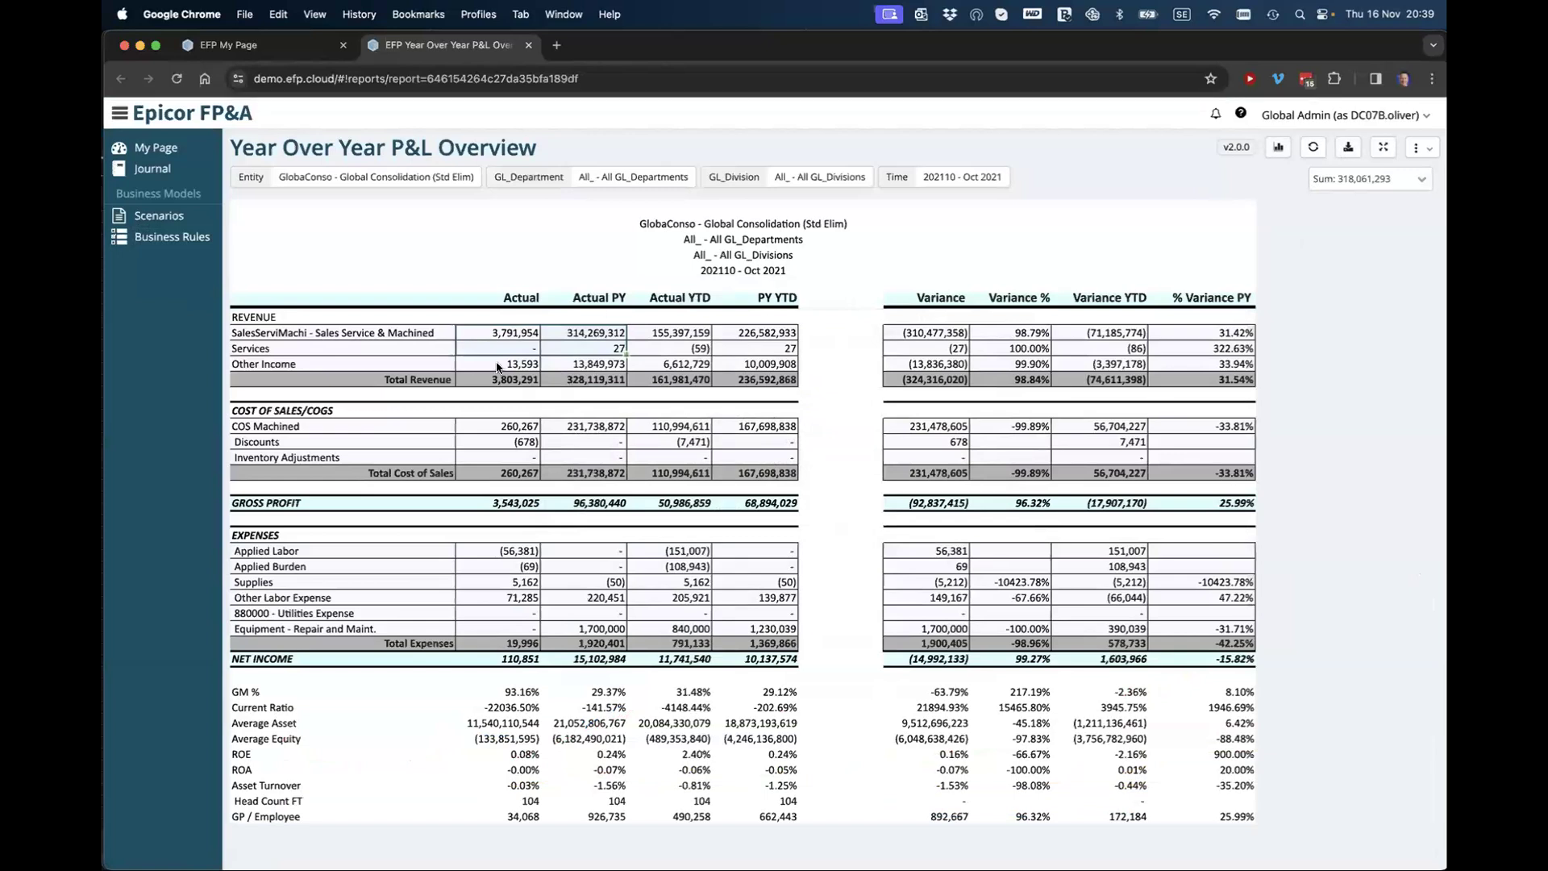
{"action": "left_click", "coordinate": [520, 332]}
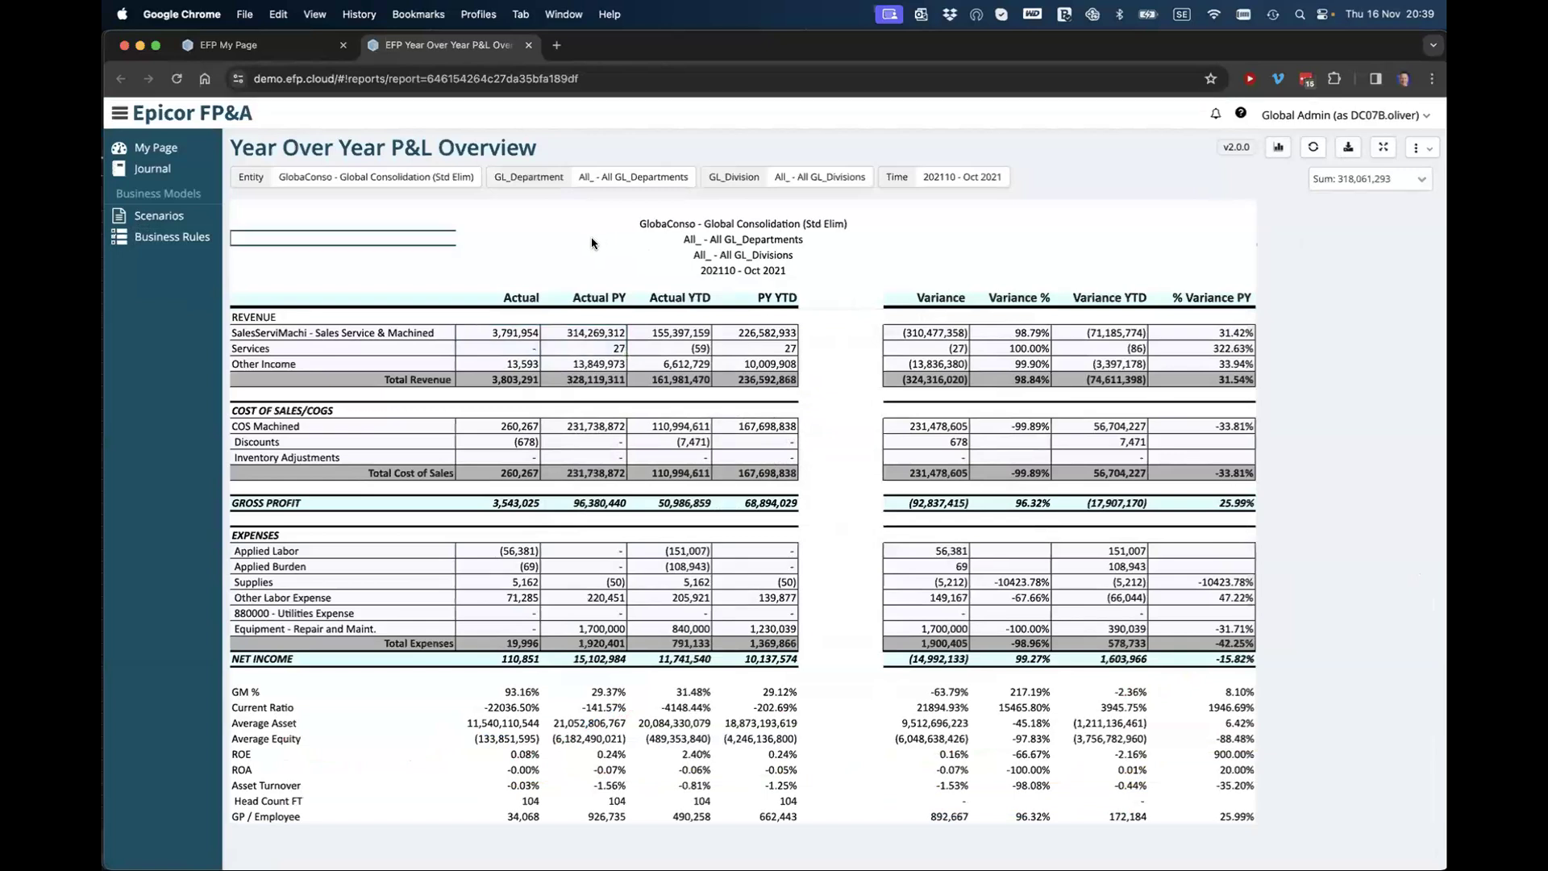
- Open the EPIC03 entity journal behind the Actual Sales Service & Machined figure, and examine its transaction rows and columns
{"action": "right_click", "coordinate": [518, 337]}
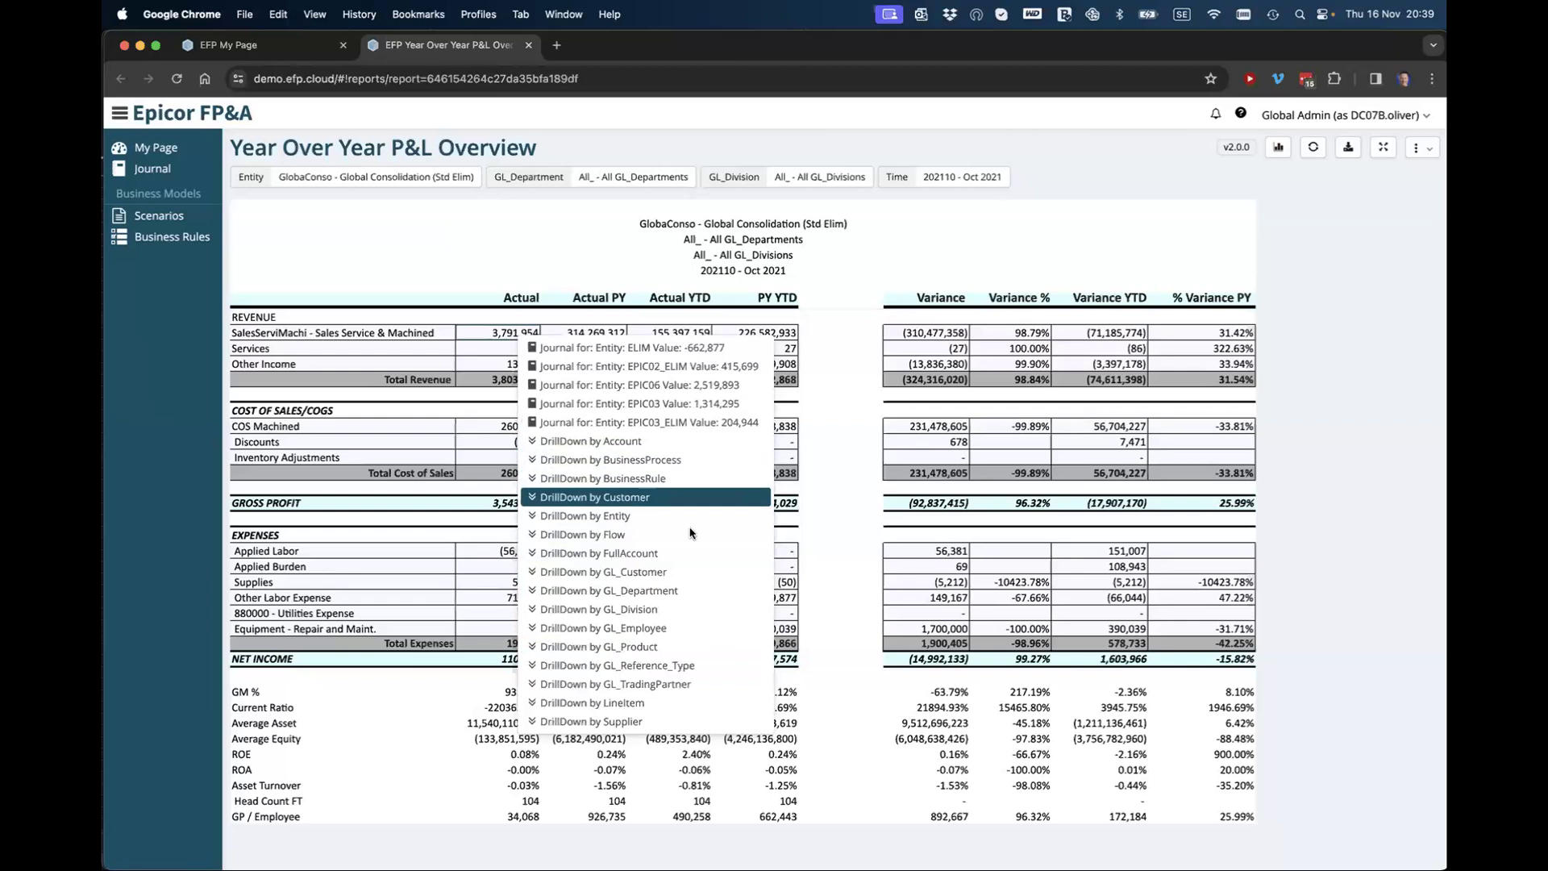
{"action": "left_click", "coordinate": [700, 404]}
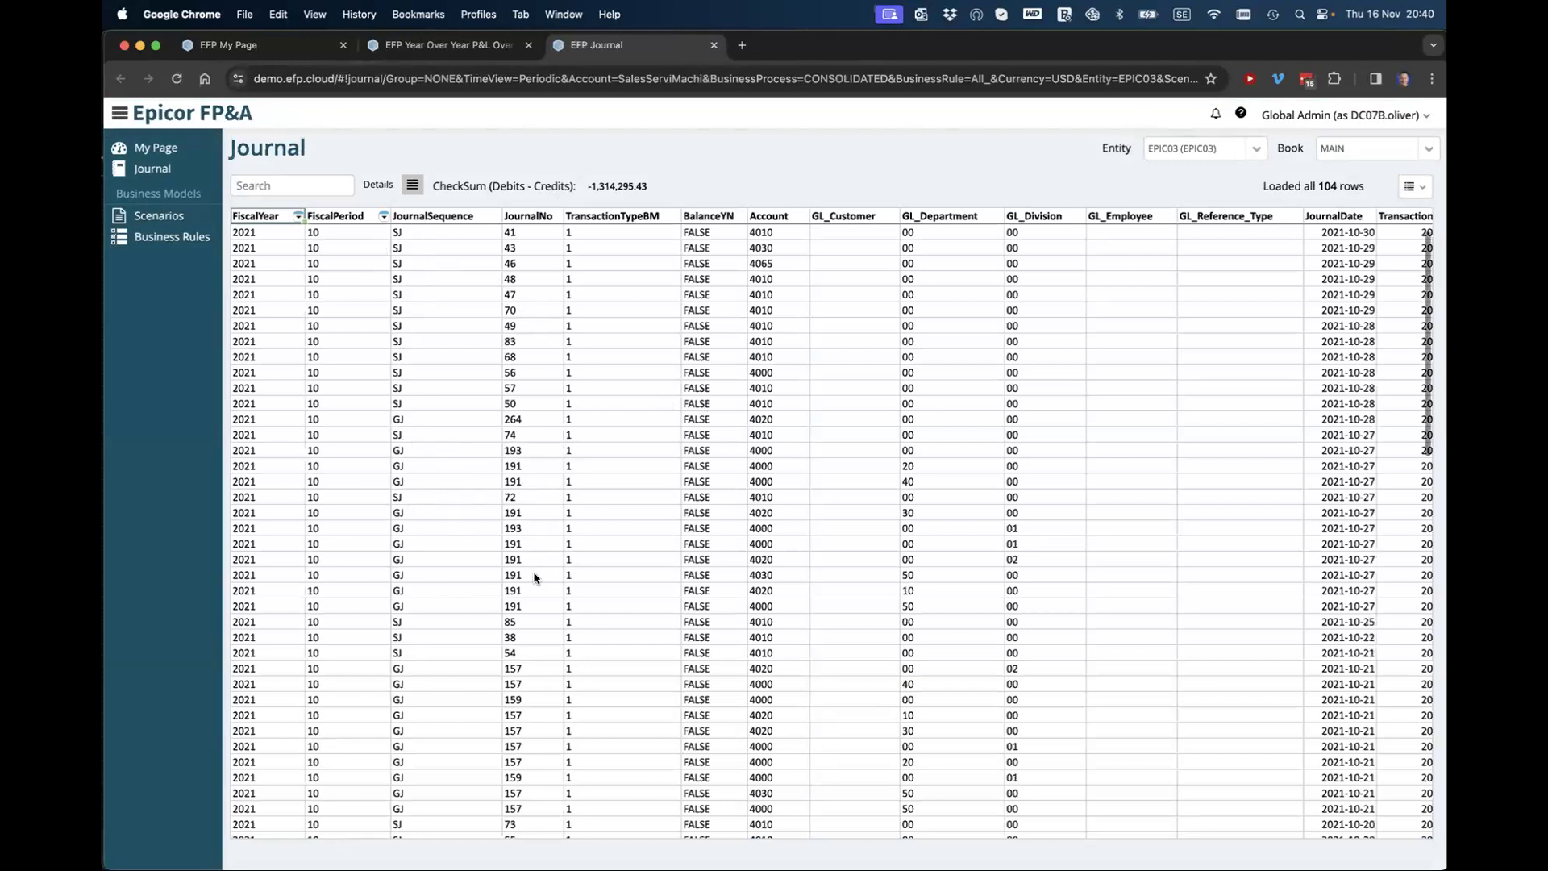
{"action": "scroll", "coordinate": [535, 577], "scroll_direction": "down", "scroll_amount": 5}
{"action": "scroll", "coordinate": [534, 578], "scroll_direction": "right", "scroll_amount": 2}
{"action": "scroll", "coordinate": [535, 577], "scroll_direction": "right", "scroll_amount": 8}
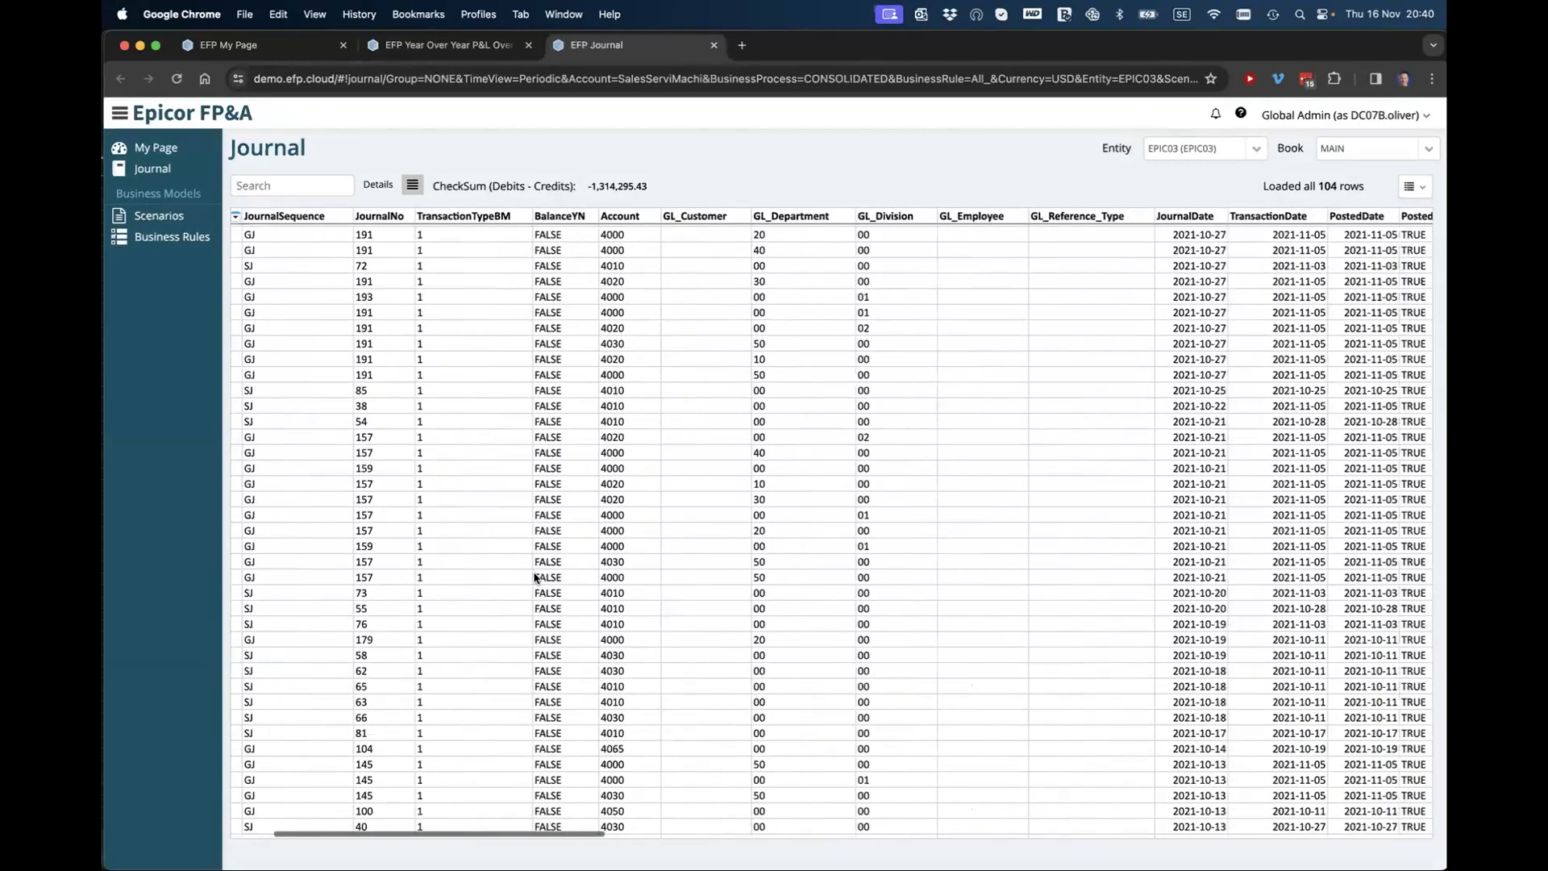
{"action": "scroll", "coordinate": [535, 578], "scroll_direction": "right", "scroll_amount": 5}
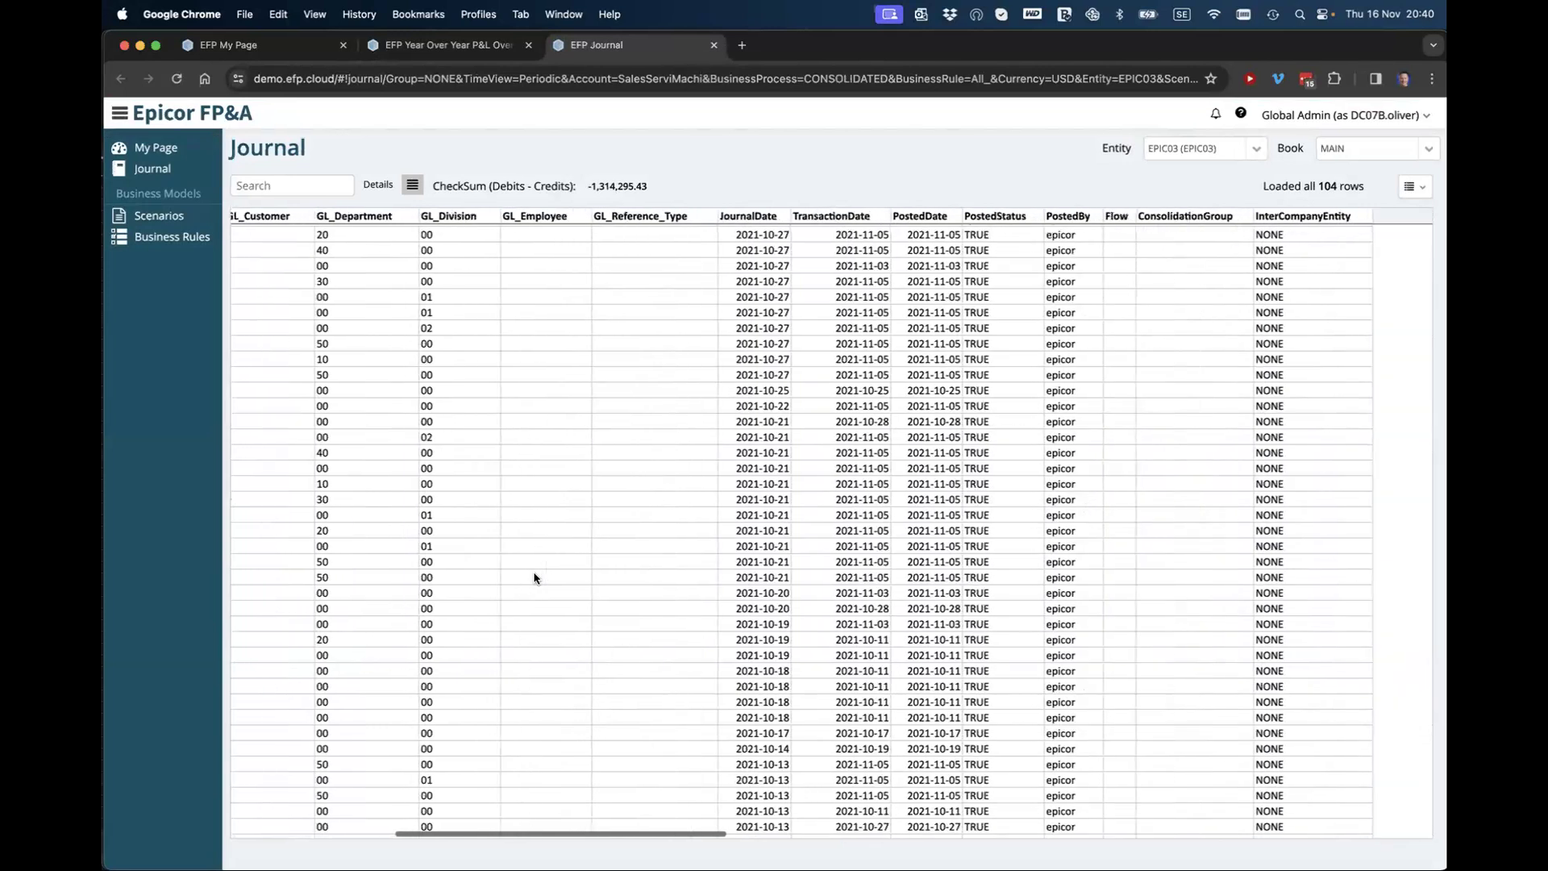
{"action": "scroll", "coordinate": [534, 578], "scroll_direction": "left", "scroll_amount": 15}
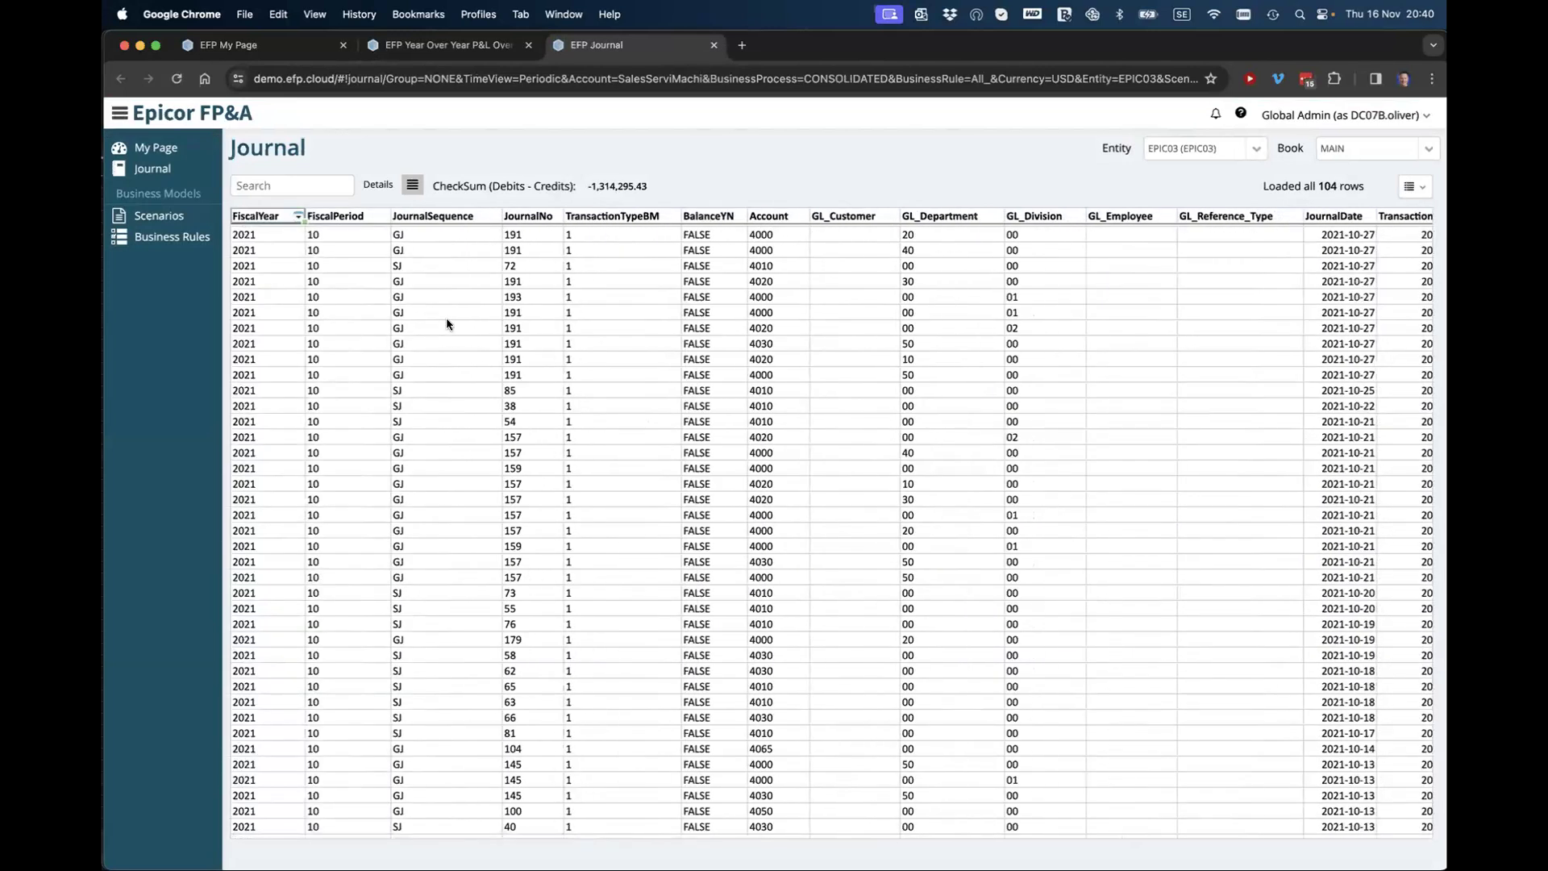
- Examine the full transactions list and source details of SJ journal 46, and the source details of SJ journal 43
{"action": "scroll", "coordinate": [435, 318], "scroll_direction": "up", "scroll_amount": 5}
{"action": "left_click", "coordinate": [425, 283]}
{"action": "double_click", "coordinate": [424, 282]}
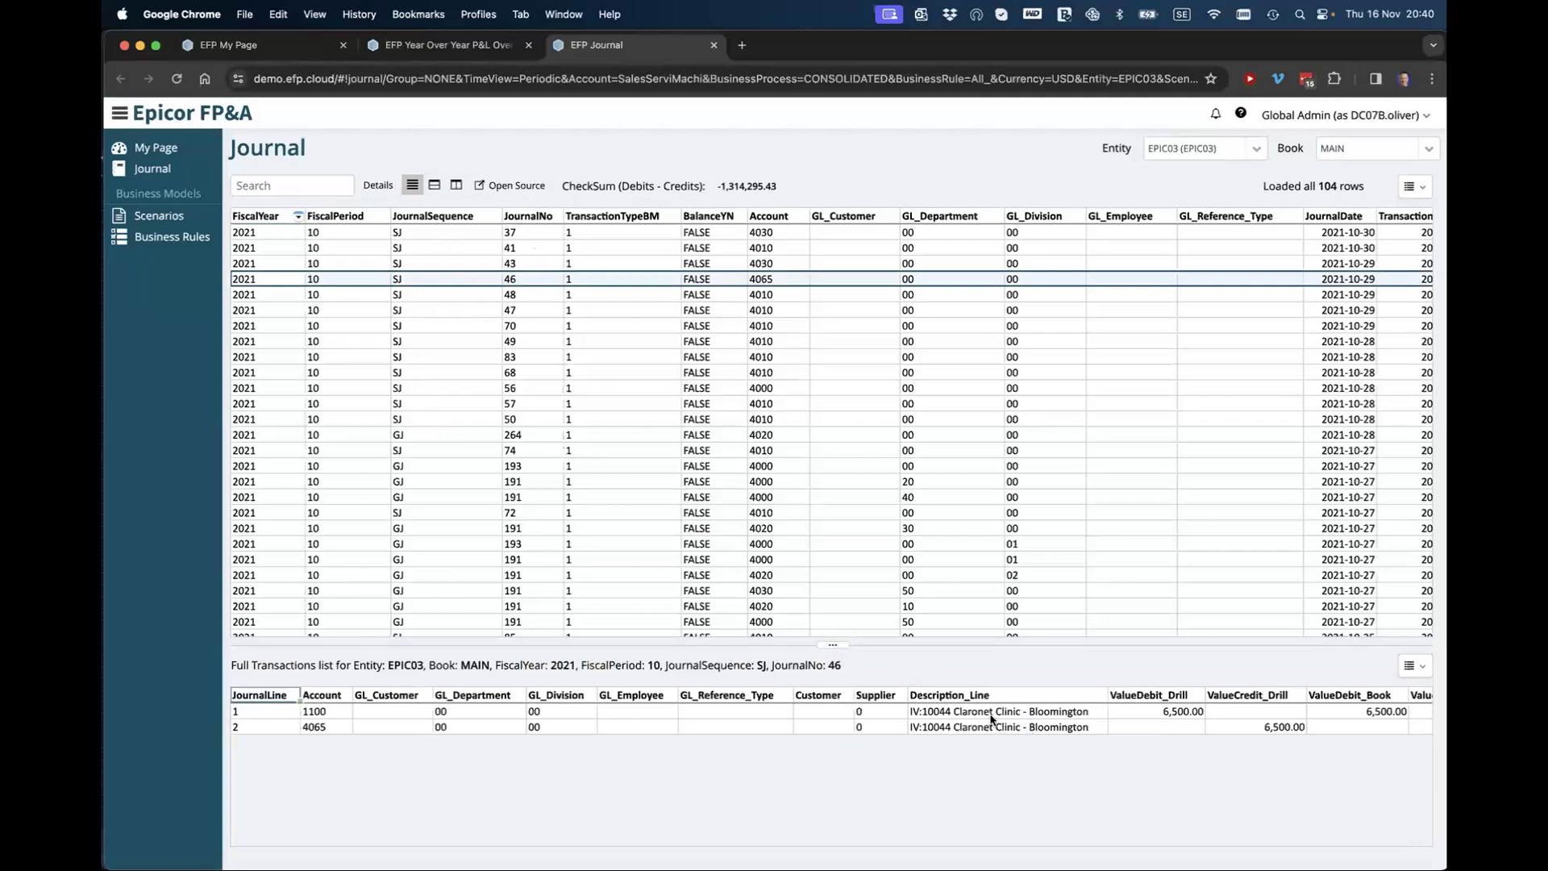
{"action": "left_click", "coordinate": [434, 187]}
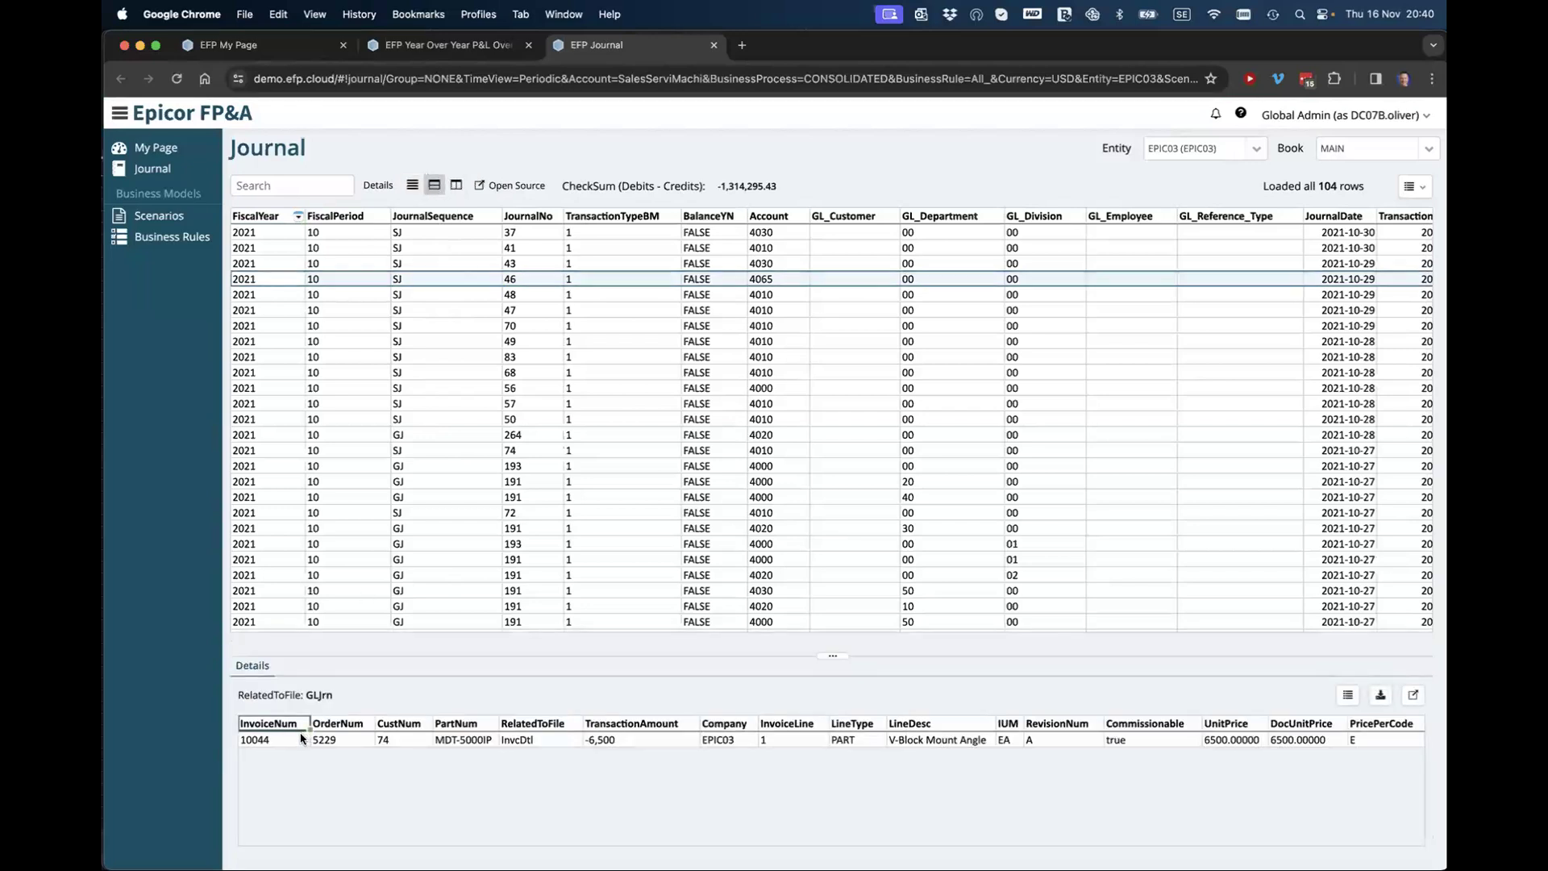
{"action": "left_click", "coordinate": [428, 268]}
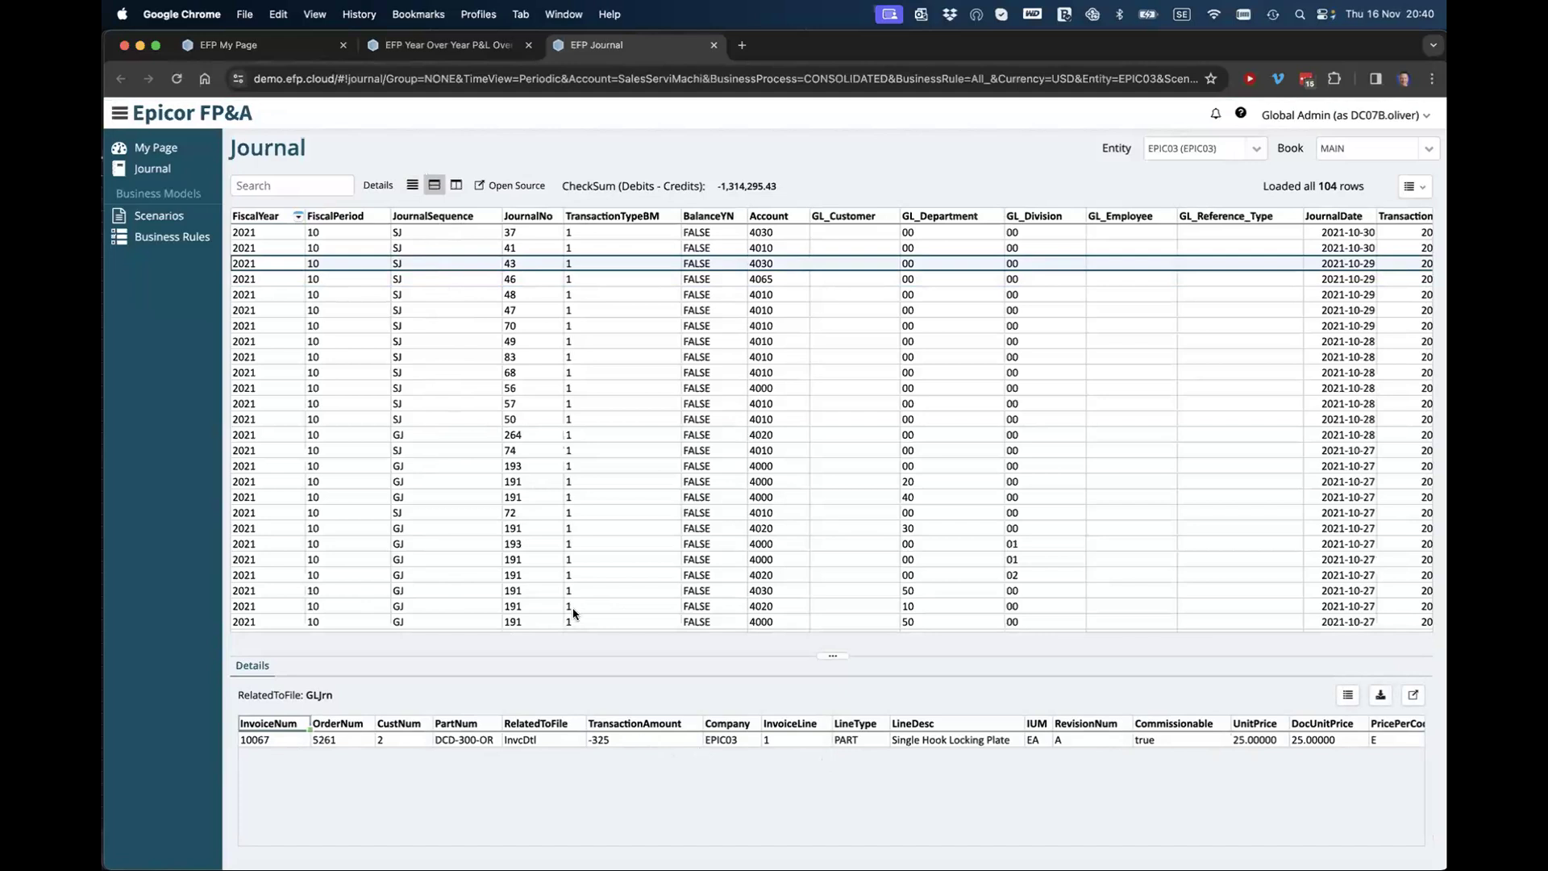
- View the source invoice behind SJ journal 43 in the AR Invoice Tracker, and close both the invoice and the journal
{"action": "left_click", "coordinate": [513, 186]}
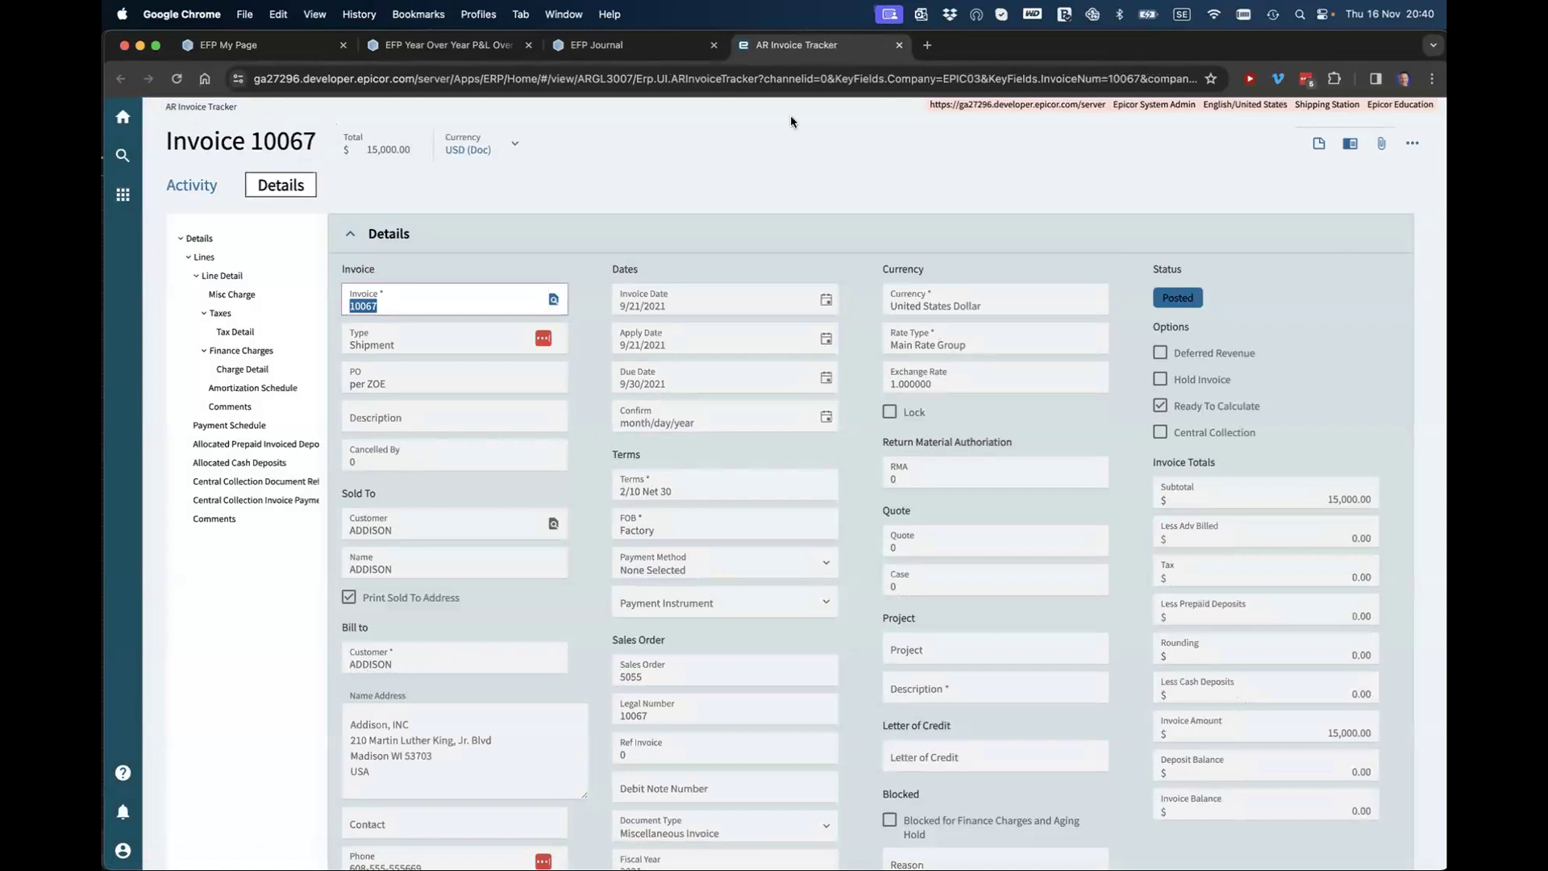
{"action": "left_click", "coordinate": [899, 45]}
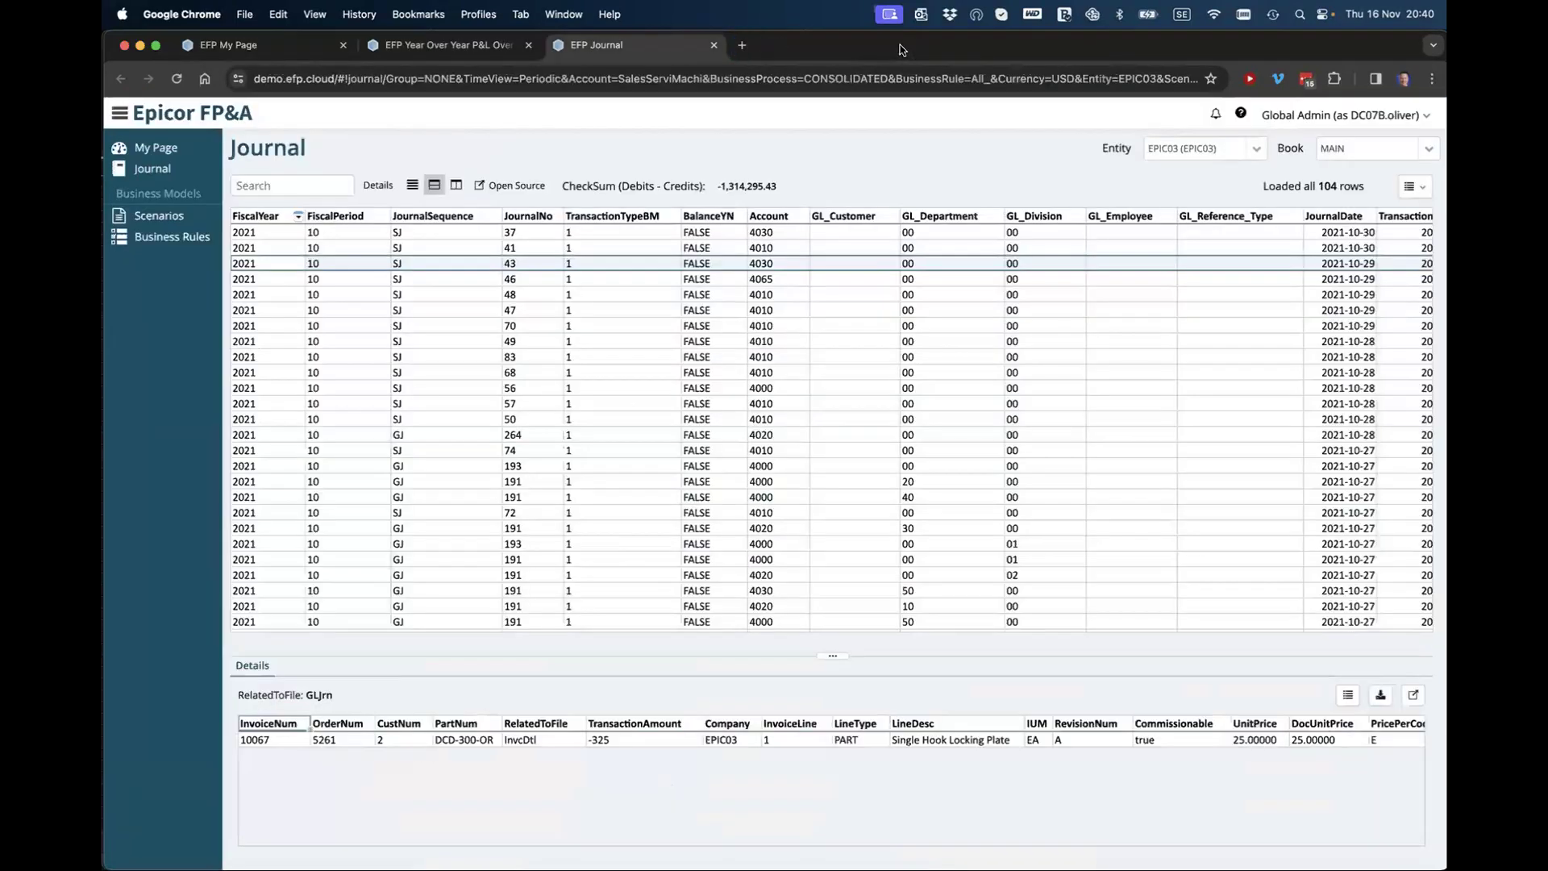
{"action": "left_click", "coordinate": [713, 46]}
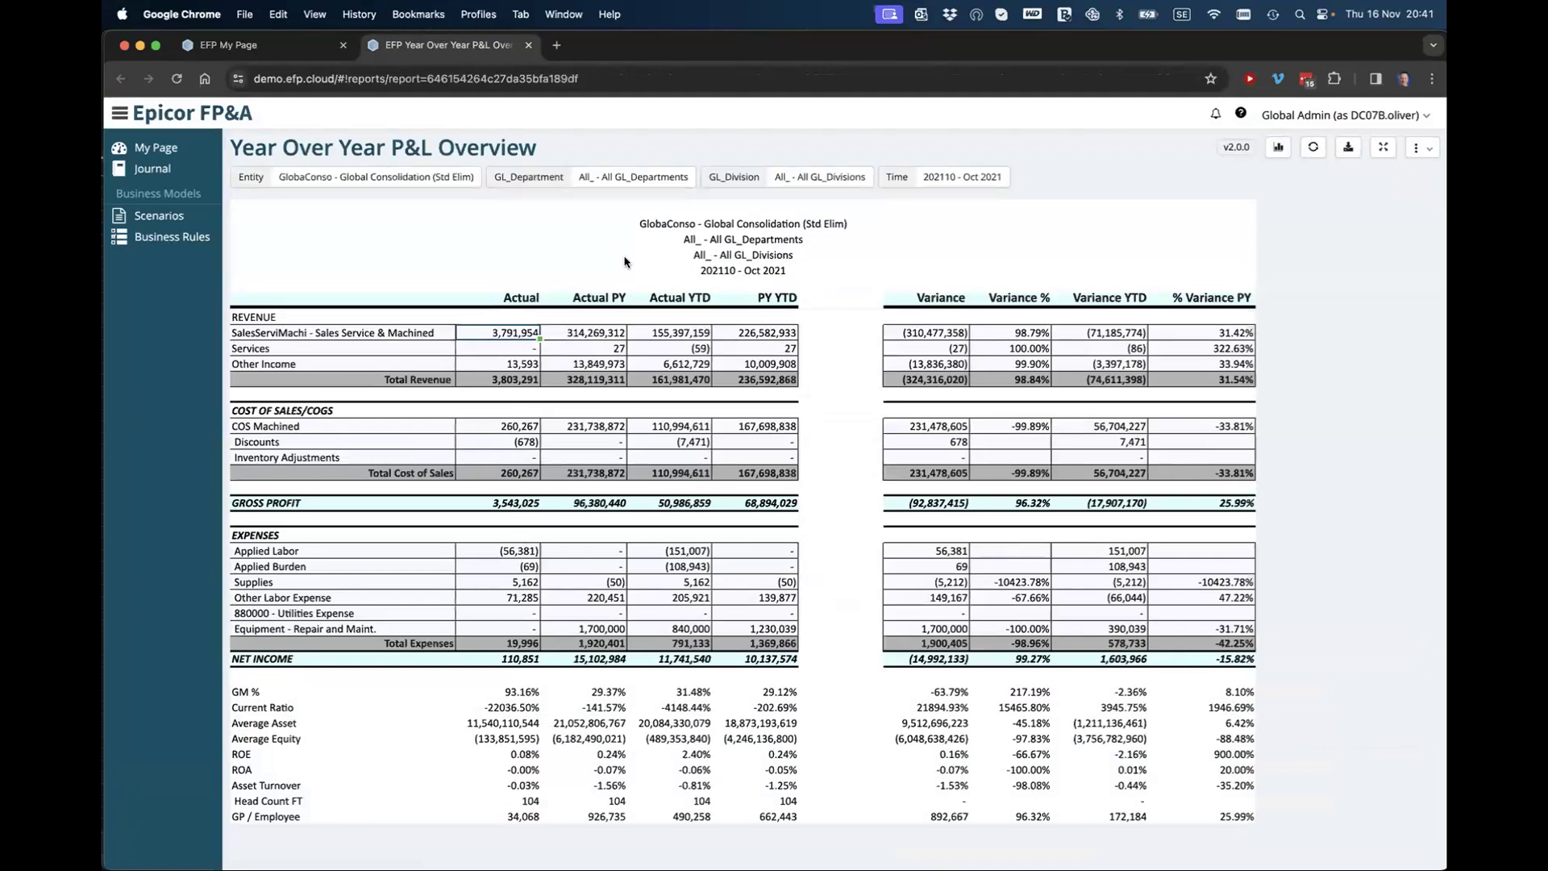
- Look through the GL_Division members, including those under Europe, without changing the report's division filter
{"action": "left_click", "coordinate": [835, 176]}
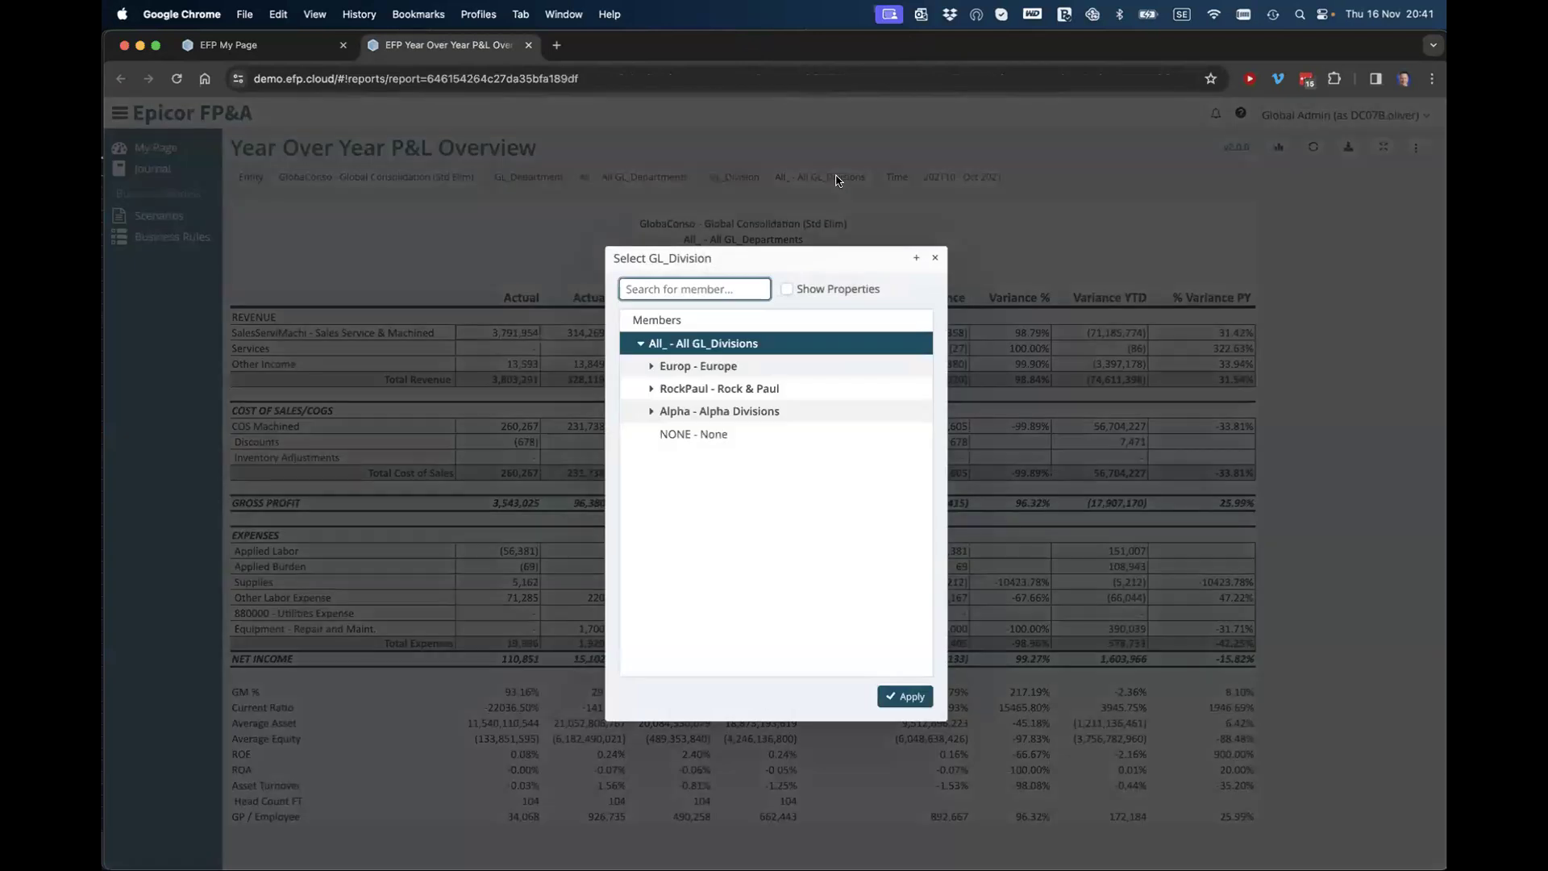
{"action": "left_click", "coordinate": [666, 371]}
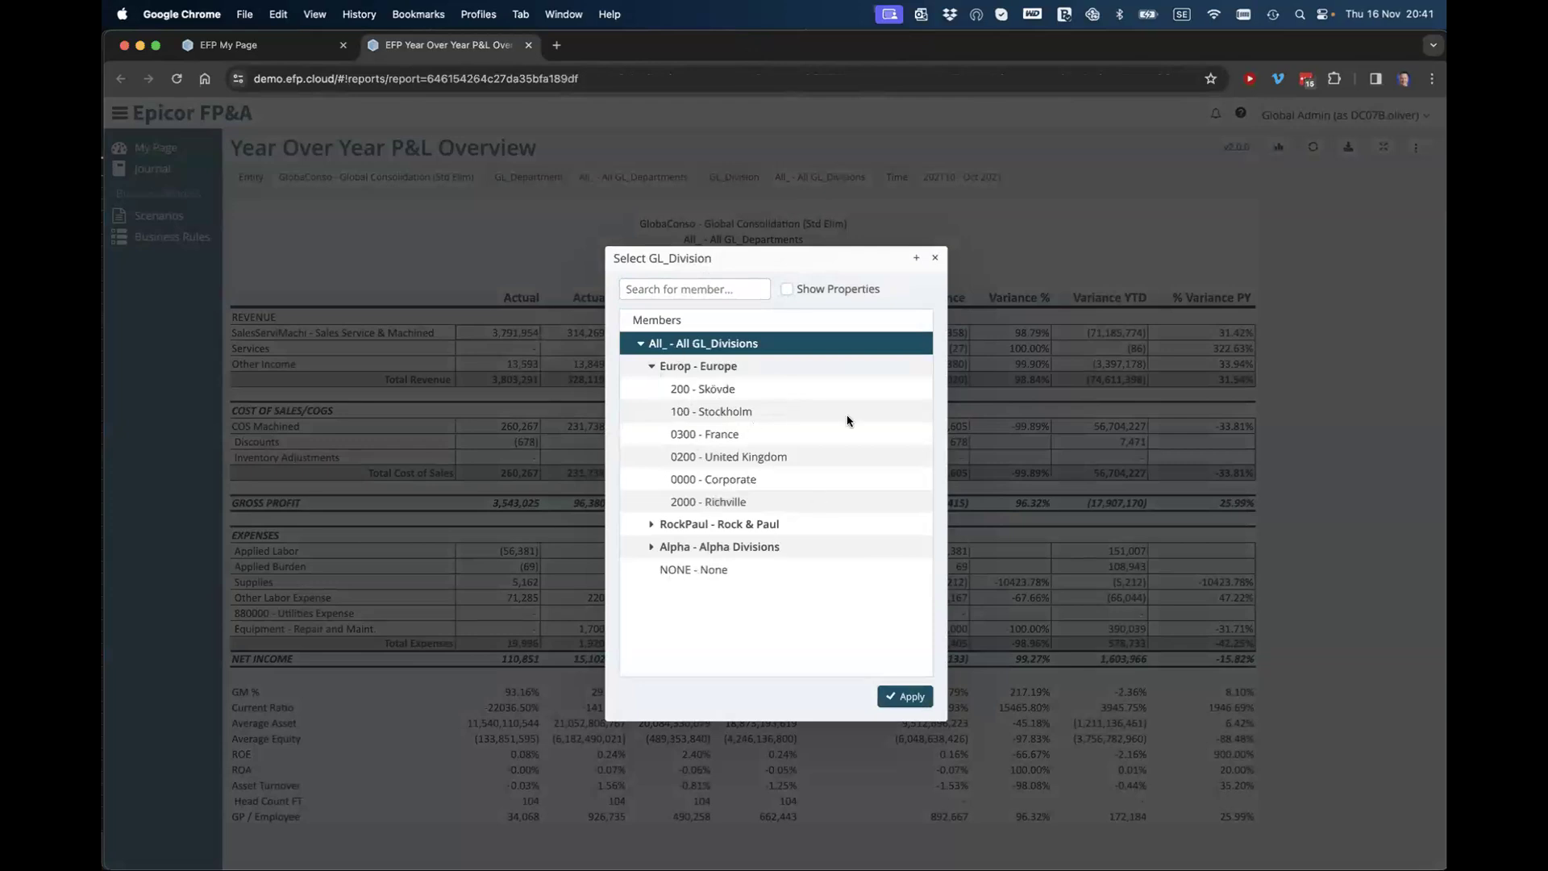
{"action": "left_click", "coordinate": [935, 259]}
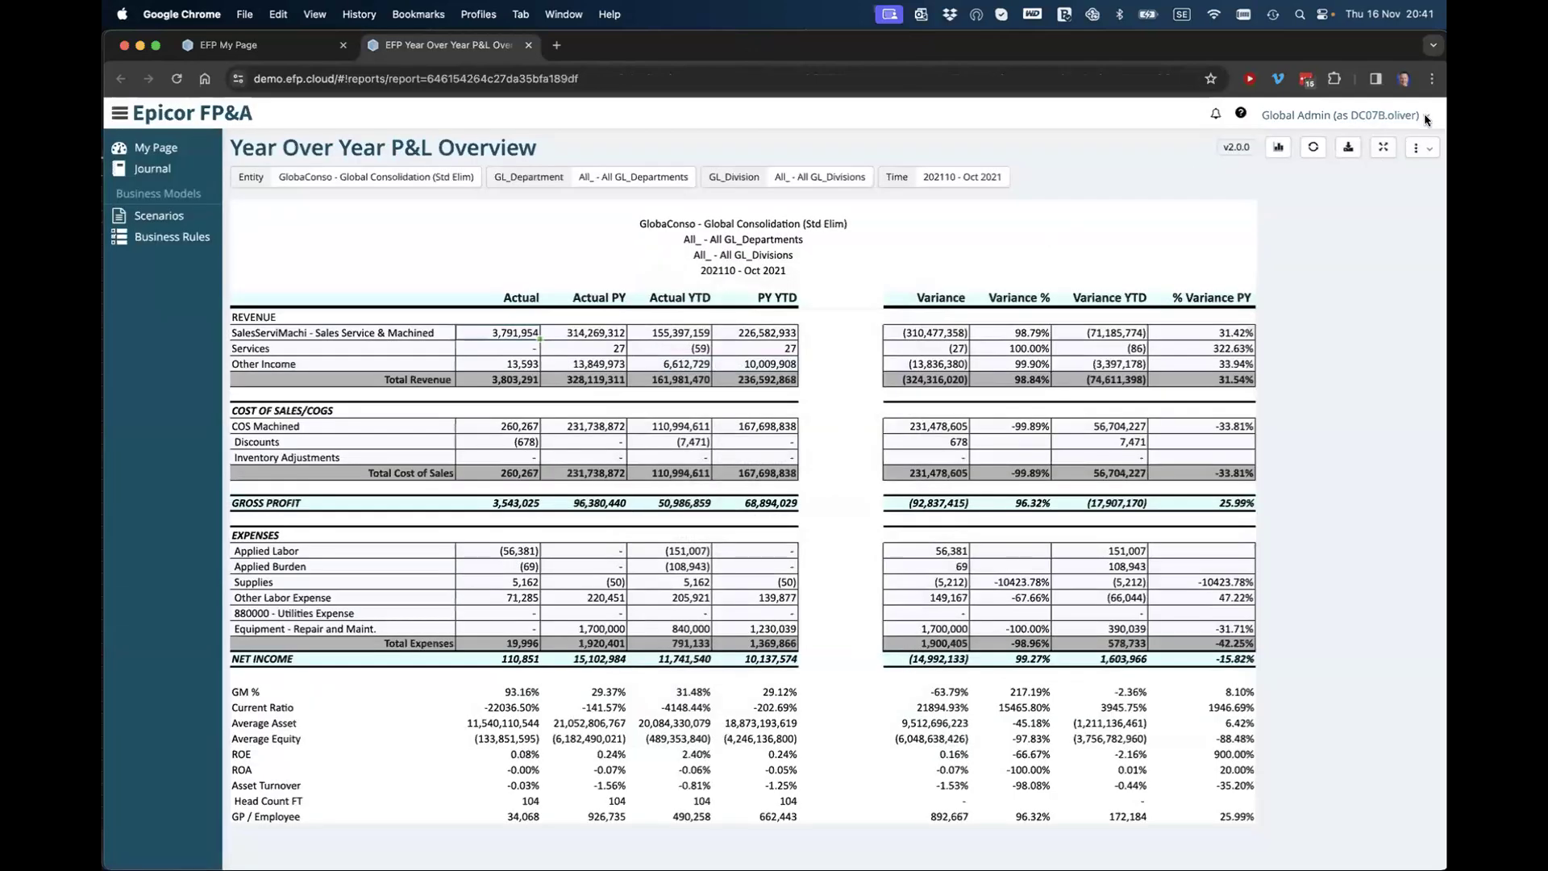
- Switch the session to the DC07B.CEO user
{"action": "left_click", "coordinate": [1424, 117]}
{"action": "mouse_move", "coordinate": [1322, 174]}
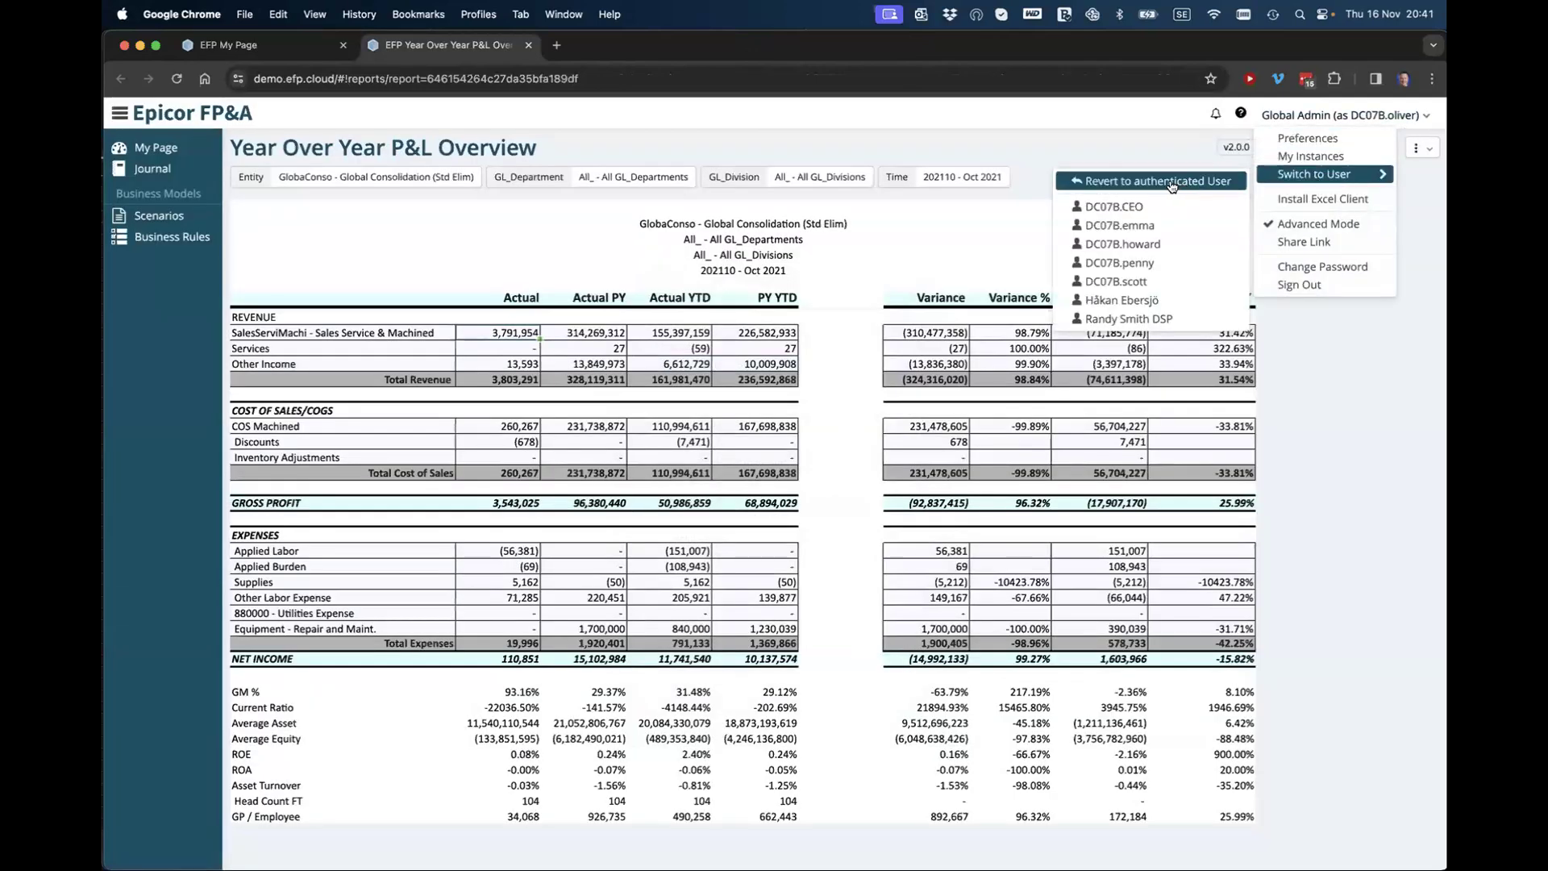
{"action": "left_click", "coordinate": [1139, 205]}
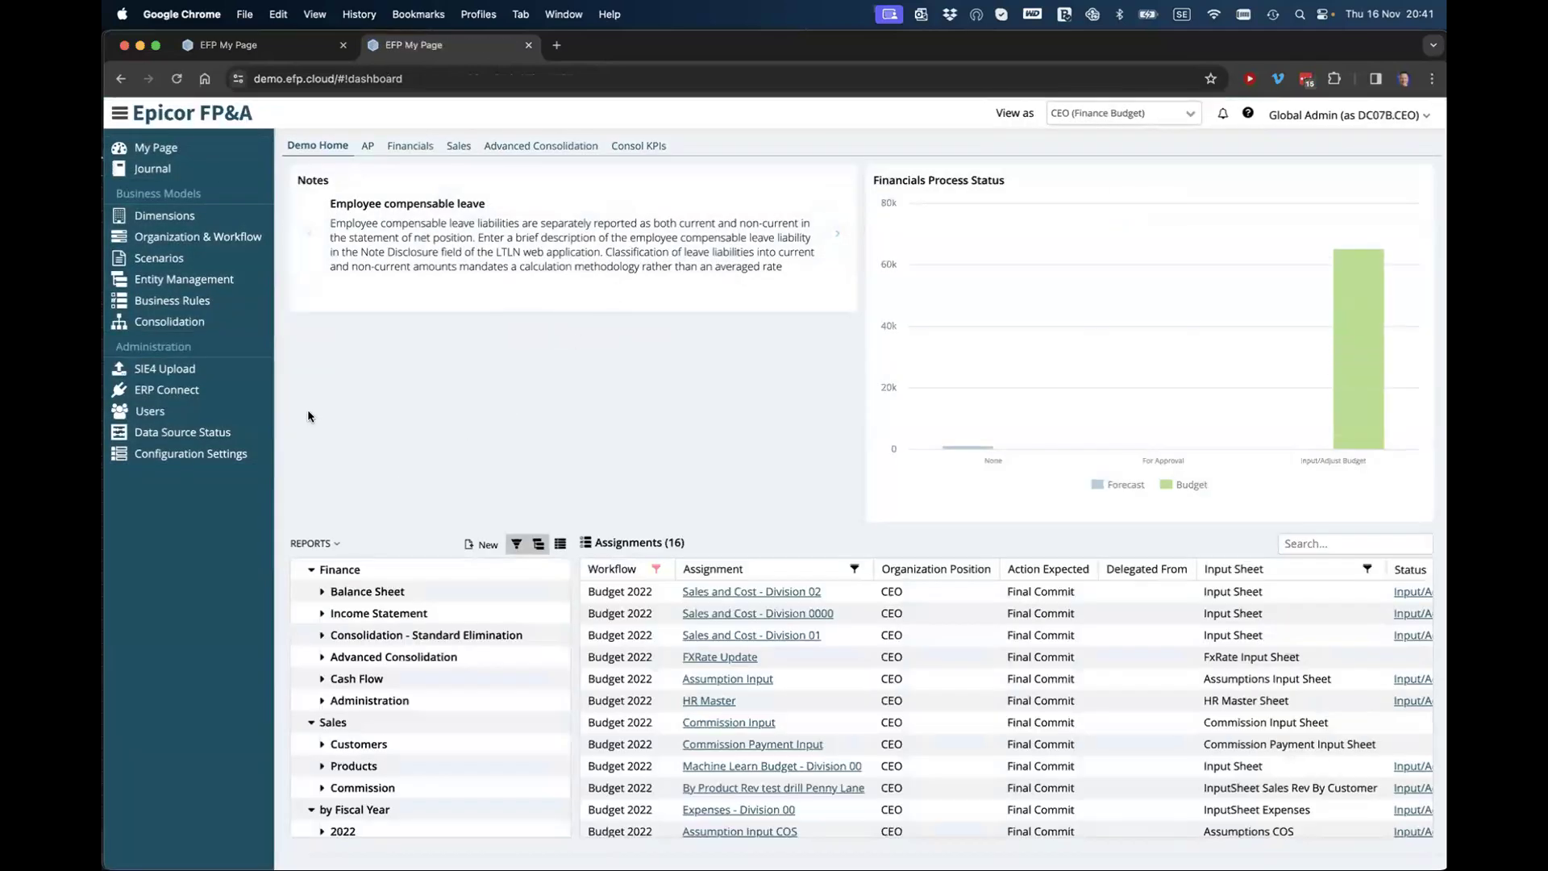
- Start a new report named PnL YTD Variance Encompas with its rows based on Account / Income_Statement_
{"action": "left_click", "coordinate": [484, 545]}
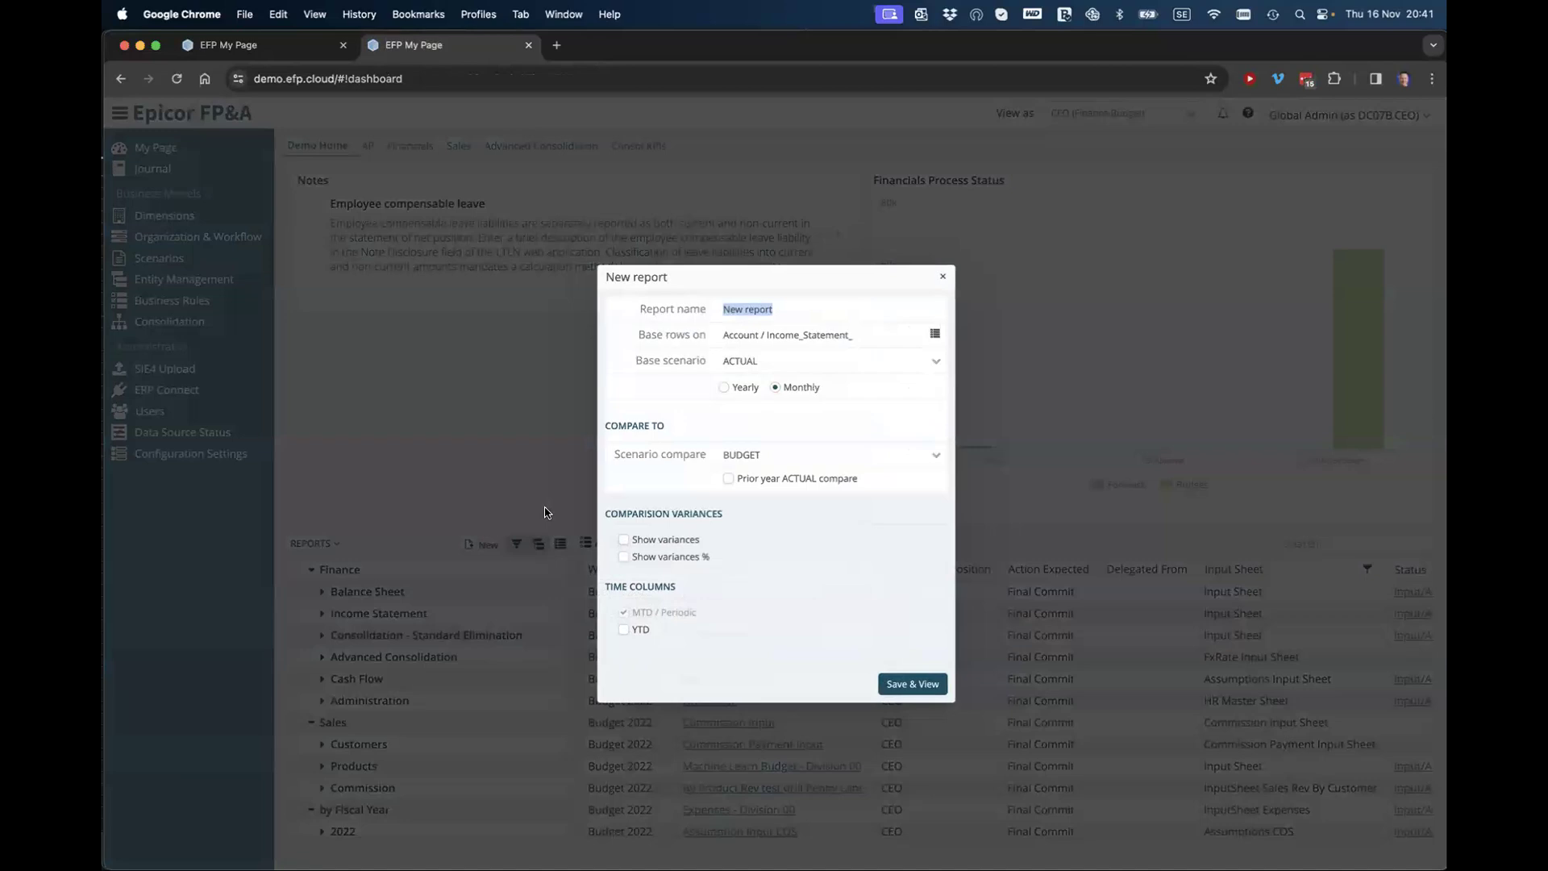
{"action": "type", "text": "PnL YTD Variance Encompas"}
{"action": "left_click", "coordinate": [934, 334]}
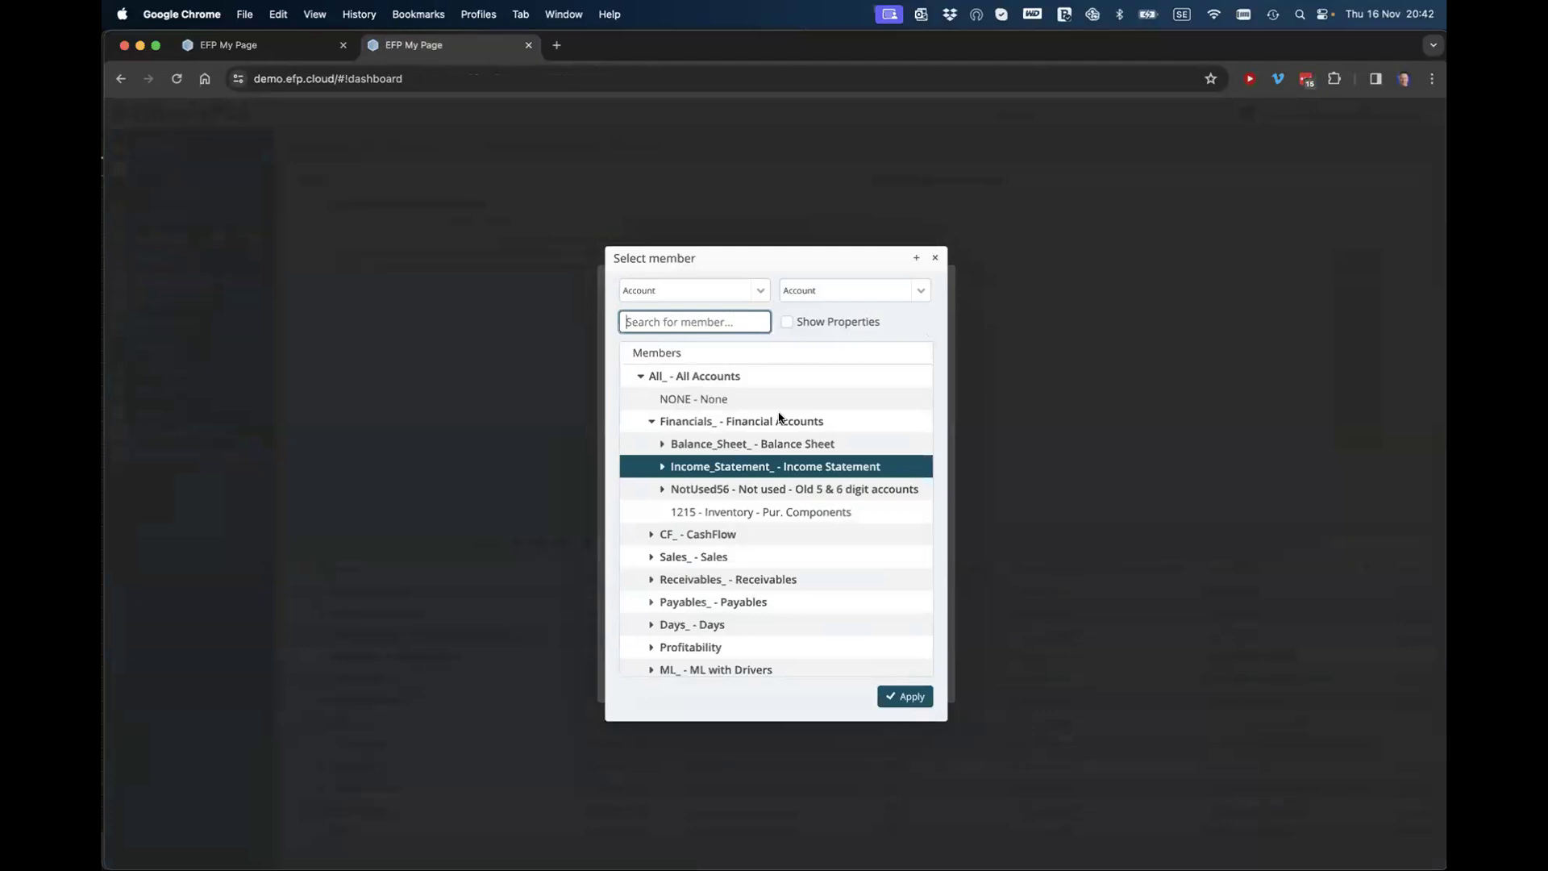
{"action": "left_click", "coordinate": [663, 468]}
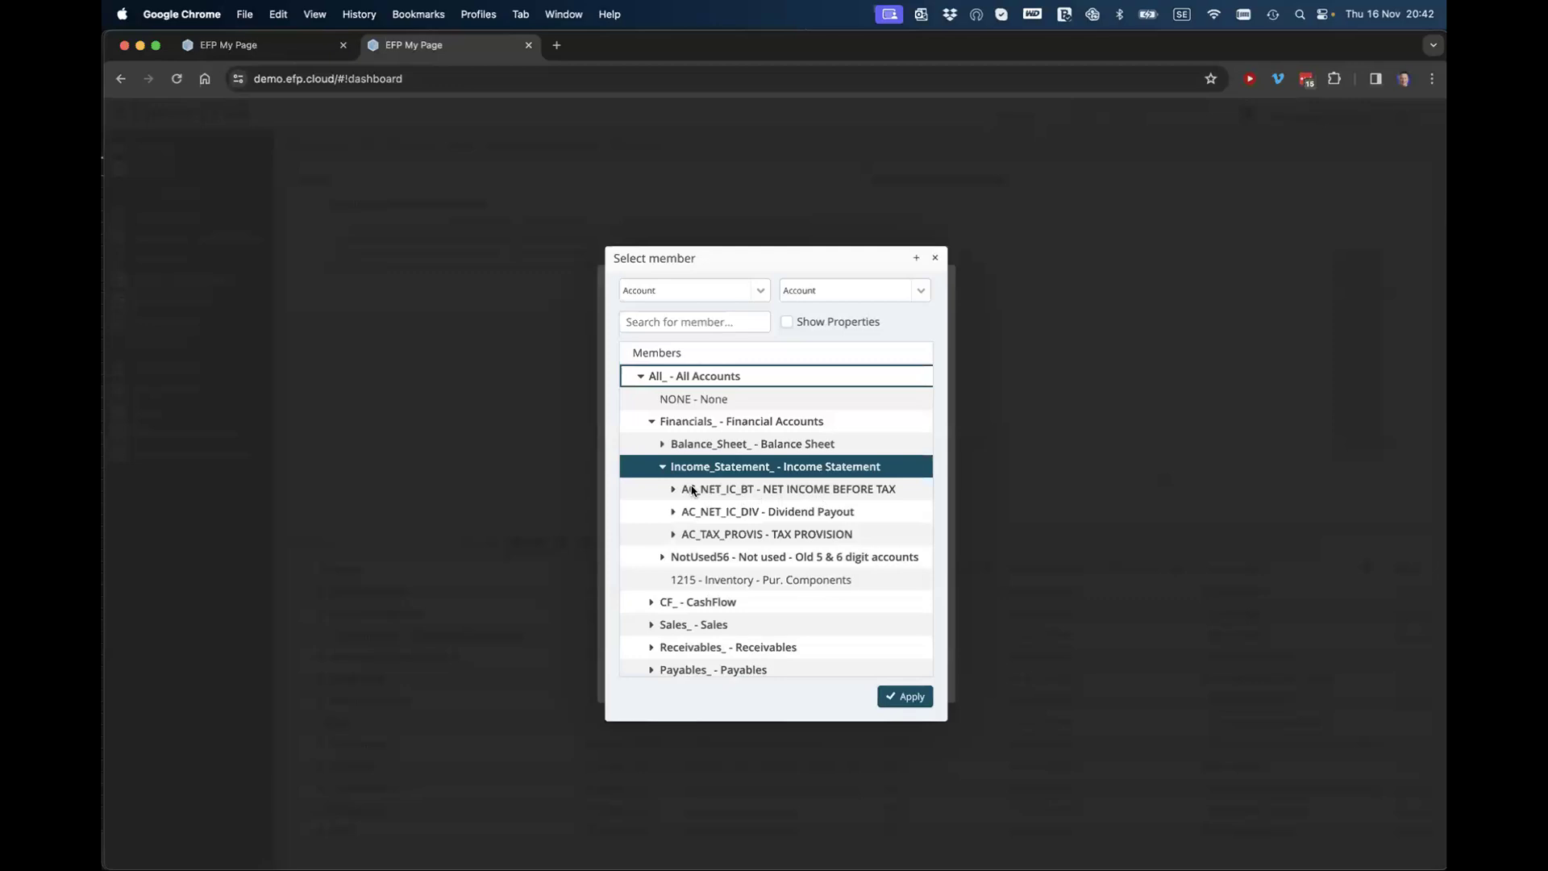
{"action": "left_click", "coordinate": [674, 490]}
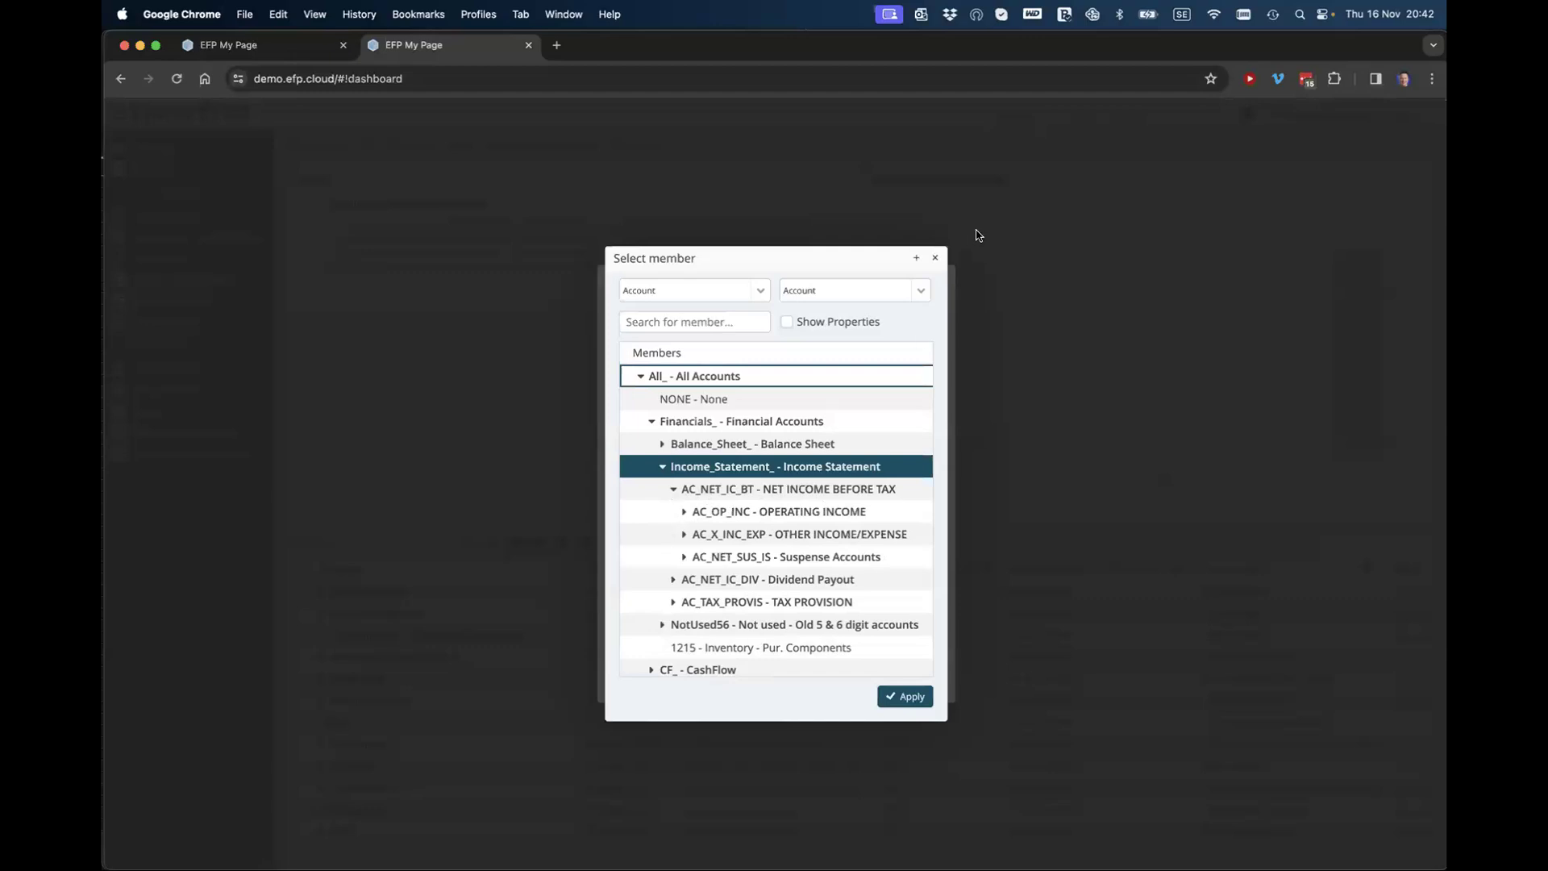
{"action": "left_click", "coordinate": [924, 290]}
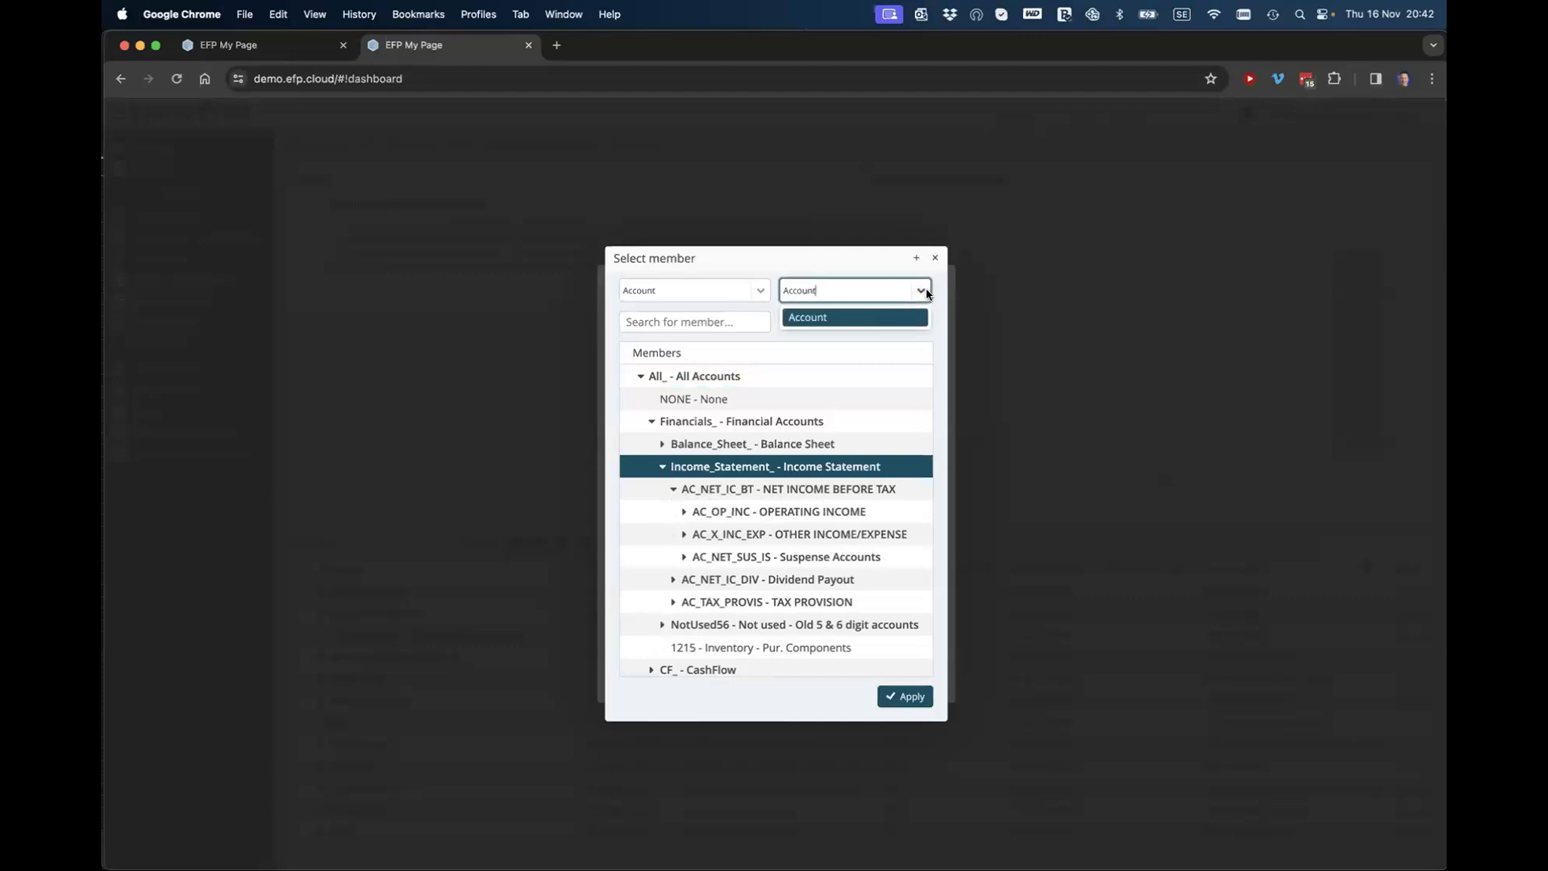
{"action": "left_click", "coordinate": [926, 292]}
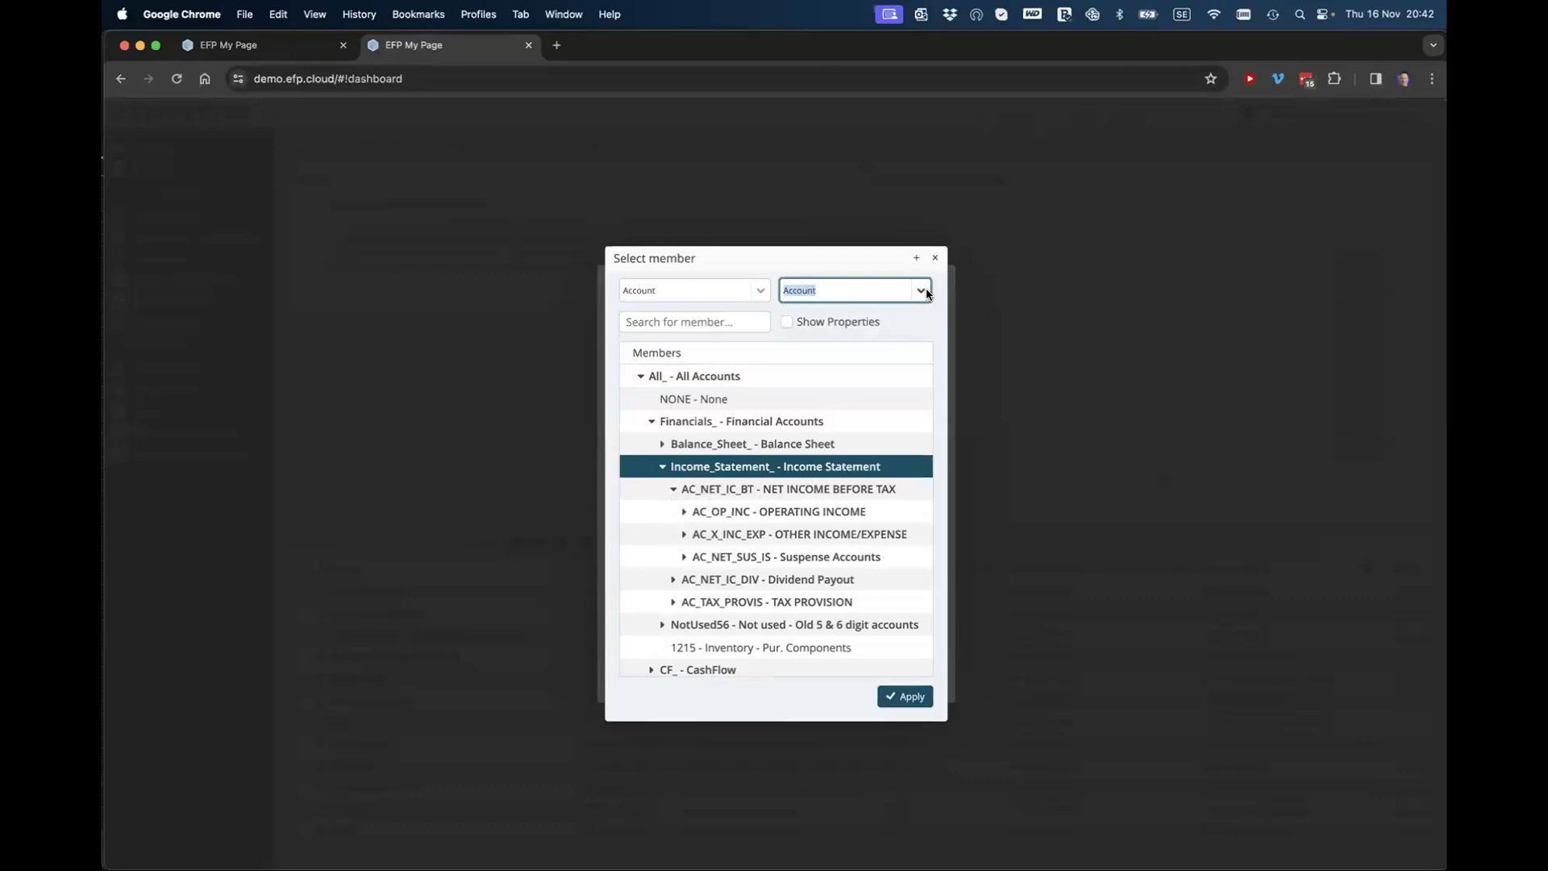
{"action": "left_click", "coordinate": [906, 697]}
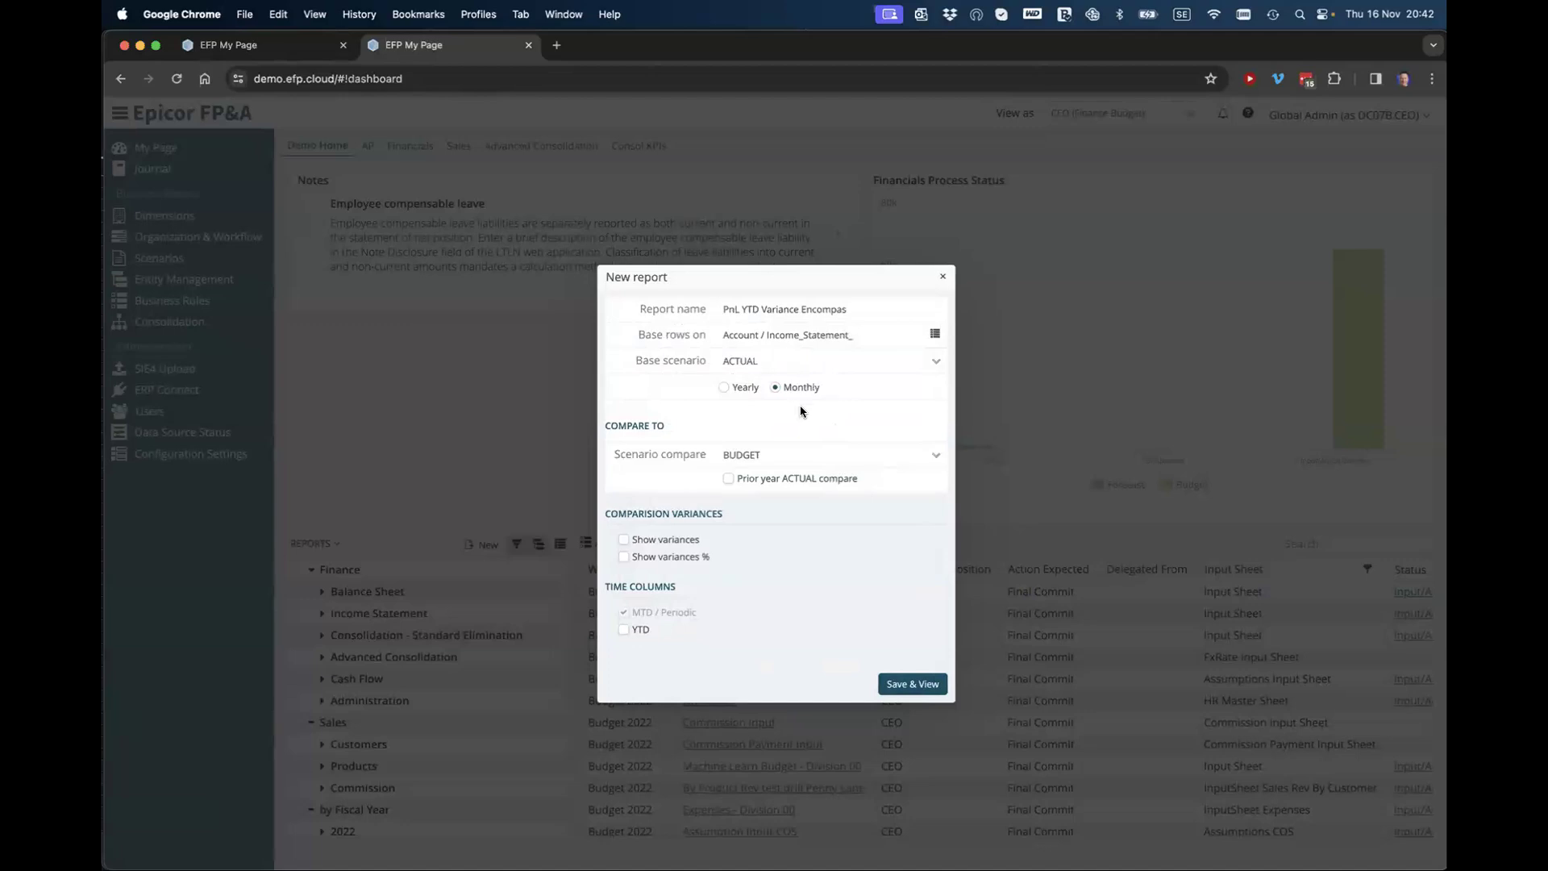
- Compare the report with BUDGET and prior year ACTUAL, include variances, variances % and YTD columns, and save and view it
{"action": "left_click", "coordinate": [923, 461]}
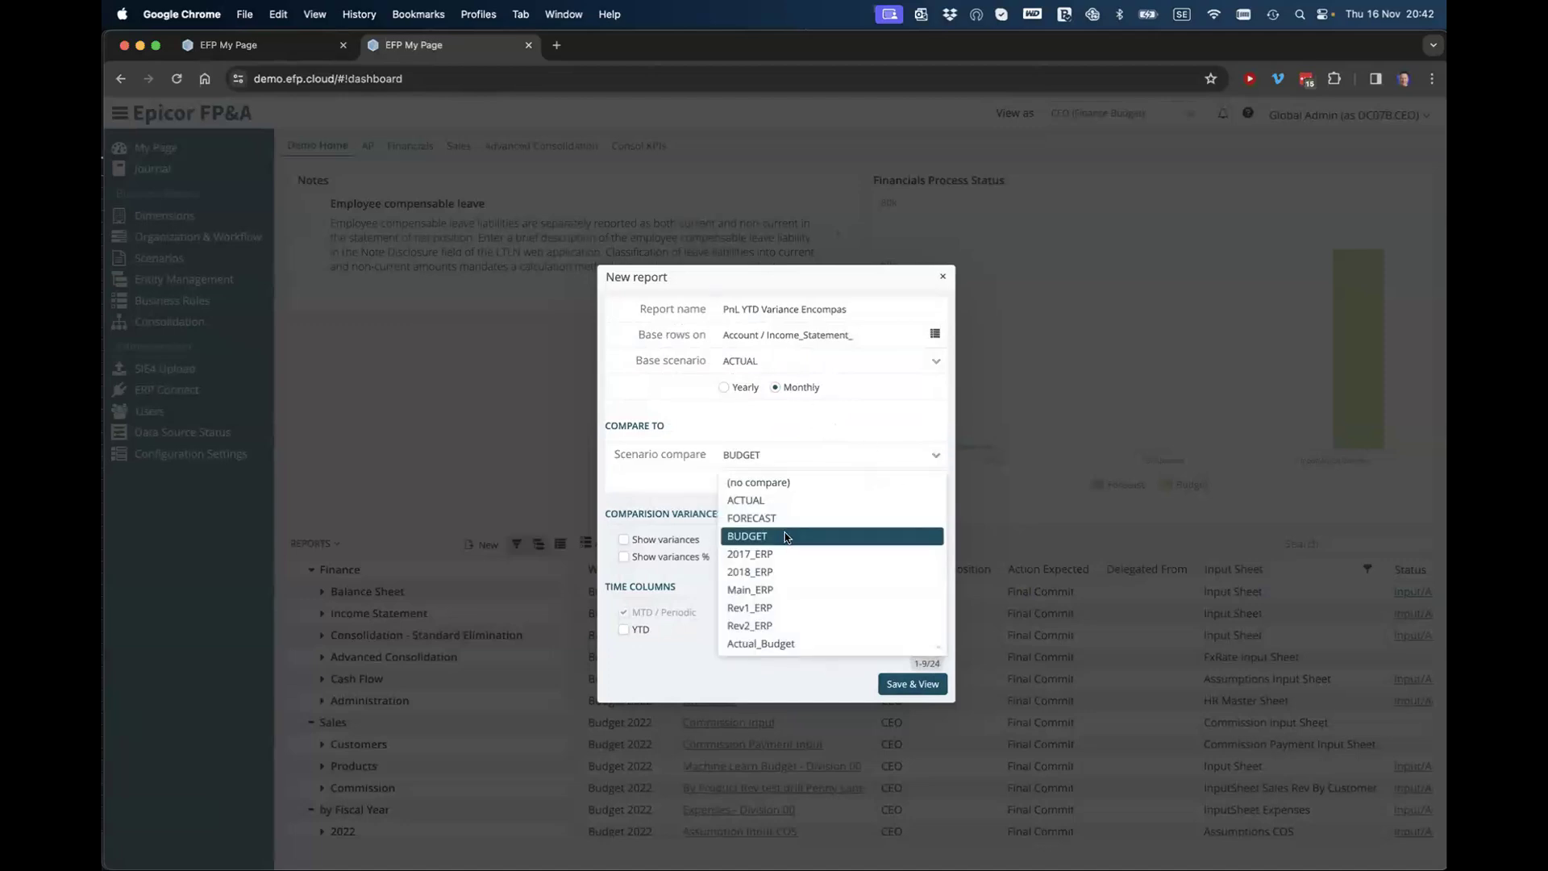
{"action": "left_click", "coordinate": [847, 536]}
{"action": "left_click", "coordinate": [772, 478]}
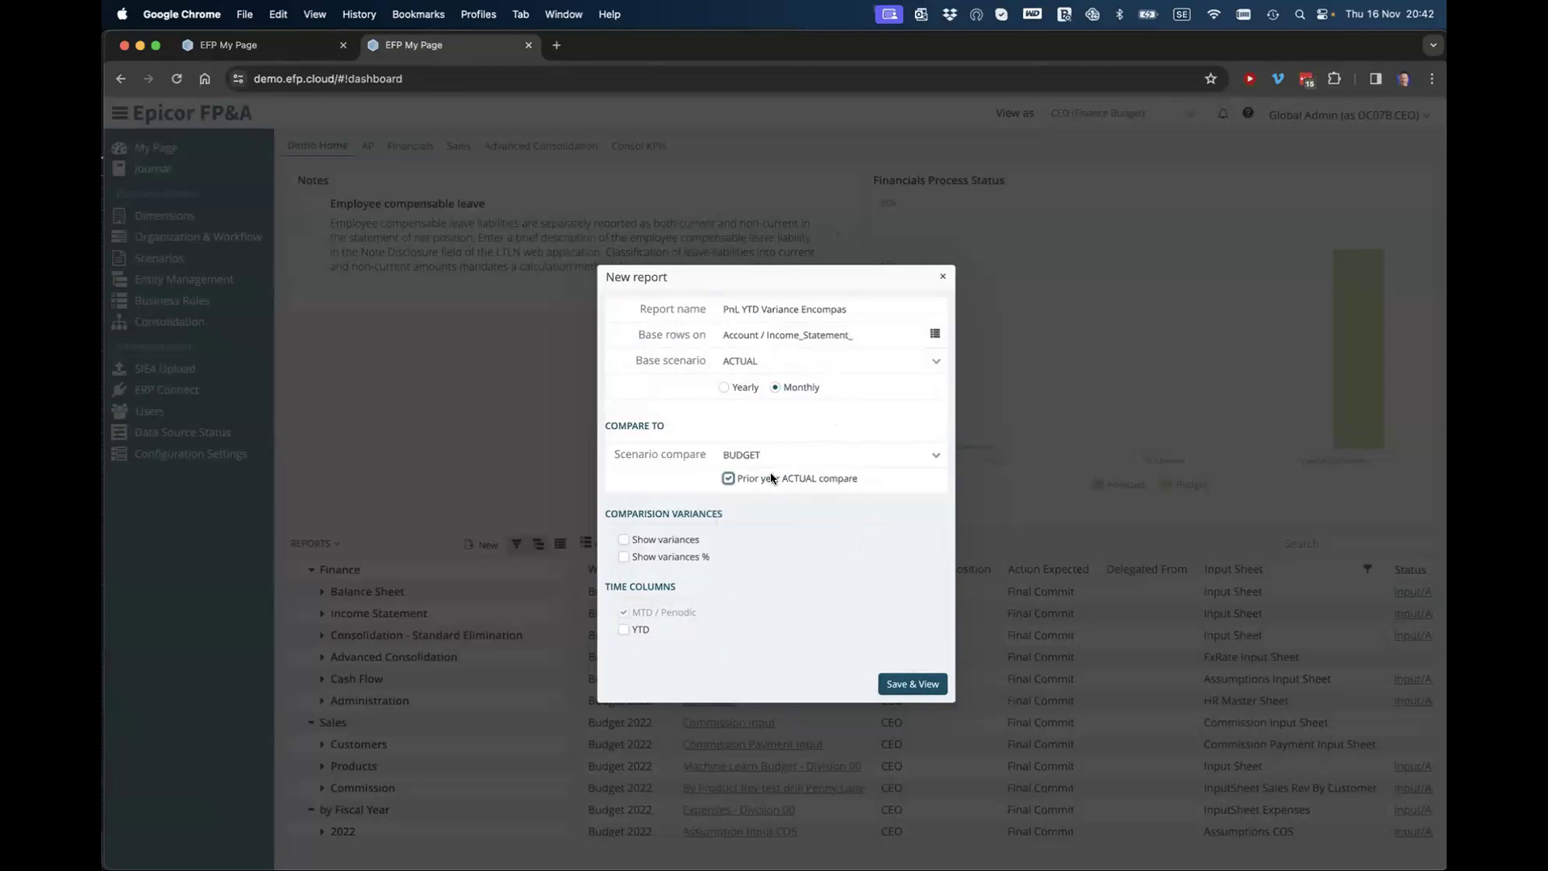
{"action": "left_click", "coordinate": [623, 540]}
{"action": "left_click", "coordinate": [623, 556]}
{"action": "left_click", "coordinate": [623, 630]}
{"action": "left_click", "coordinate": [911, 684]}
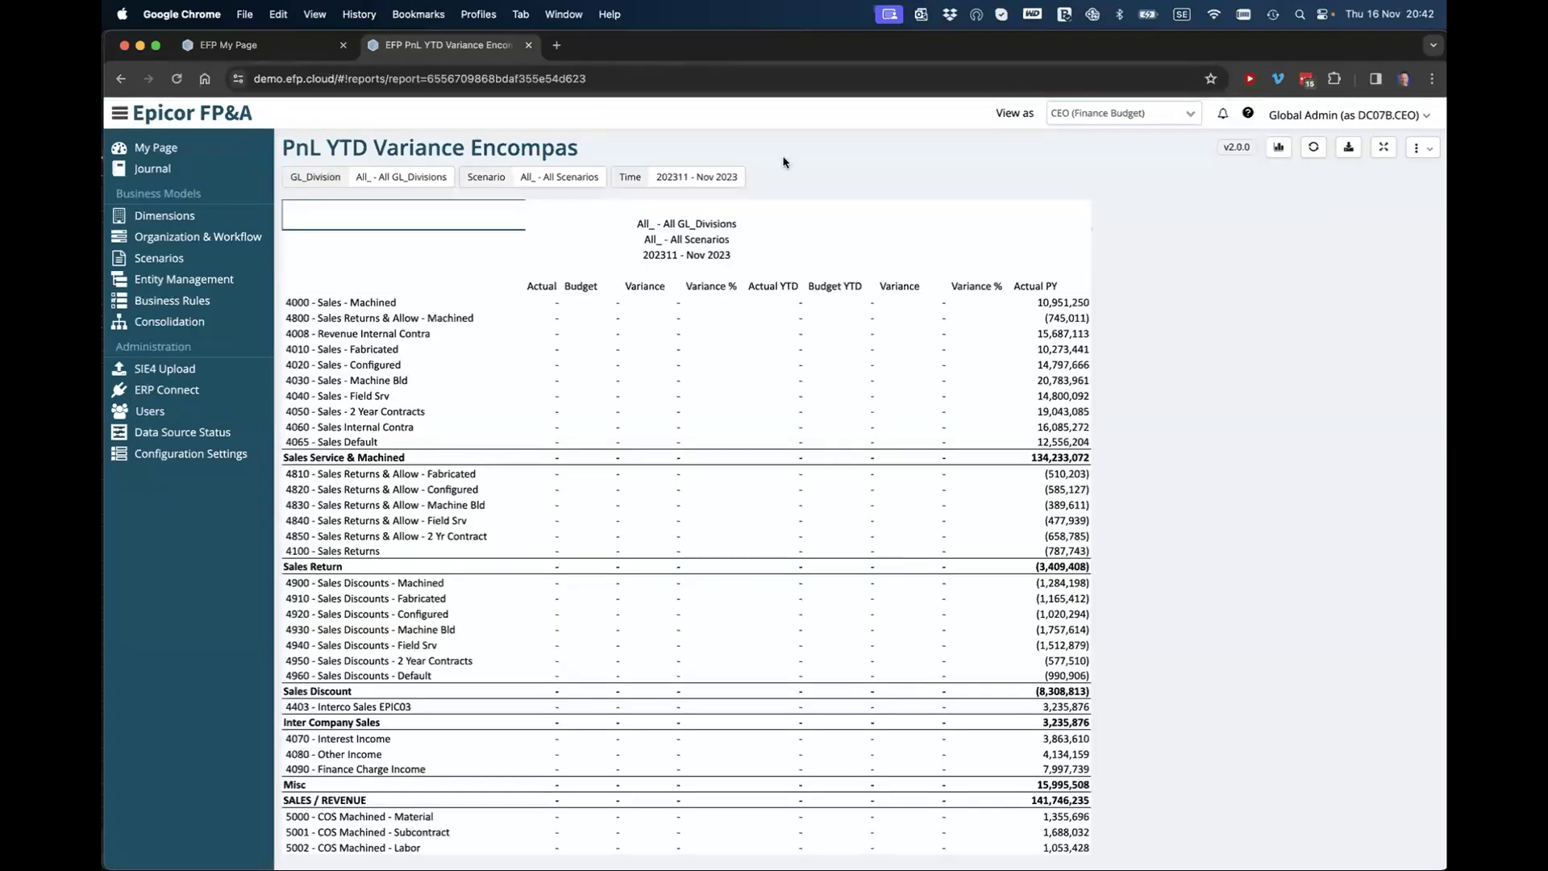
- Set the report's Time filter to 202110 - Oct 2021
{"action": "left_click", "coordinate": [698, 177]}
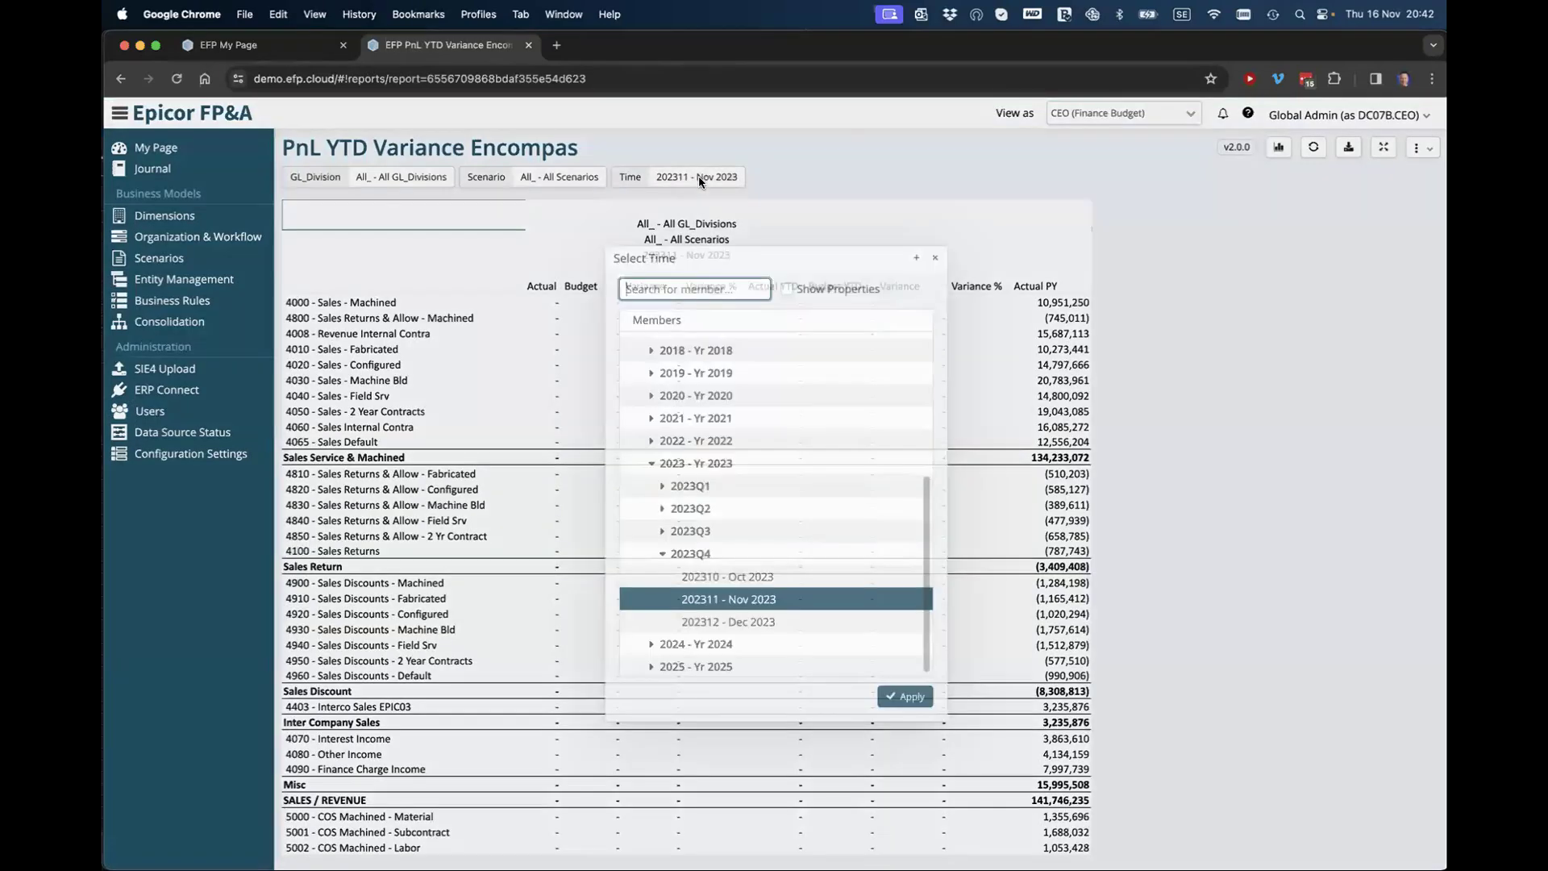
{"action": "left_click", "coordinate": [651, 418]}
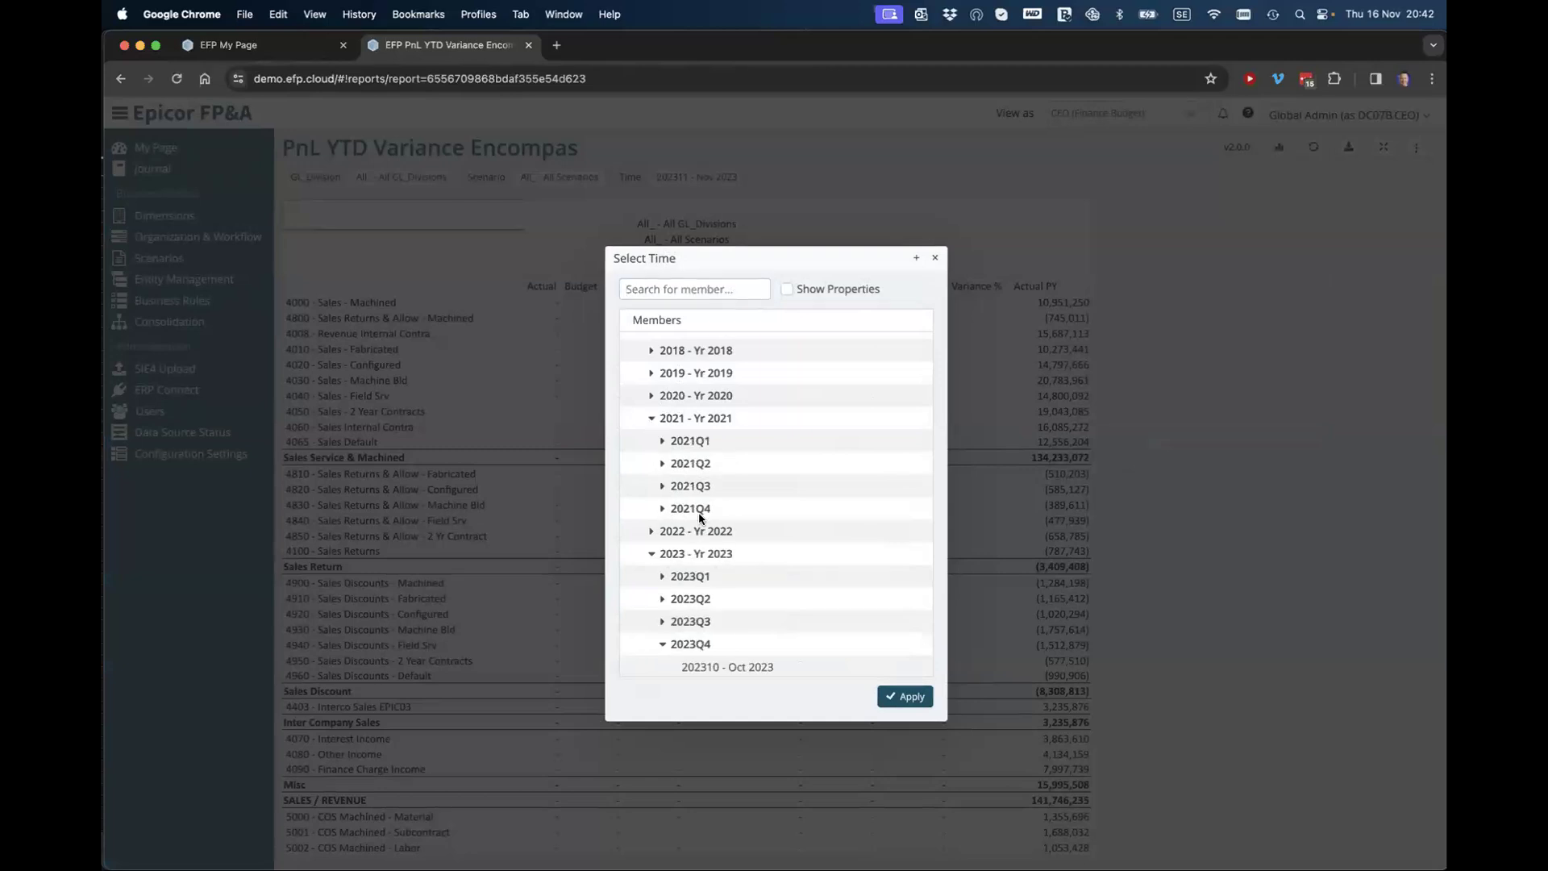
{"action": "left_click", "coordinate": [698, 510]}
{"action": "left_click", "coordinate": [732, 532]}
{"action": "left_click", "coordinate": [903, 697]}
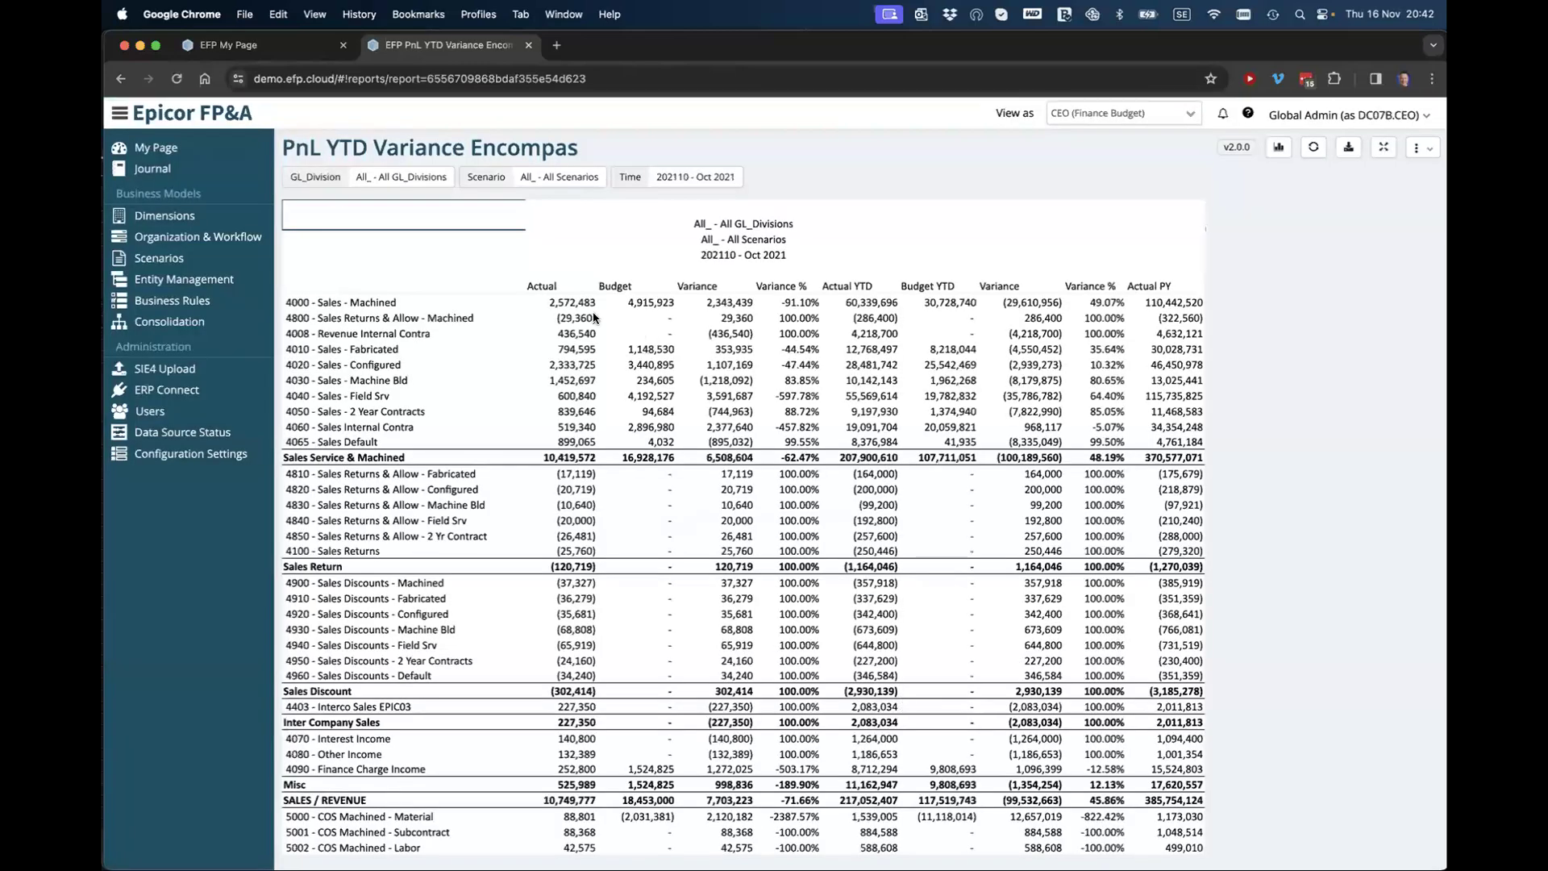
- Look through the report's rows, and check the journal and drilldown options for the Sales Service & Machined Actual total
{"action": "scroll", "coordinate": [640, 490], "scroll_direction": "down", "scroll_amount": 15}
{"action": "scroll", "coordinate": [650, 498], "scroll_direction": "down", "scroll_amount": 10}
{"action": "scroll", "coordinate": [653, 485], "scroll_direction": "up", "scroll_amount": 20}
{"action": "left_click", "coordinate": [570, 459]}
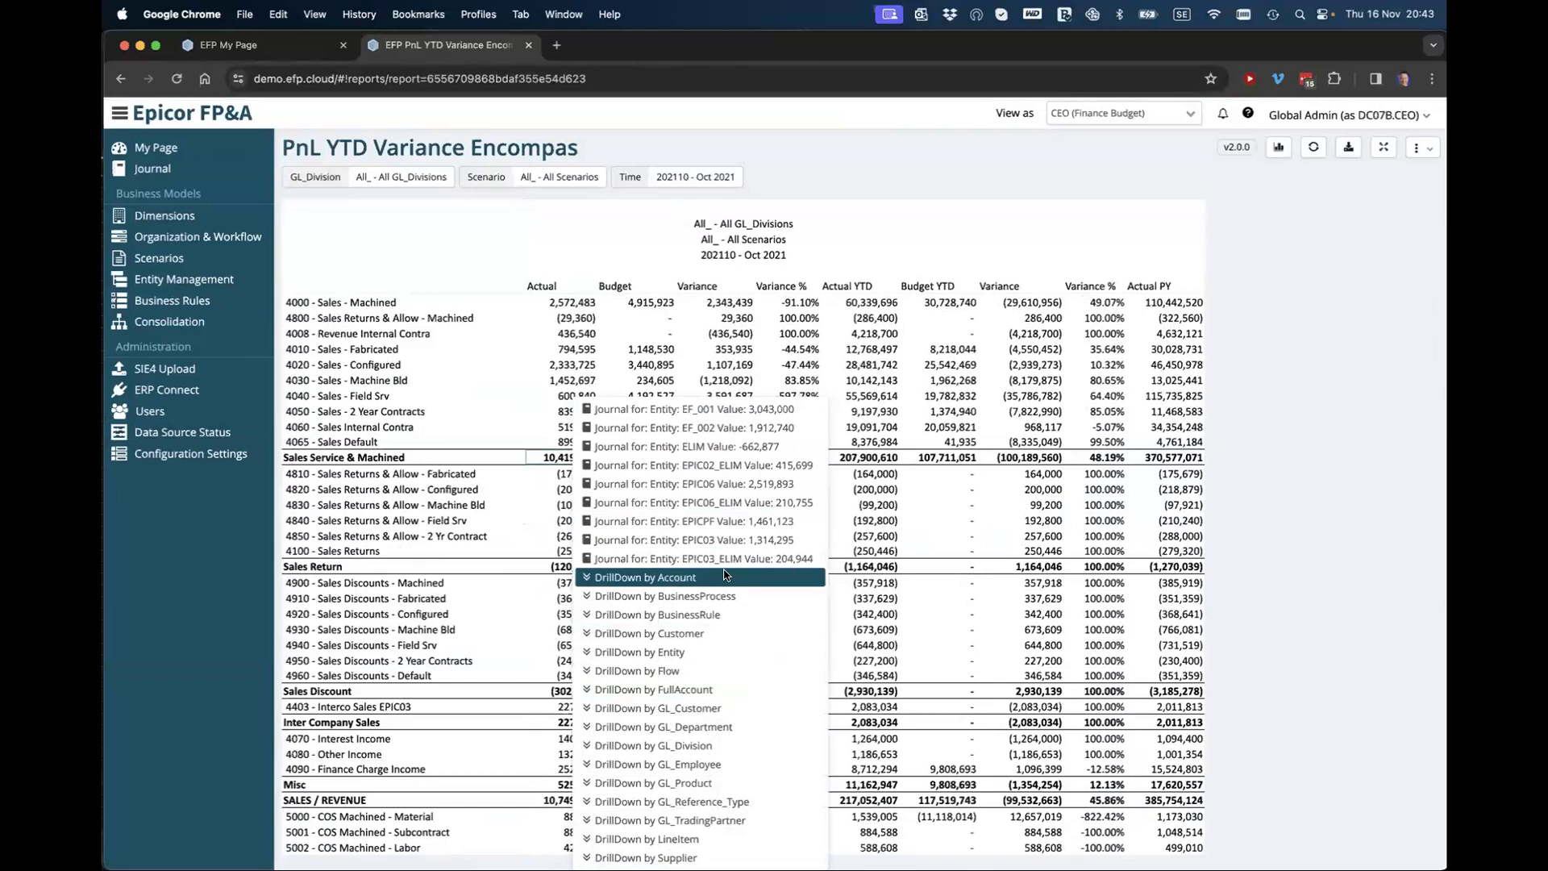
{"action": "left_click", "coordinate": [1260, 233]}
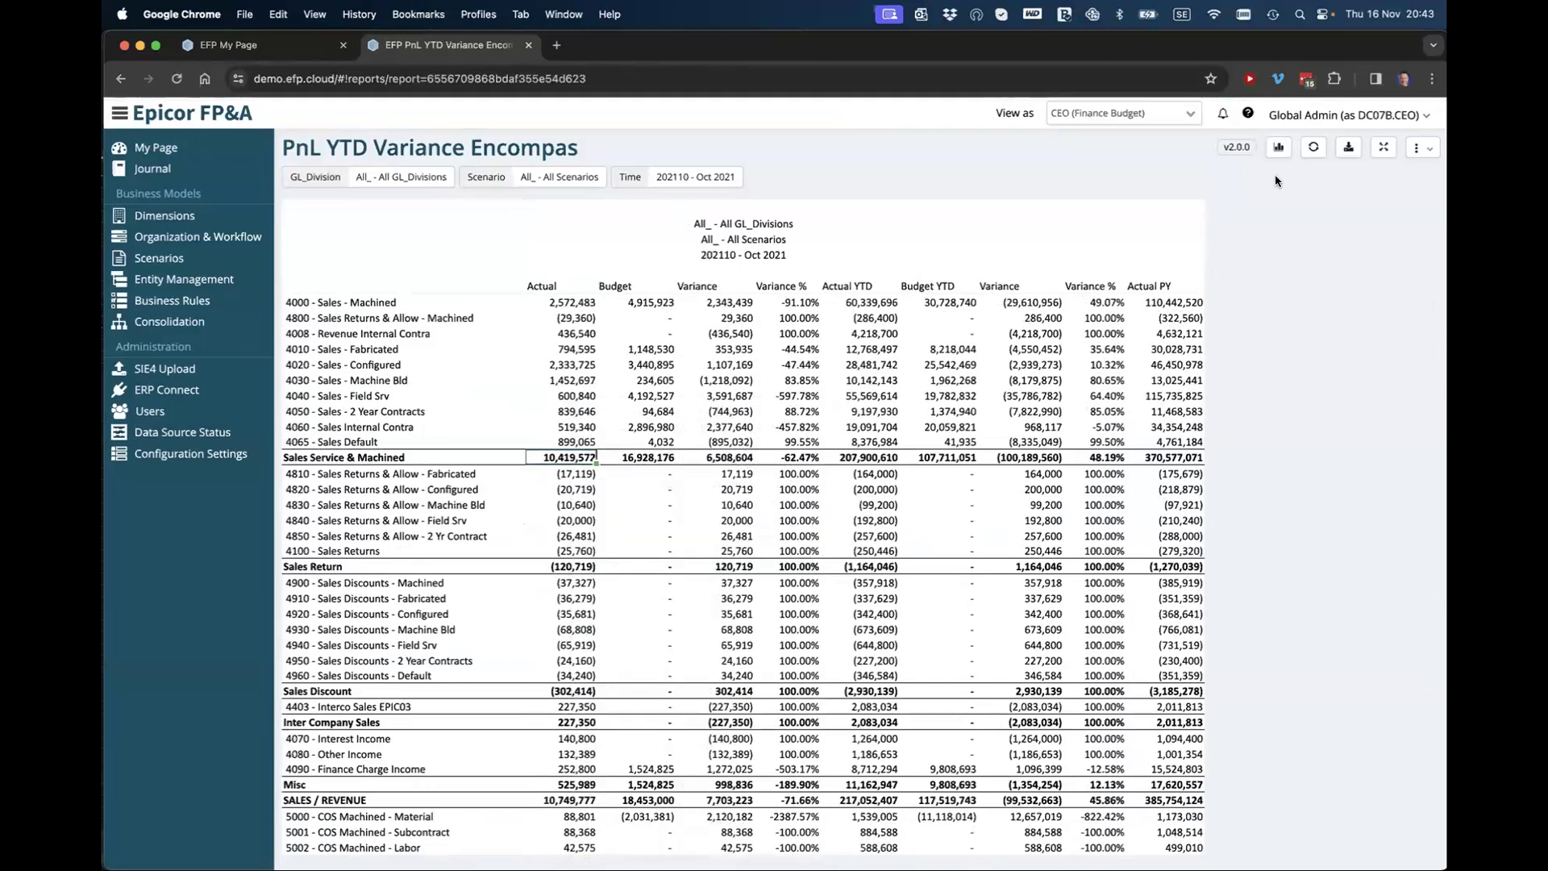
- Chart the Actual and Budget values of the rows from account 4008 to 4060, and hide the chart
{"action": "left_click", "coordinate": [1278, 149]}
{"action": "left_click_drag", "start_coordinate": [576, 333], "coordinate": [637, 427]}
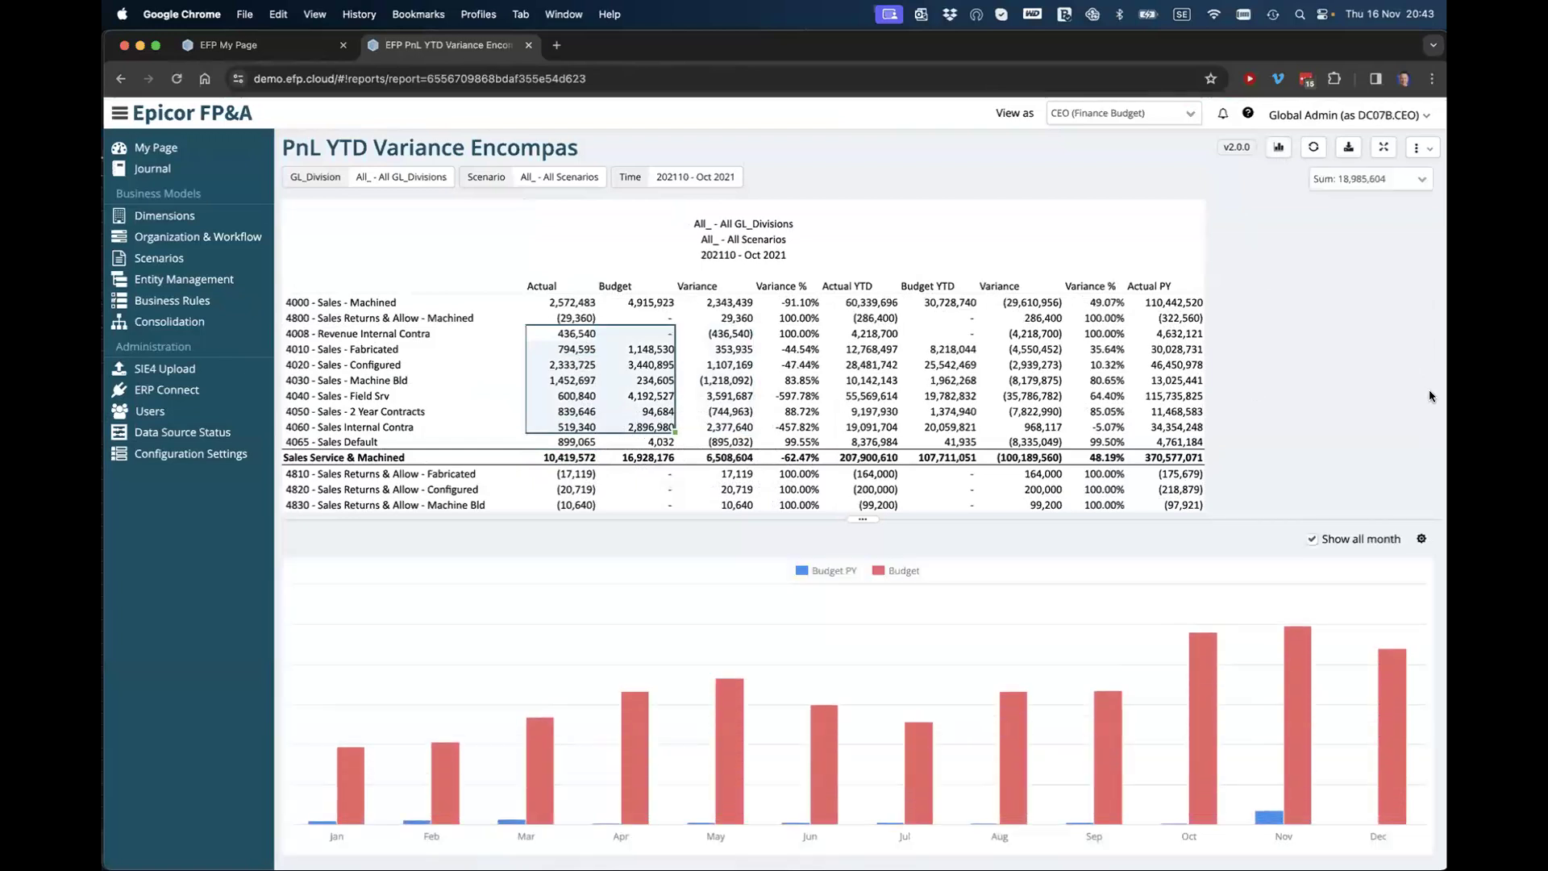
{"action": "left_click", "coordinate": [1276, 148]}
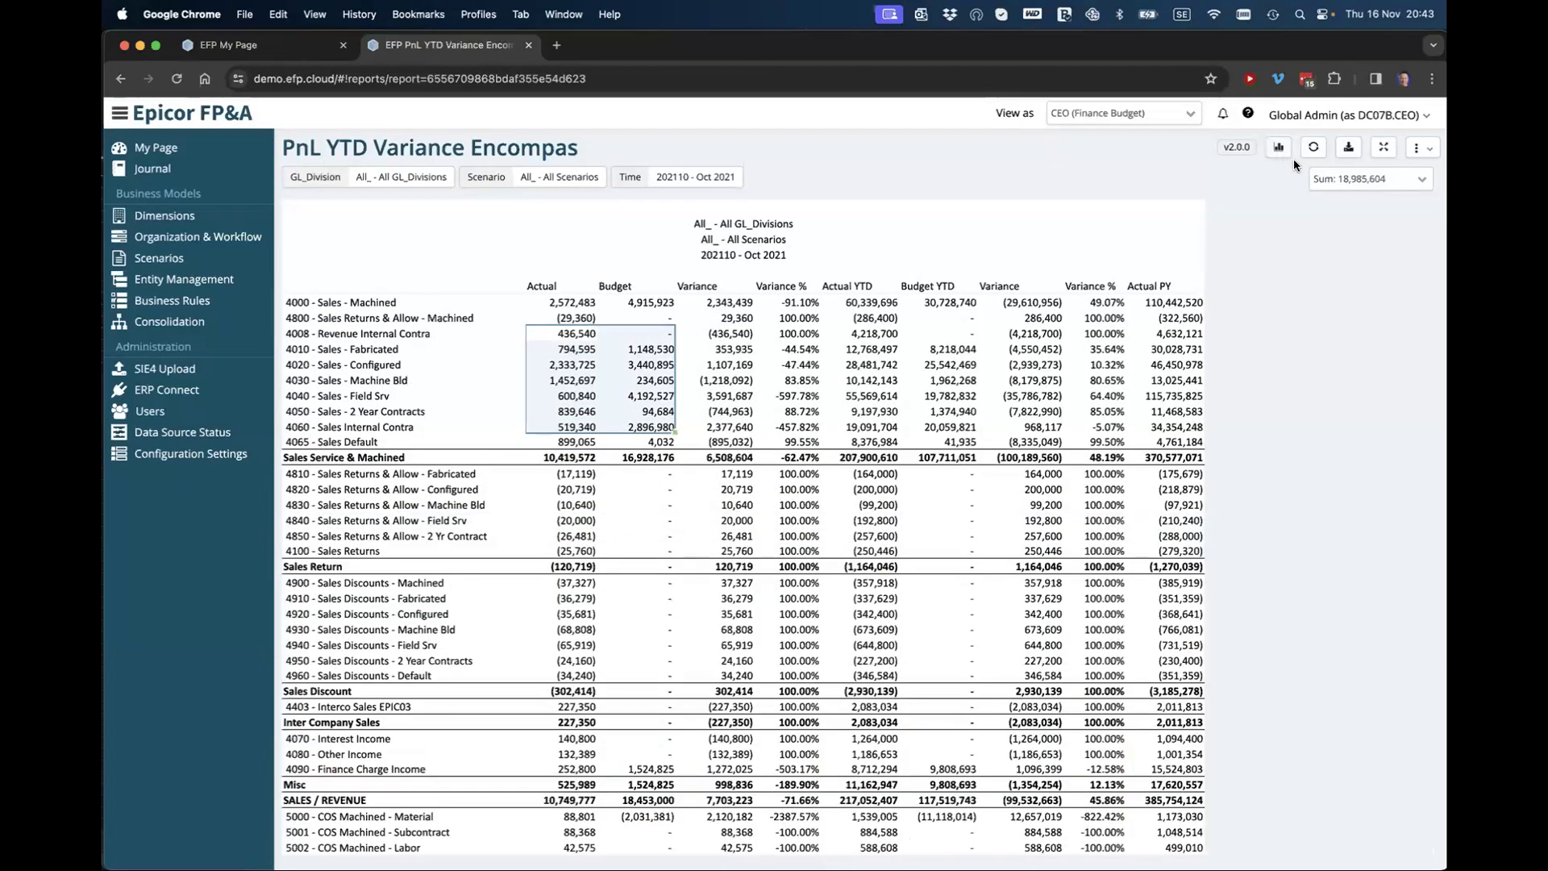
- Draft a weekly subscription for the report with start date 11/16/2023 20:43, and close it without saving
{"action": "left_click", "coordinate": [1426, 153]}
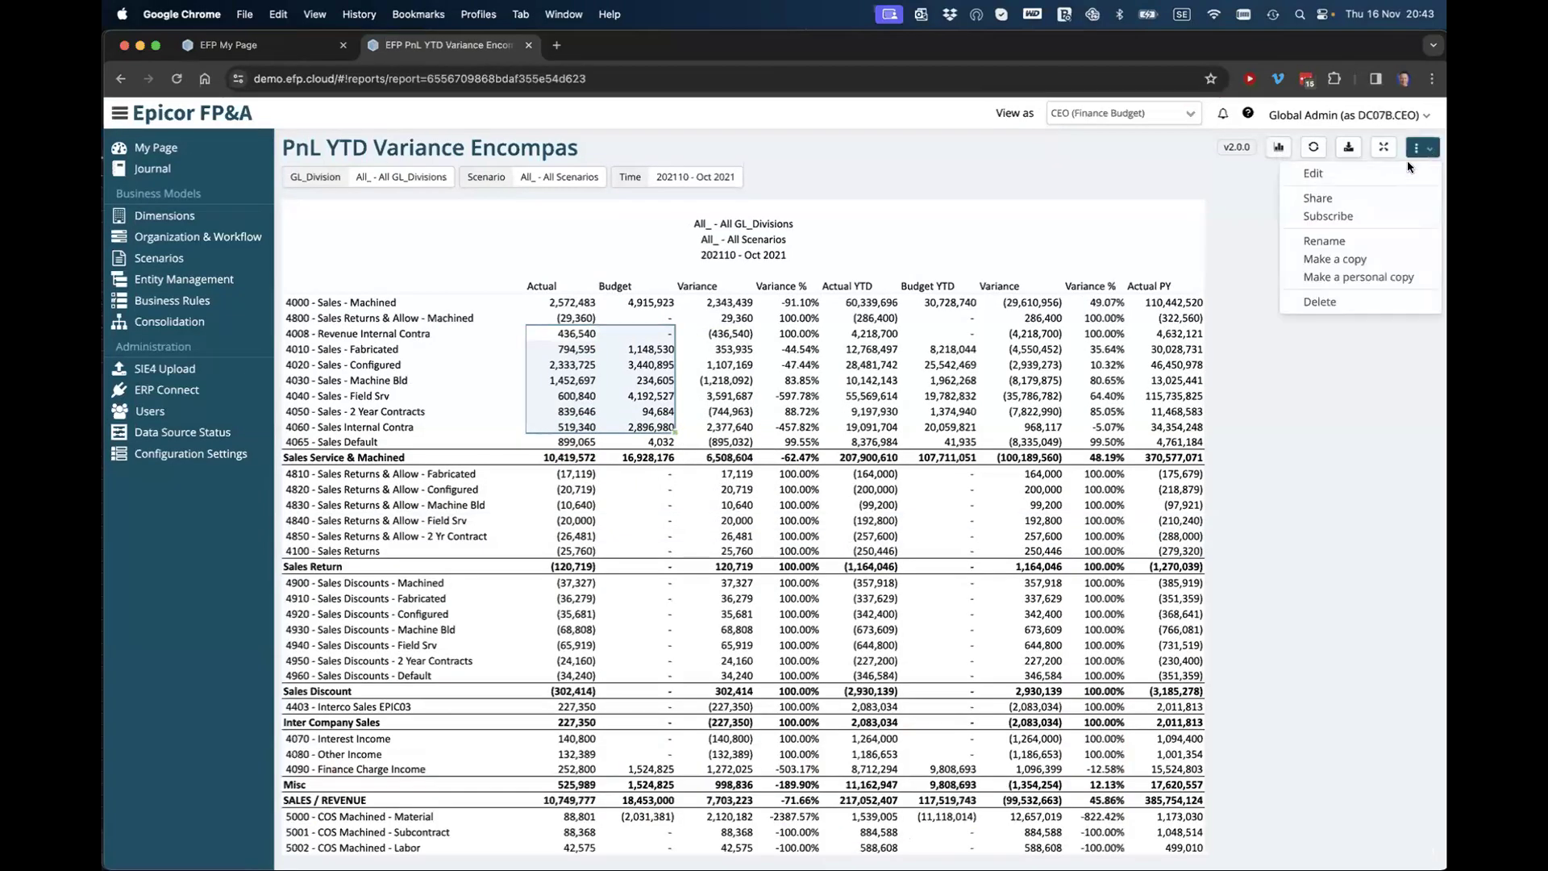
{"action": "left_click", "coordinate": [1378, 219]}
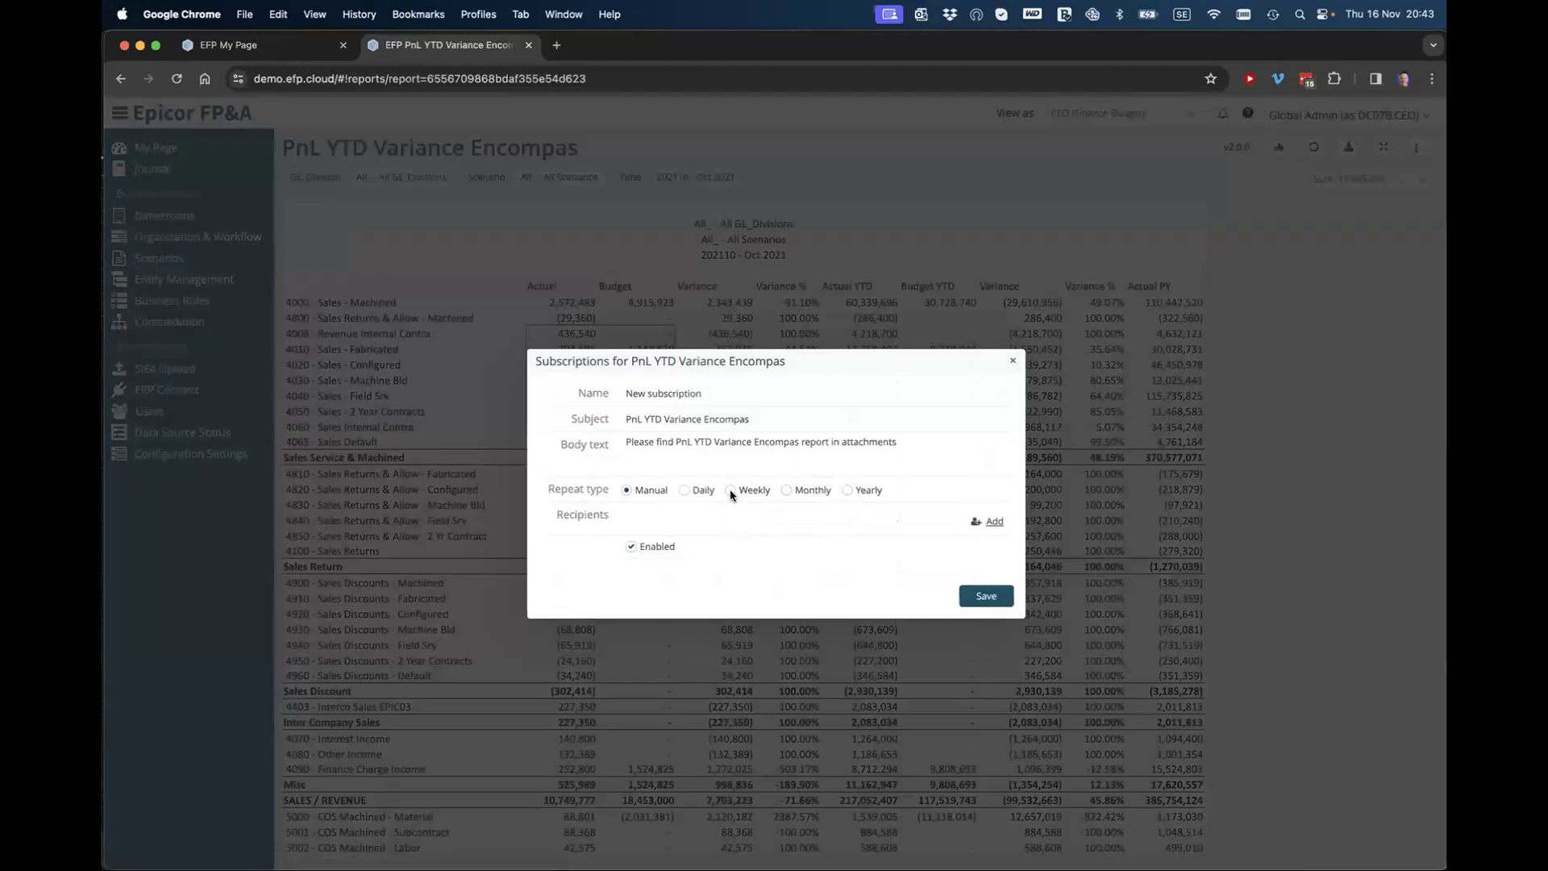
{"action": "left_click", "coordinate": [731, 491]}
{"action": "left_click", "coordinate": [725, 516]}
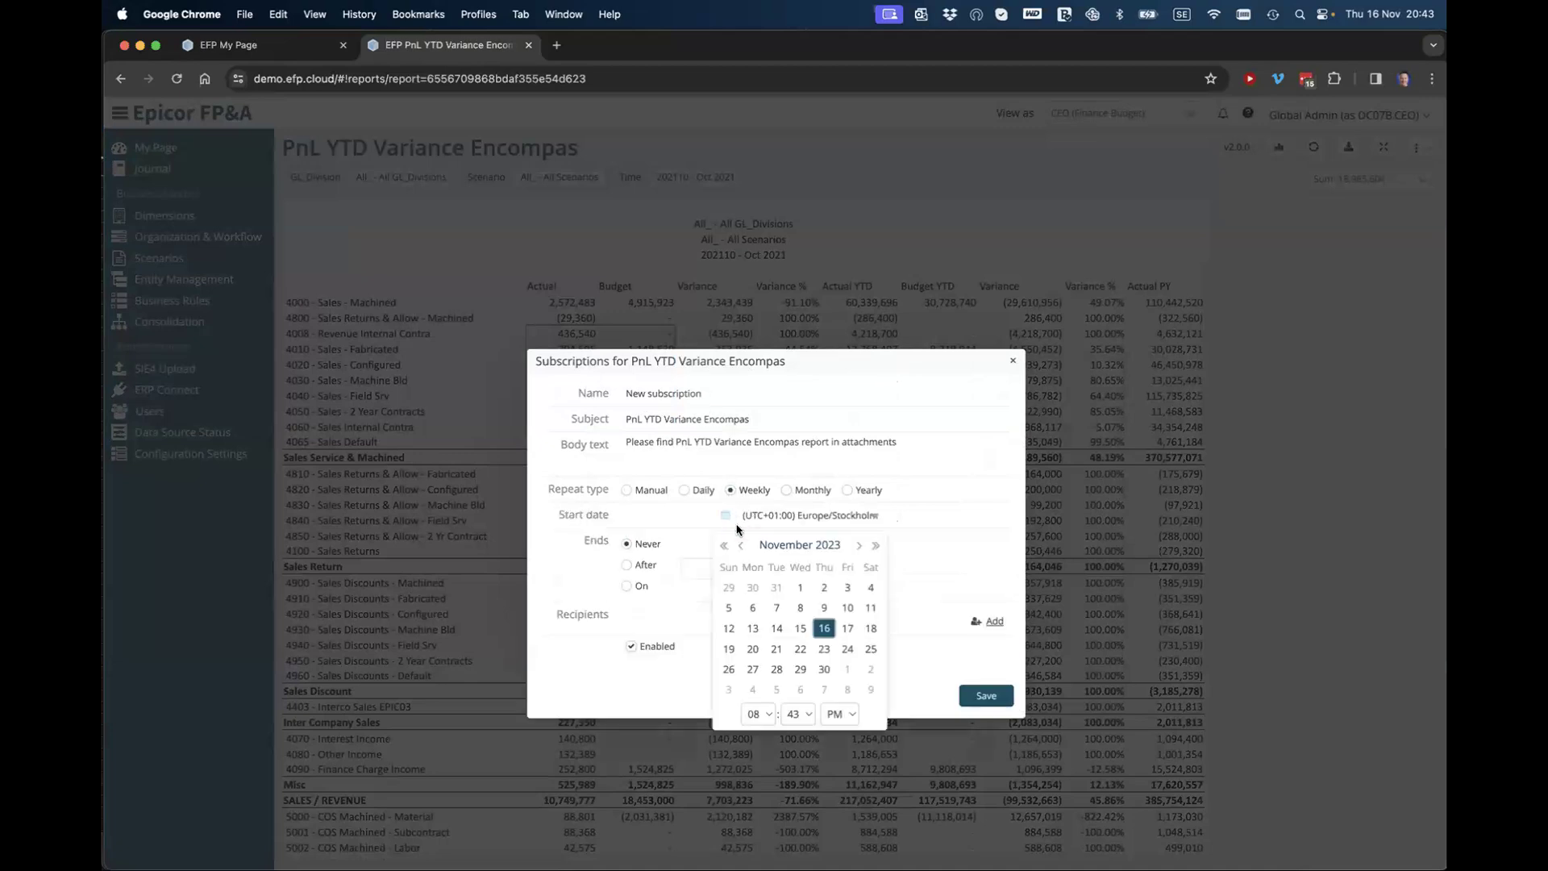
{"action": "left_click", "coordinate": [825, 629]}
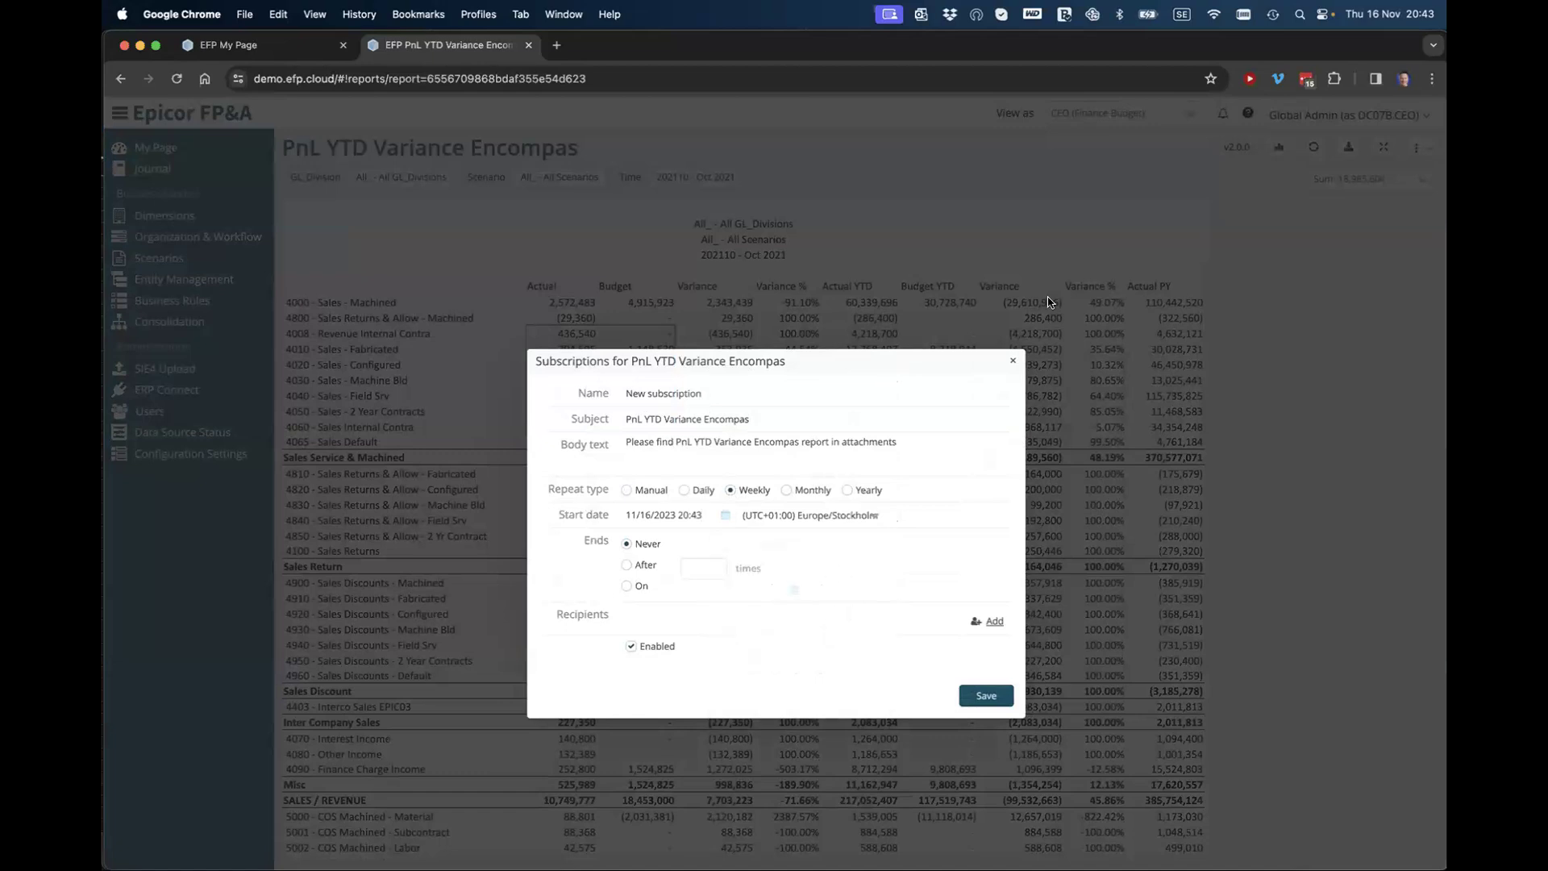
{"action": "left_click", "coordinate": [1119, 213]}
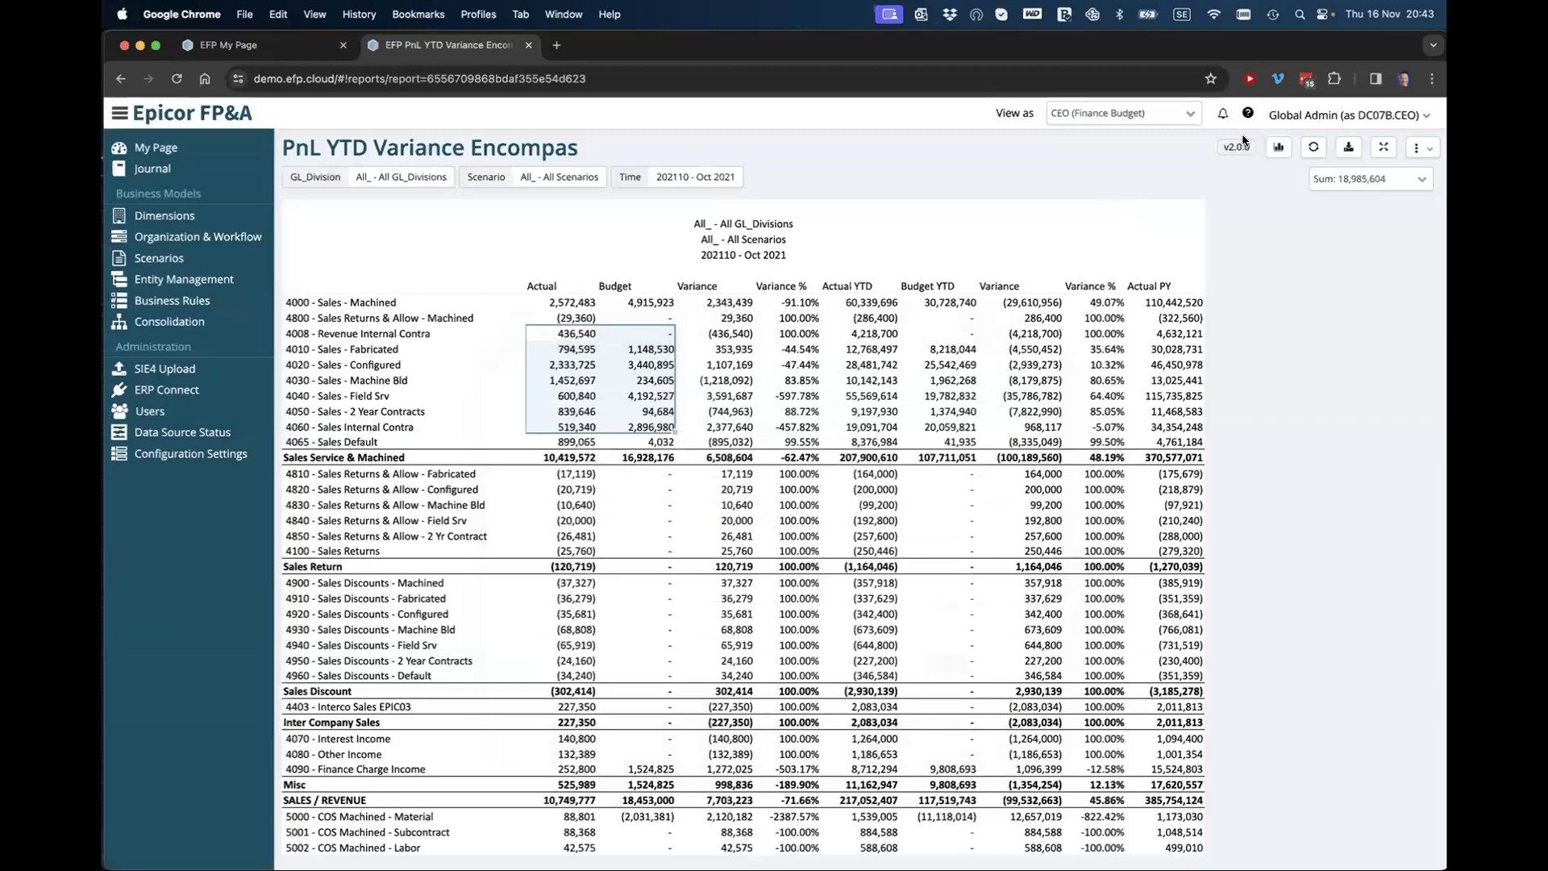
- Open the report's design settings and set the Scenario dimension member to ACTUAL
{"action": "left_click", "coordinate": [1427, 152]}
{"action": "left_click", "coordinate": [1365, 174]}
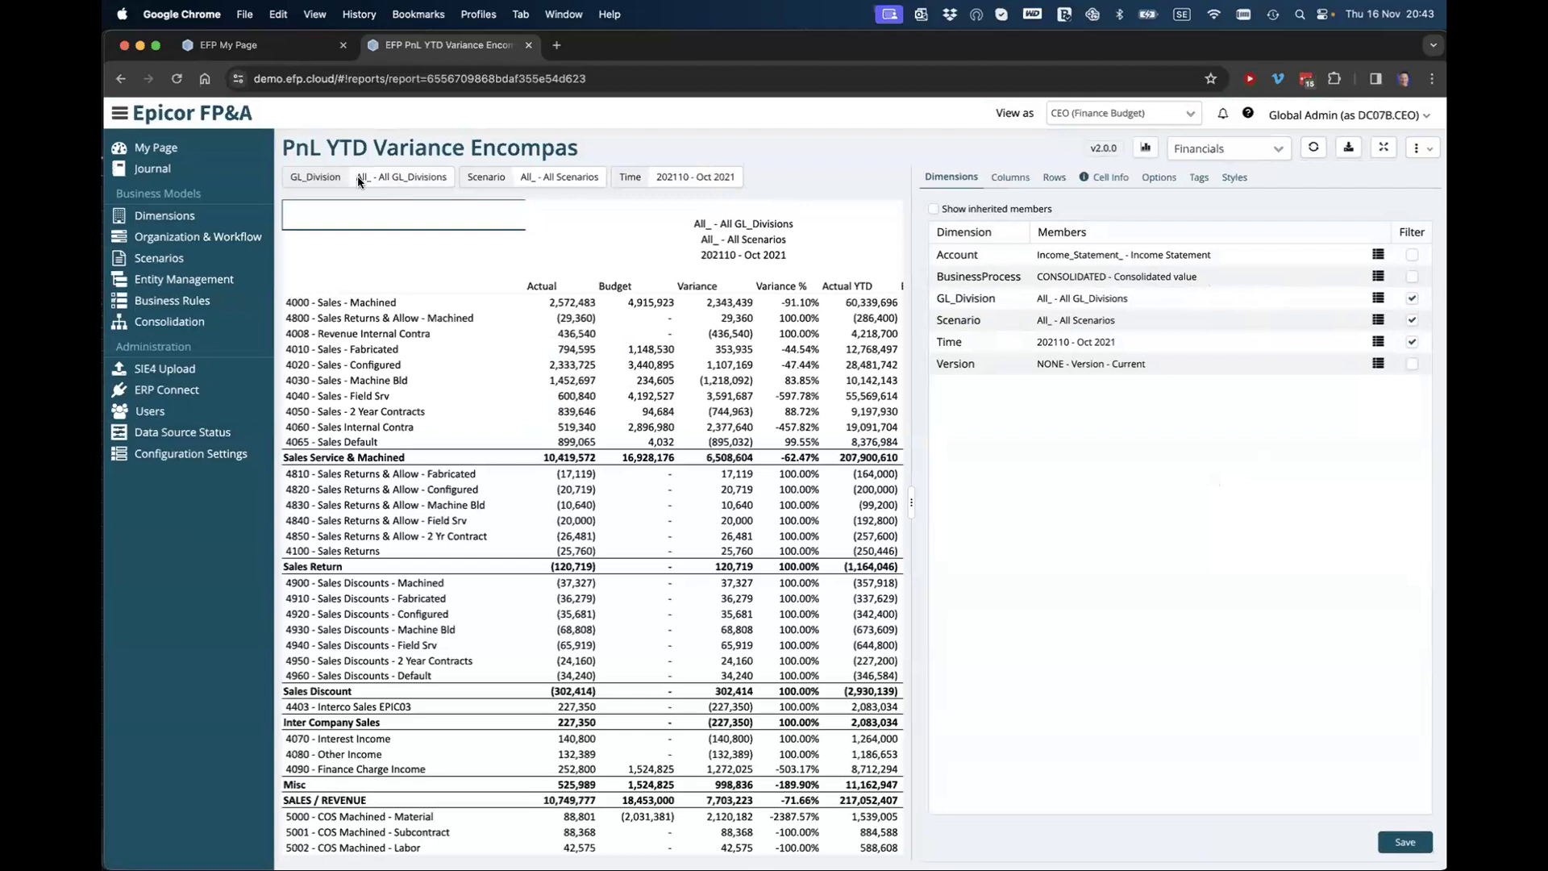
{"action": "left_click", "coordinate": [1378, 319]}
{"action": "left_click", "coordinate": [714, 422]}
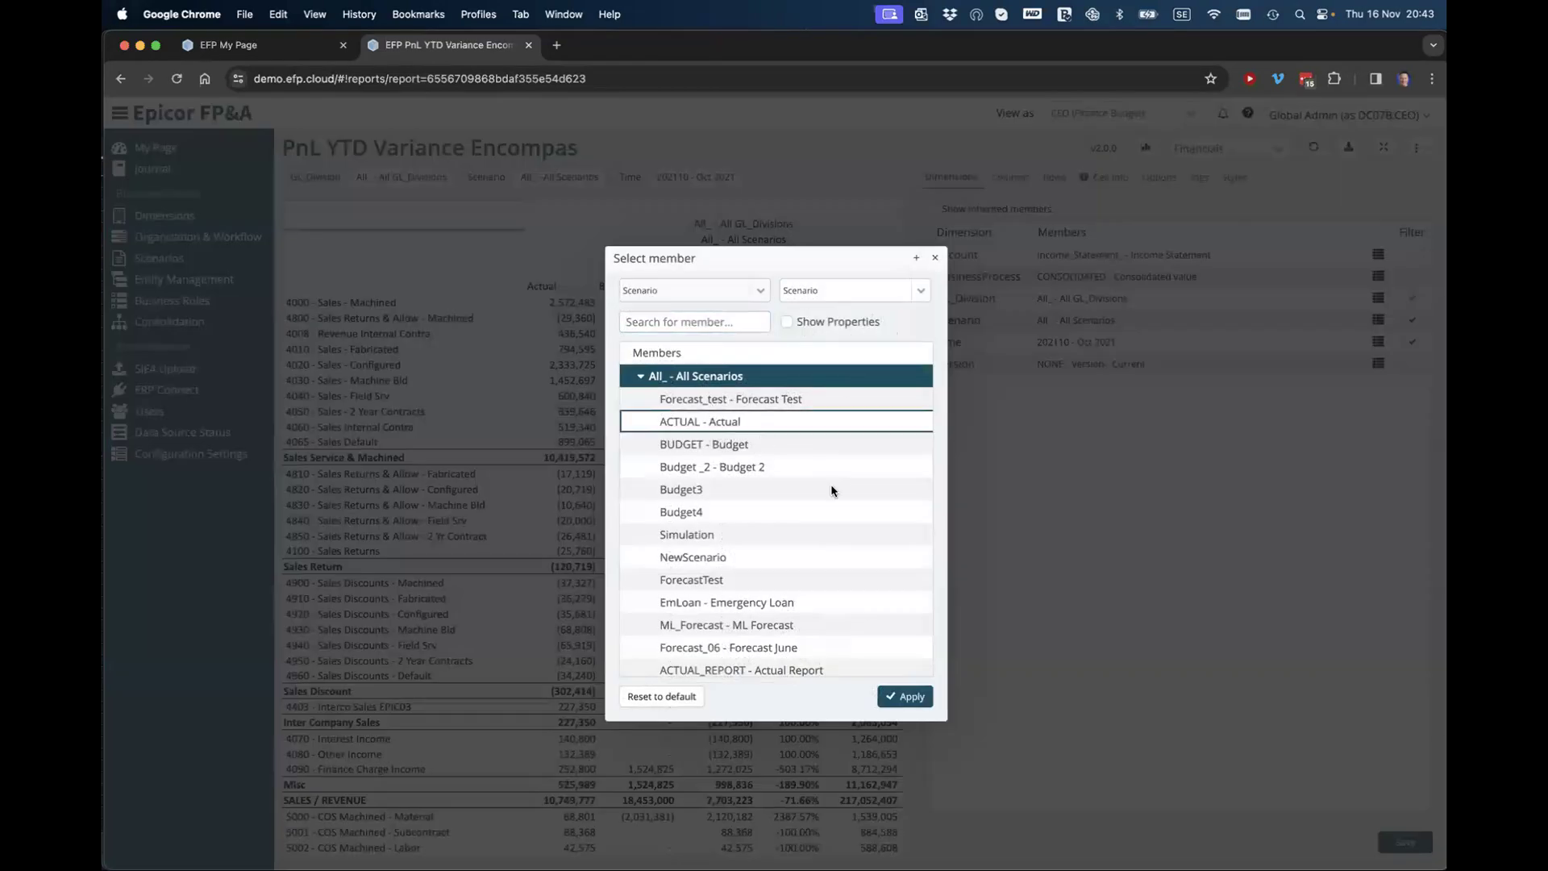
{"action": "left_click", "coordinate": [905, 696]}
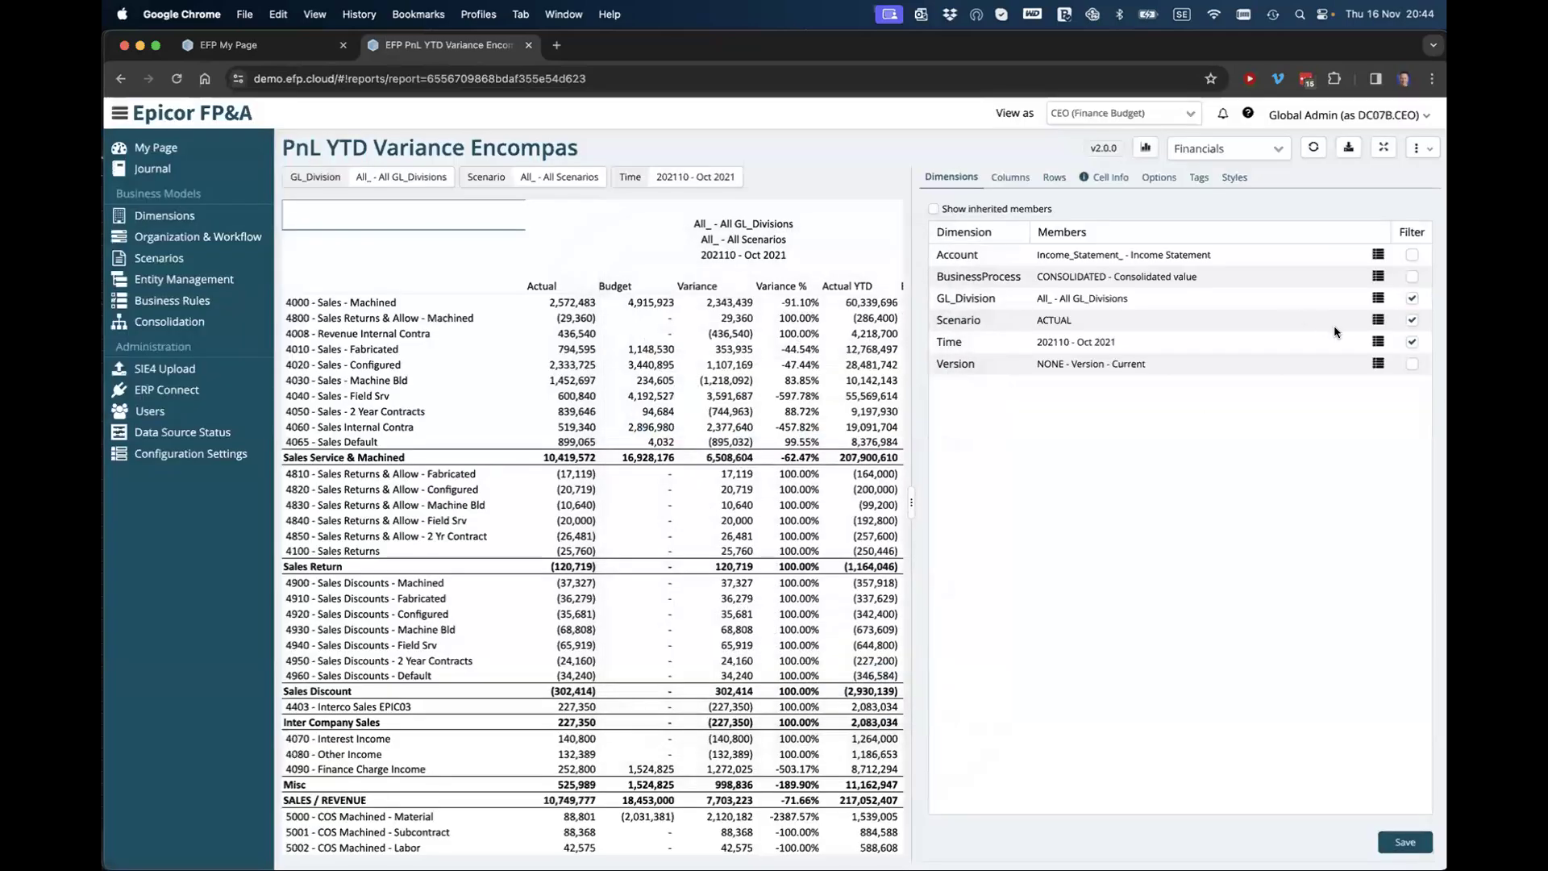
- Show inherited dimension members, enable Entity and GL_Department as report filters, and save the report
{"action": "left_click", "coordinate": [932, 208]}
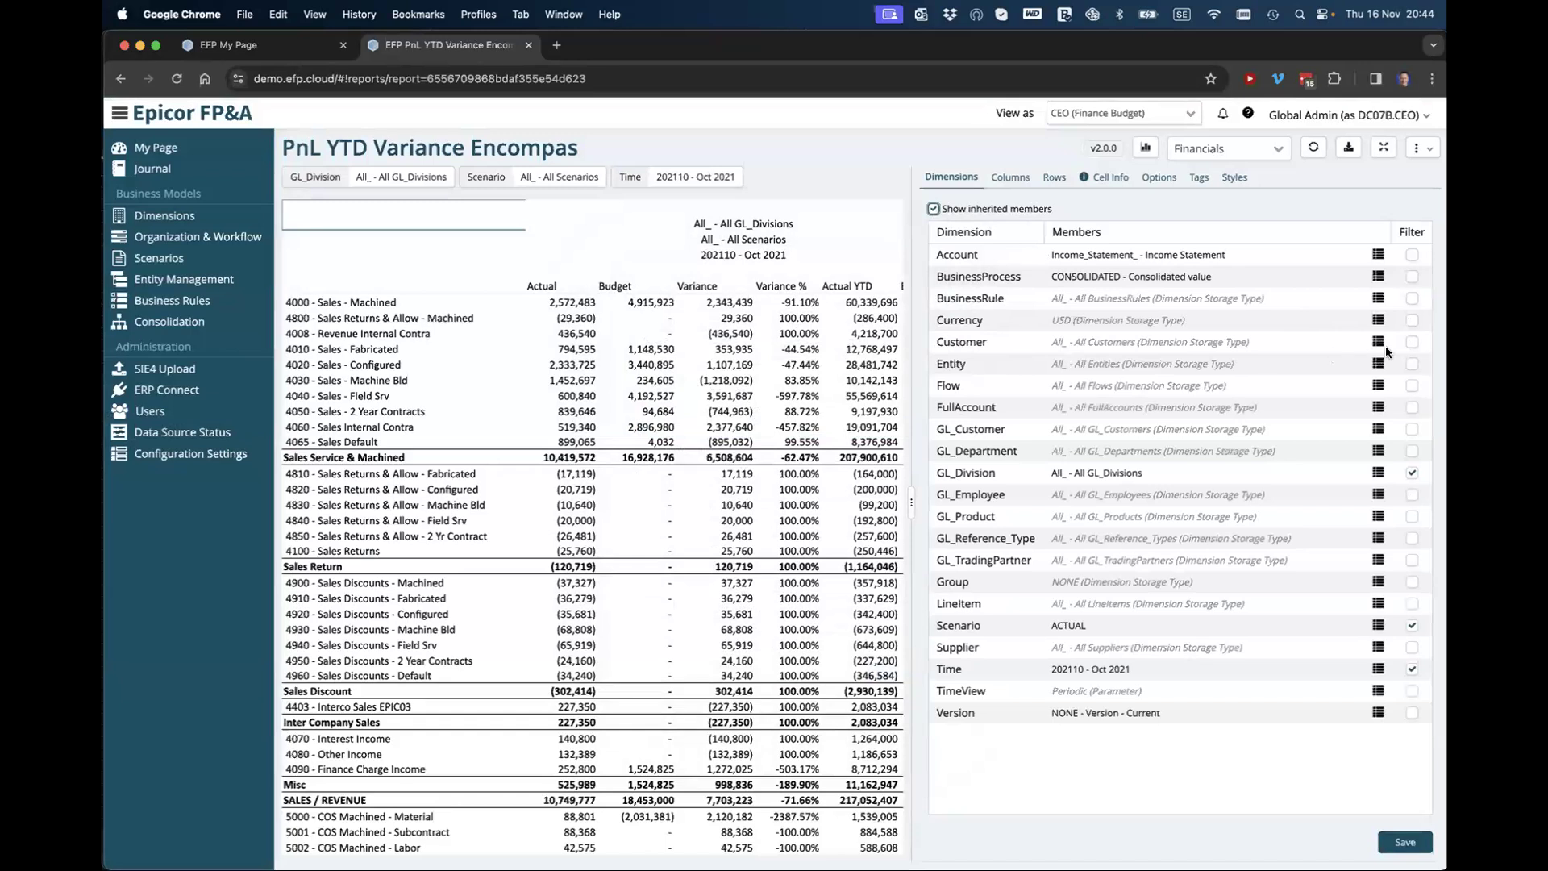
{"action": "left_click", "coordinate": [1410, 363]}
{"action": "left_click", "coordinate": [1411, 452]}
{"action": "left_click", "coordinate": [1405, 841]}
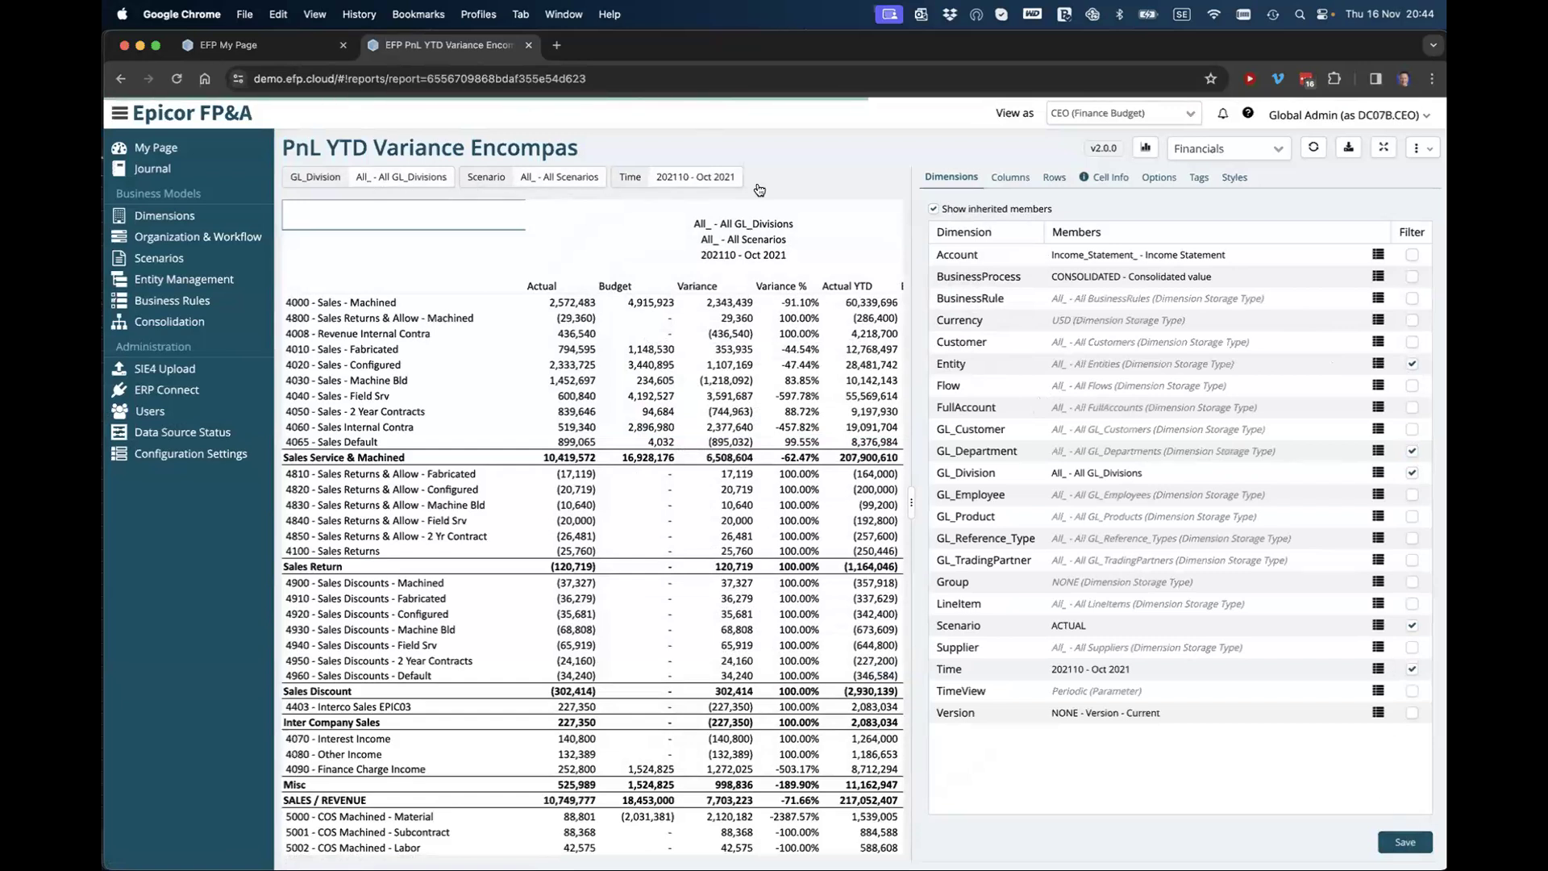
- Look through the report's column definitions and highlight the Actual PY column in the report
{"action": "left_click", "coordinate": [1009, 178]}
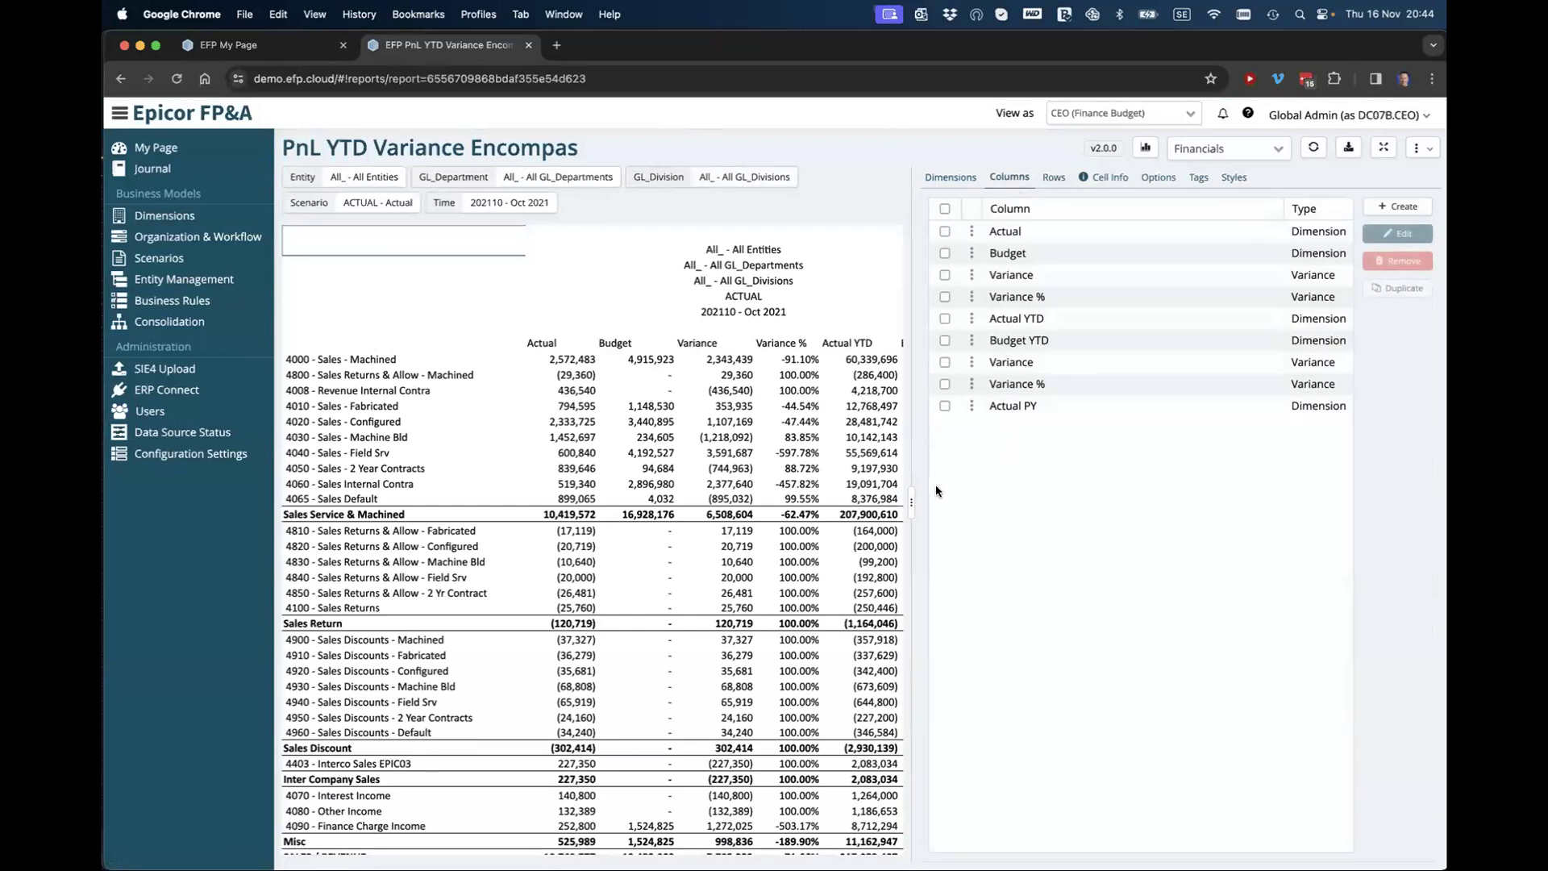
{"action": "mouse_move", "coordinate": [911, 494]}
{"action": "left_mouse_down"}
{"action": "mouse_move", "coordinate": [1025, 495]}
{"action": "mouse_move", "coordinate": [910, 498]}
{"action": "left_mouse_up"}
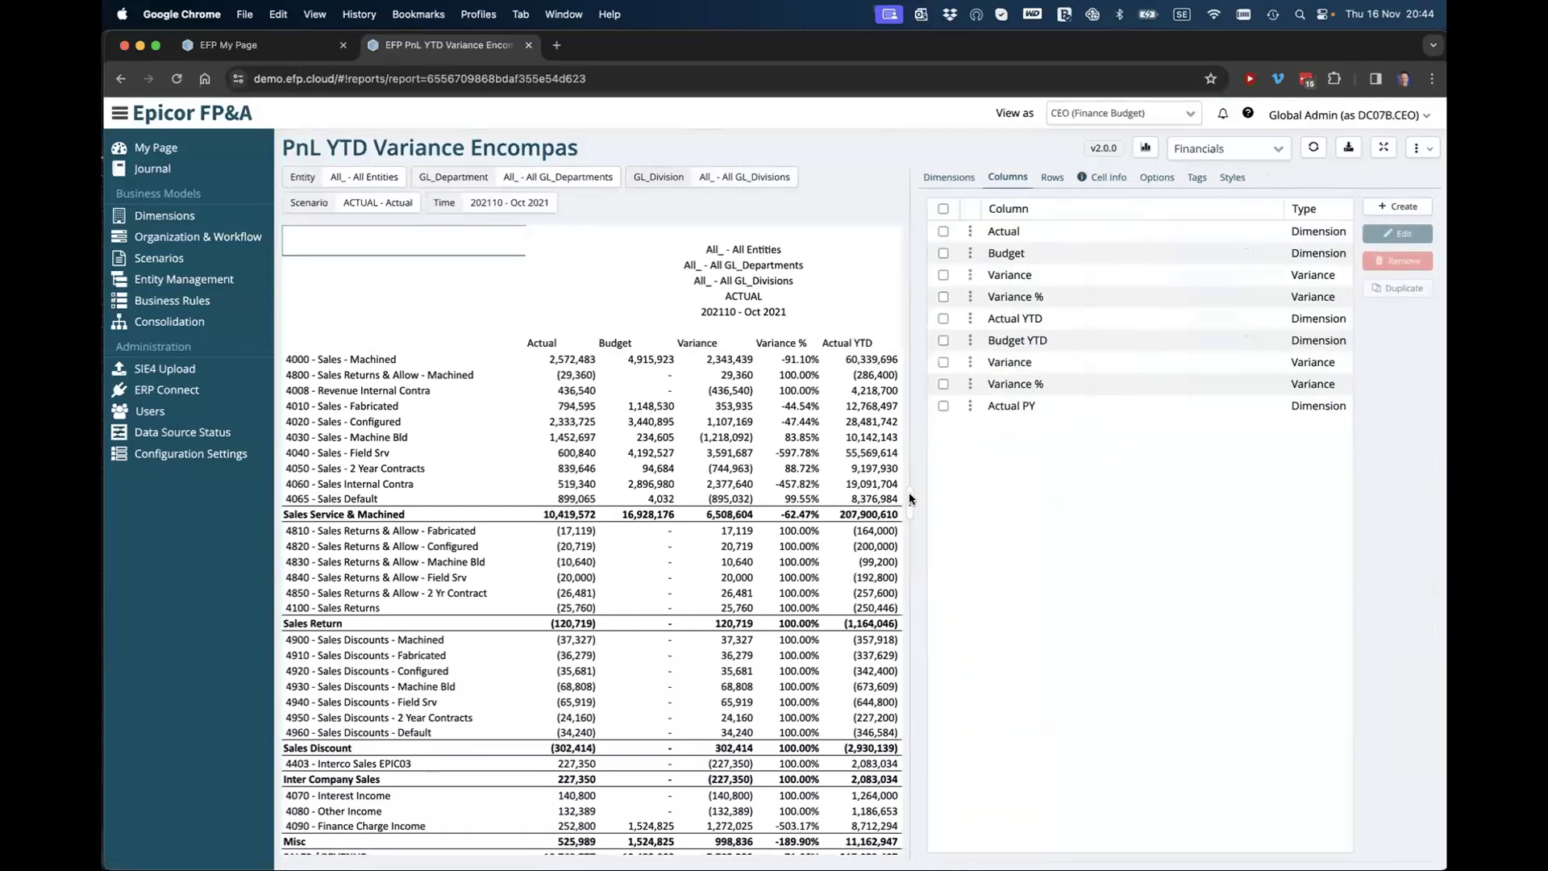
{"action": "left_click", "coordinate": [1012, 410]}
{"action": "left_click", "coordinate": [1011, 411]}
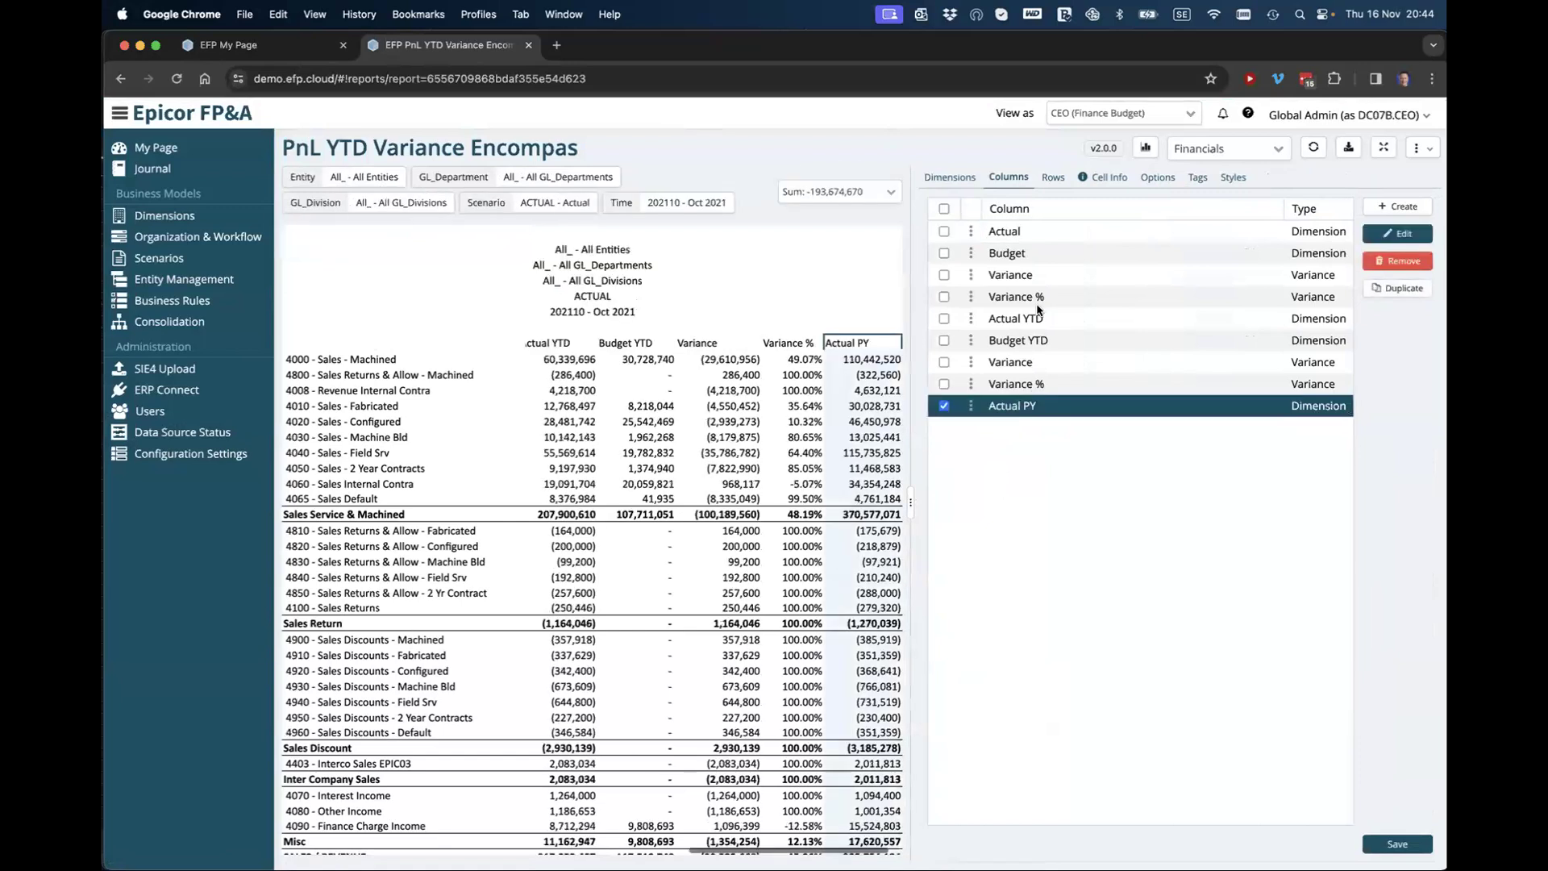
{"action": "mouse_move", "coordinate": [1007, 412]}
{"action": "left_mouse_down"}
{"action": "mouse_move", "coordinate": [1023, 228]}
{"action": "mouse_move", "coordinate": [1038, 410]}
{"action": "left_mouse_up"}
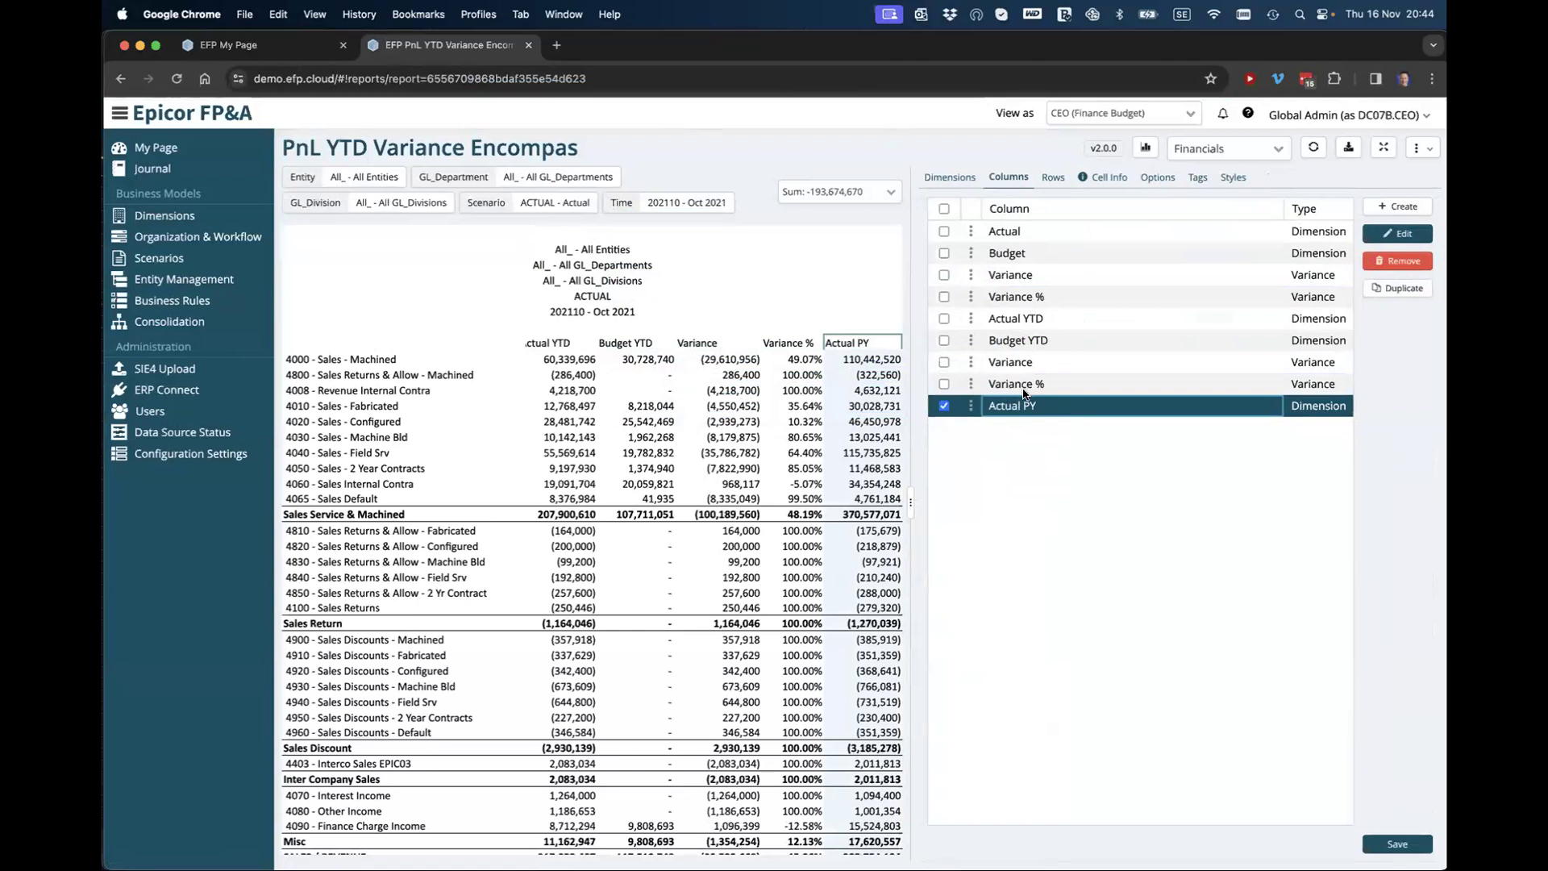
- Turn off Show details for the Account row expansion and save the report
{"action": "left_click", "coordinate": [1053, 179]}
{"action": "left_click", "coordinate": [1022, 292]}
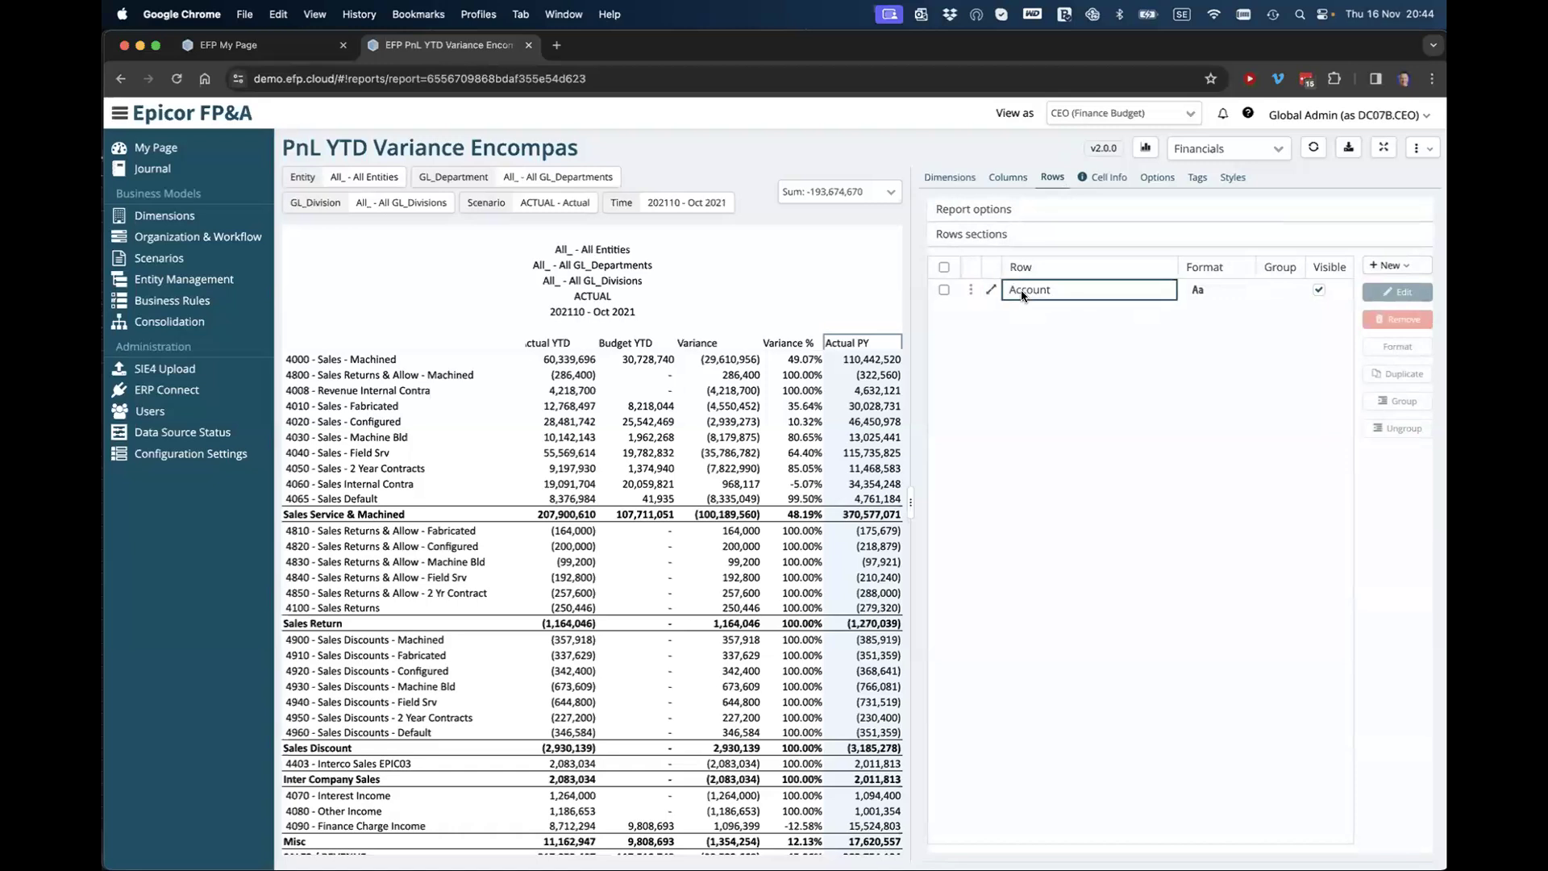
{"action": "scroll", "coordinate": [741, 524], "scroll_direction": "up", "scroll_amount": 5}
{"action": "scroll", "coordinate": [741, 522], "scroll_direction": "up", "scroll_amount": 10}
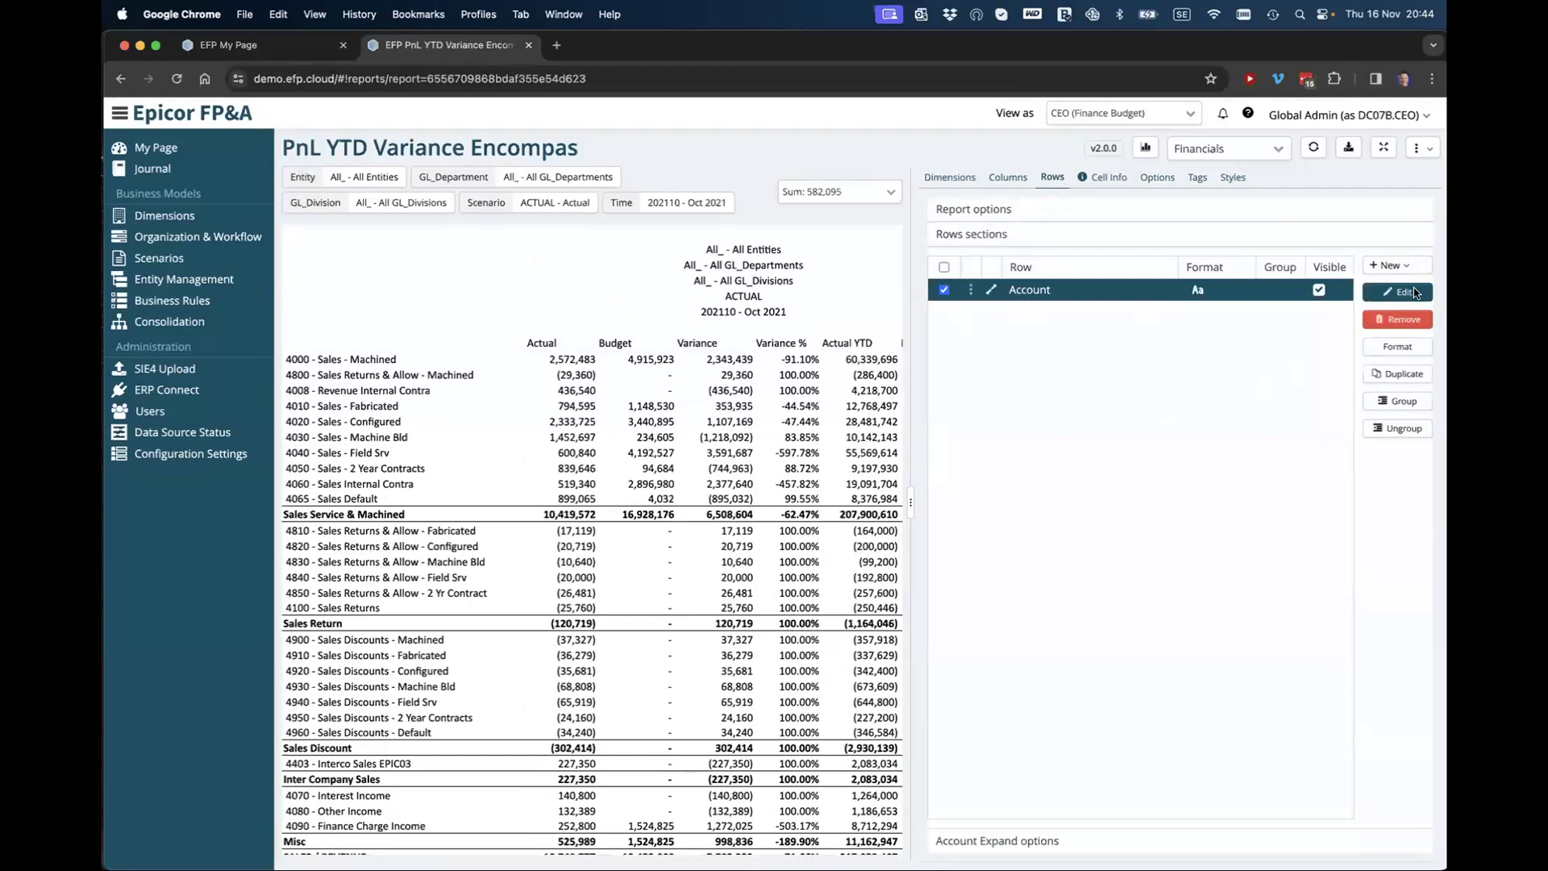
{"action": "left_click", "coordinate": [1399, 292]}
{"action": "left_click", "coordinate": [507, 353]}
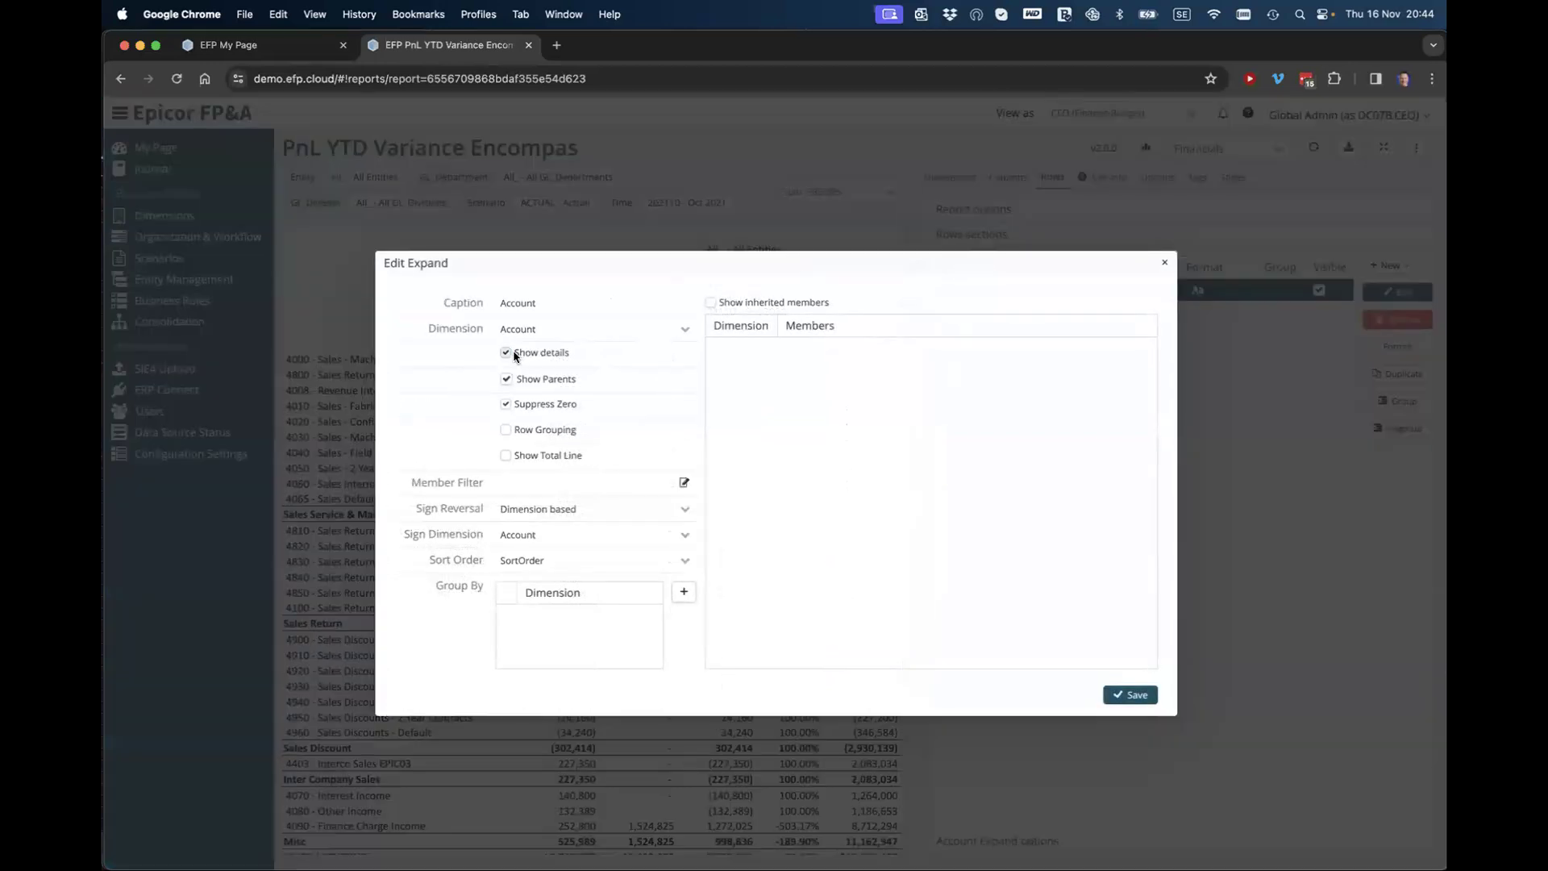
{"action": "left_click", "coordinate": [1137, 695]}
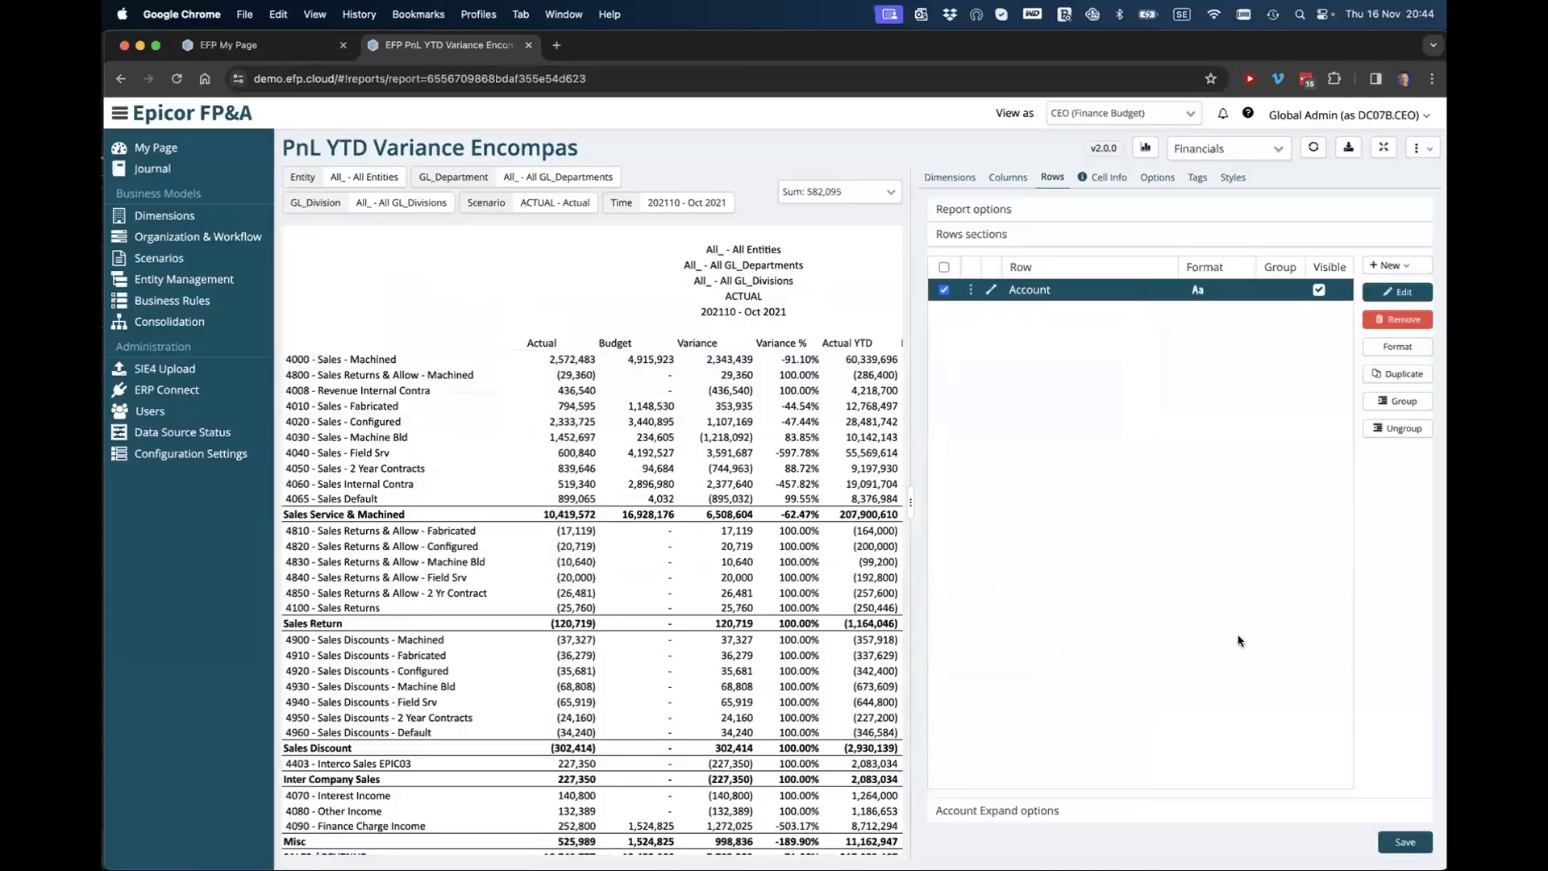
{"action": "left_click", "coordinate": [1412, 844]}
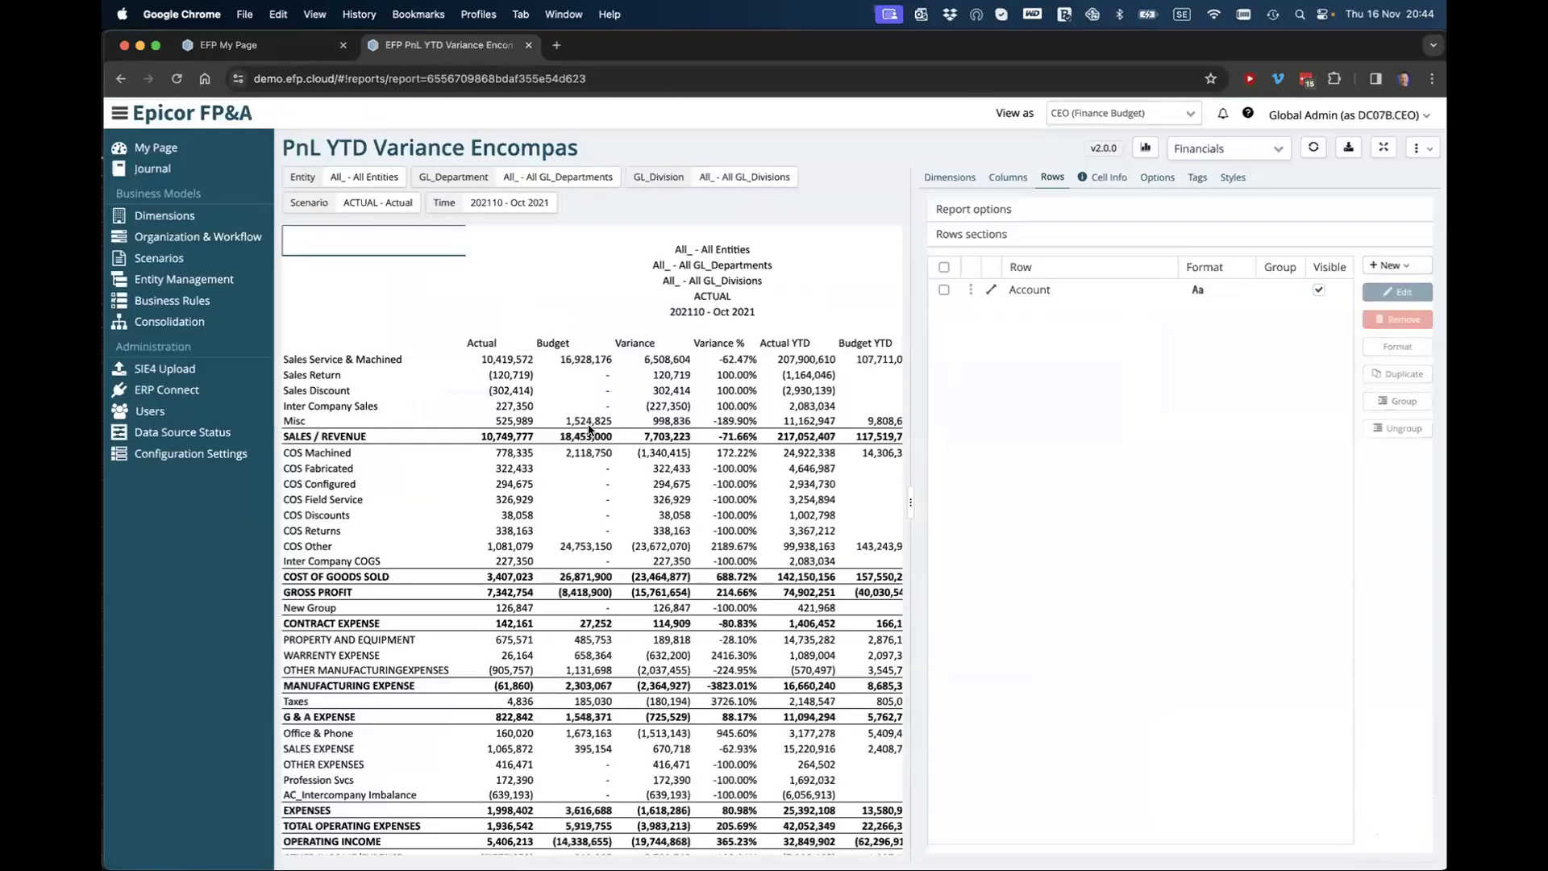
- Look through the summarised rows, remove the Account row from the report definition, and save
{"action": "scroll", "coordinate": [496, 642], "scroll_direction": "down", "scroll_amount": 3}
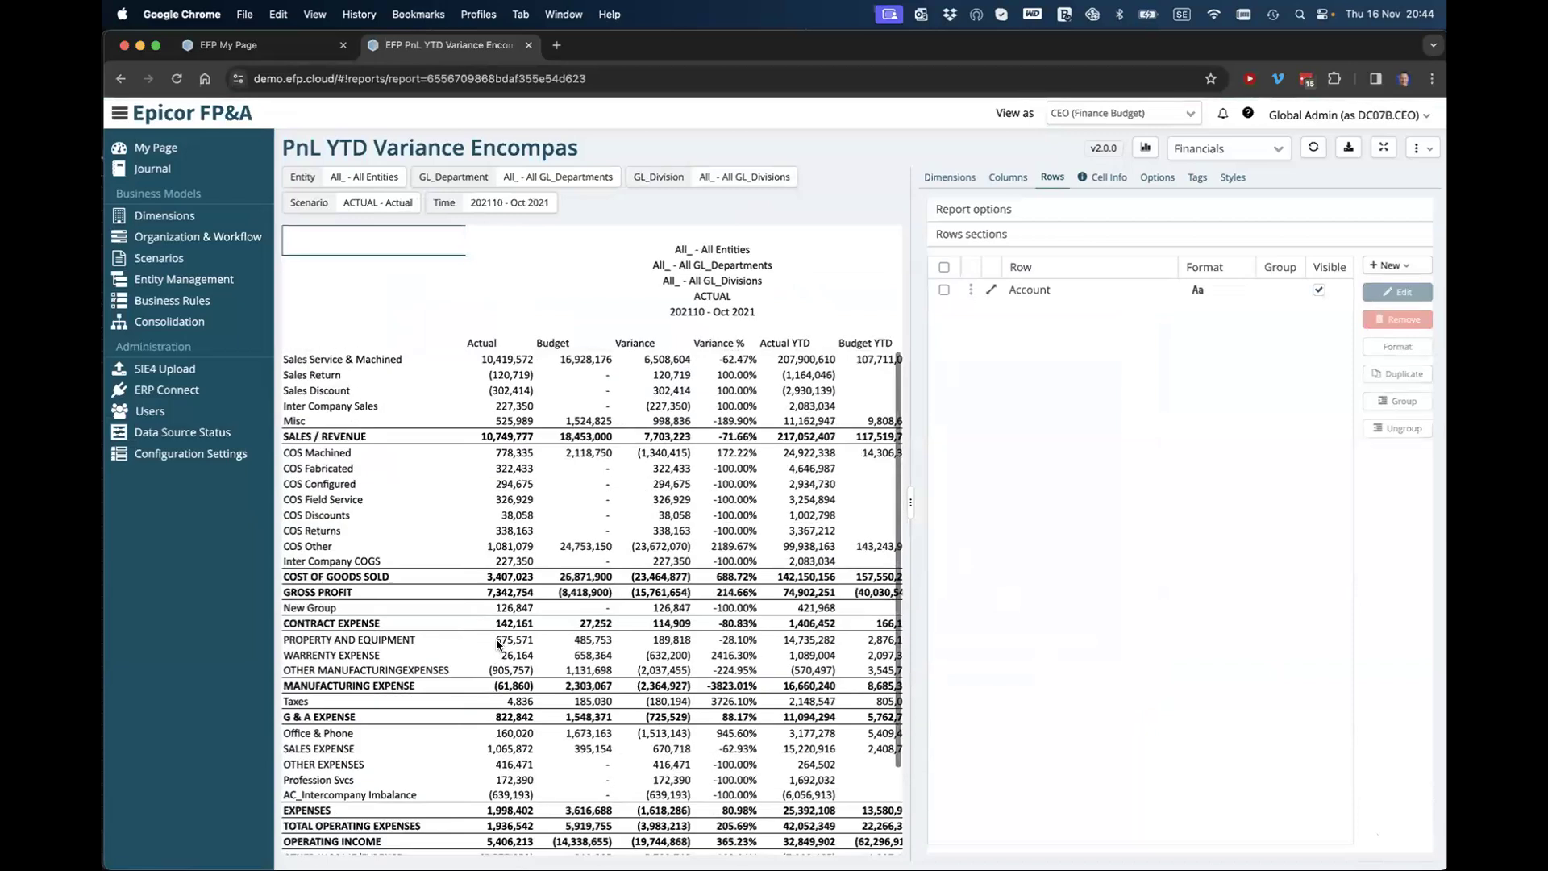
{"action": "scroll", "coordinate": [496, 643], "scroll_direction": "up", "scroll_amount": 3}
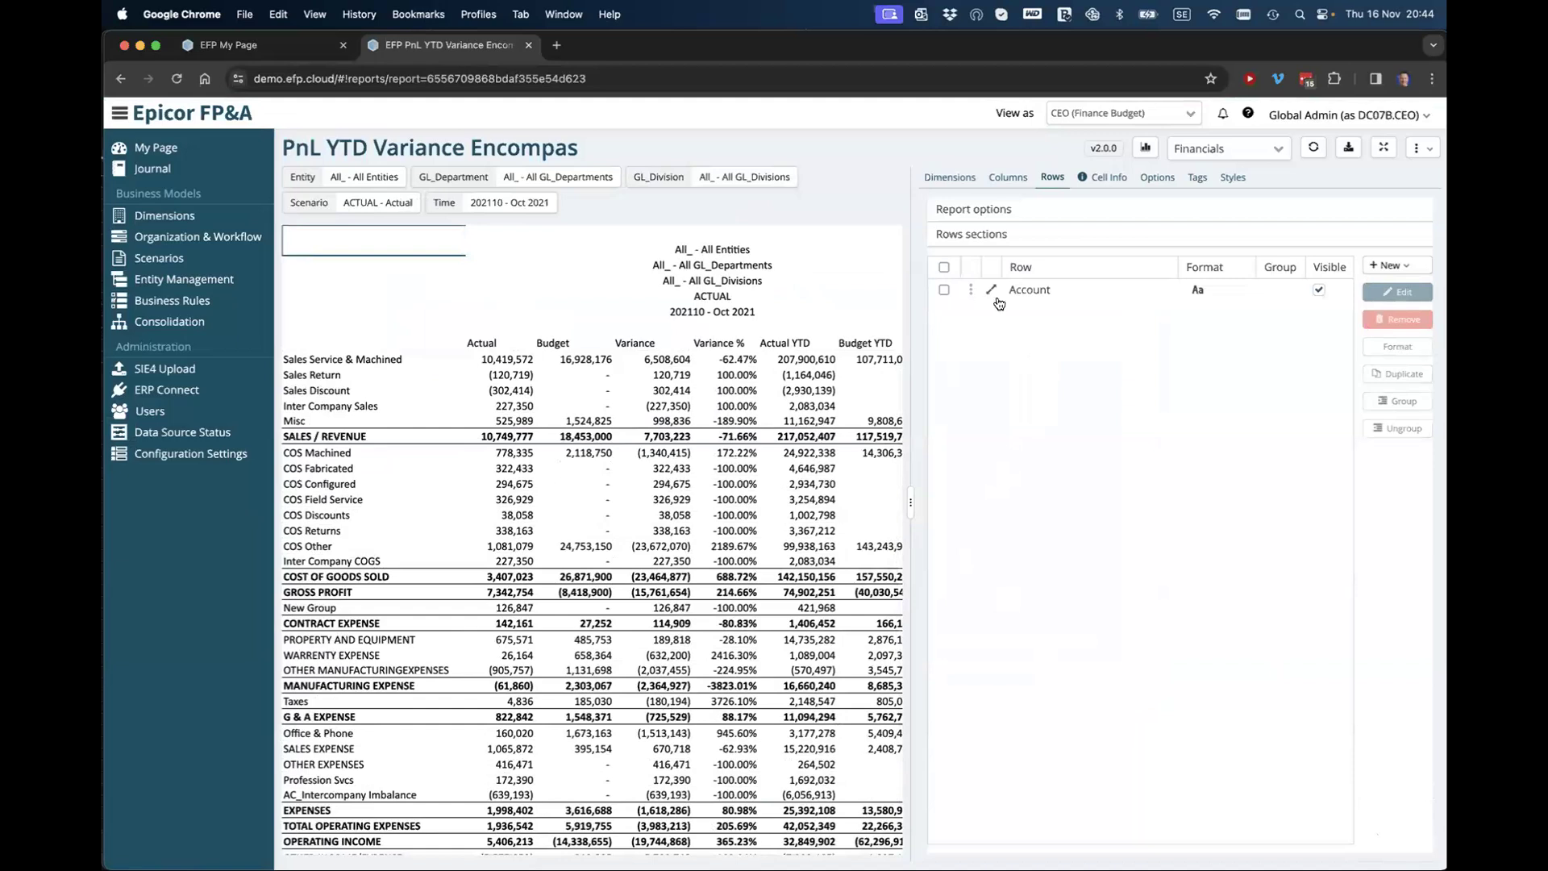
{"action": "left_click", "coordinate": [944, 289]}
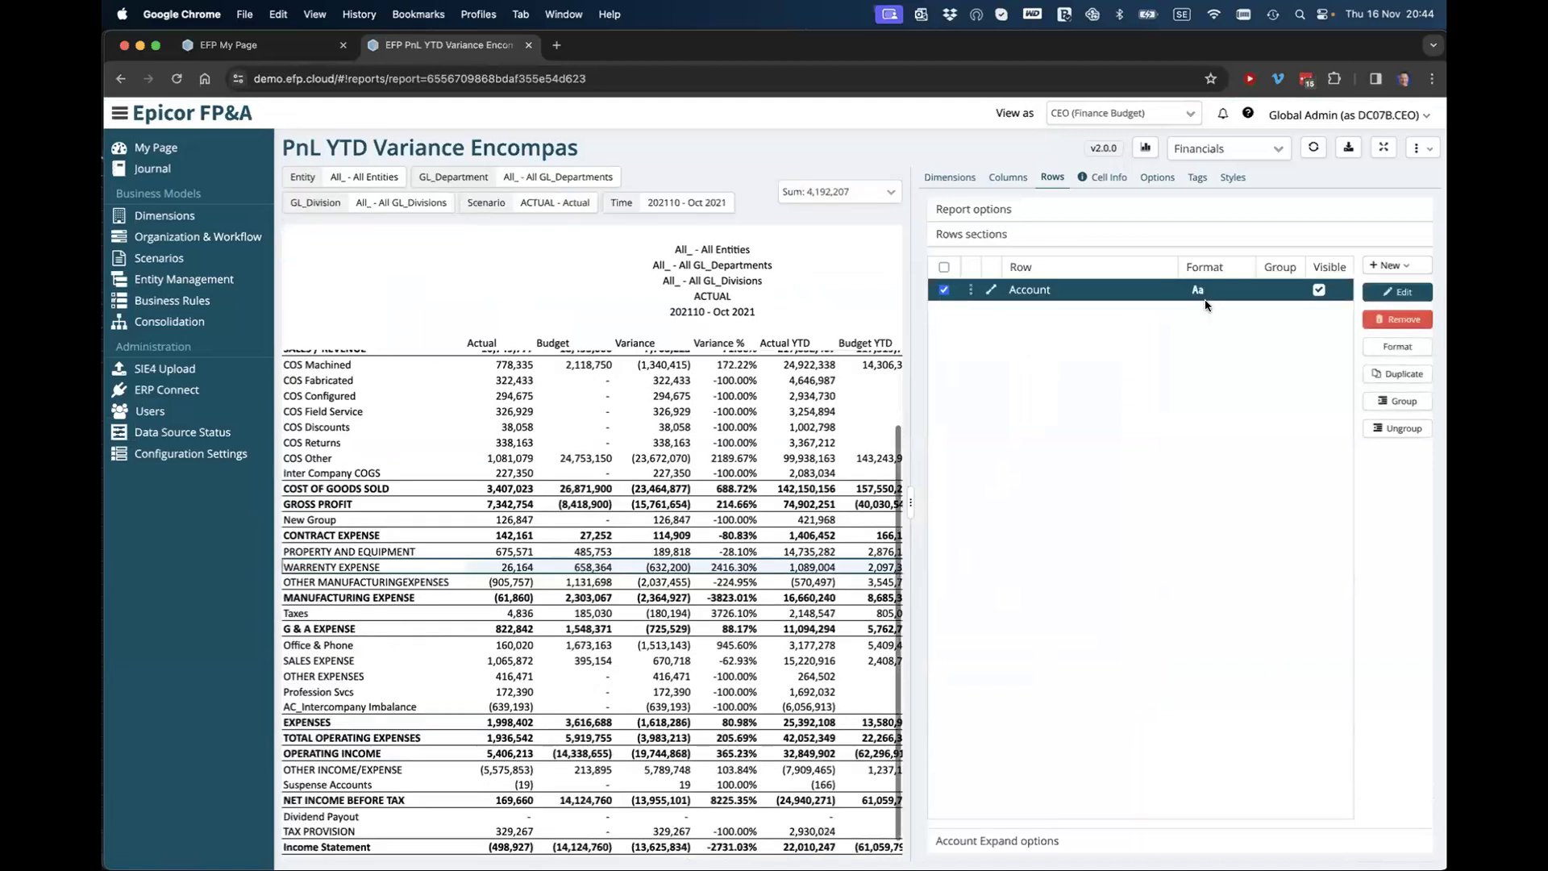
{"action": "left_click", "coordinate": [1411, 321]}
{"action": "left_click", "coordinate": [1403, 841]}
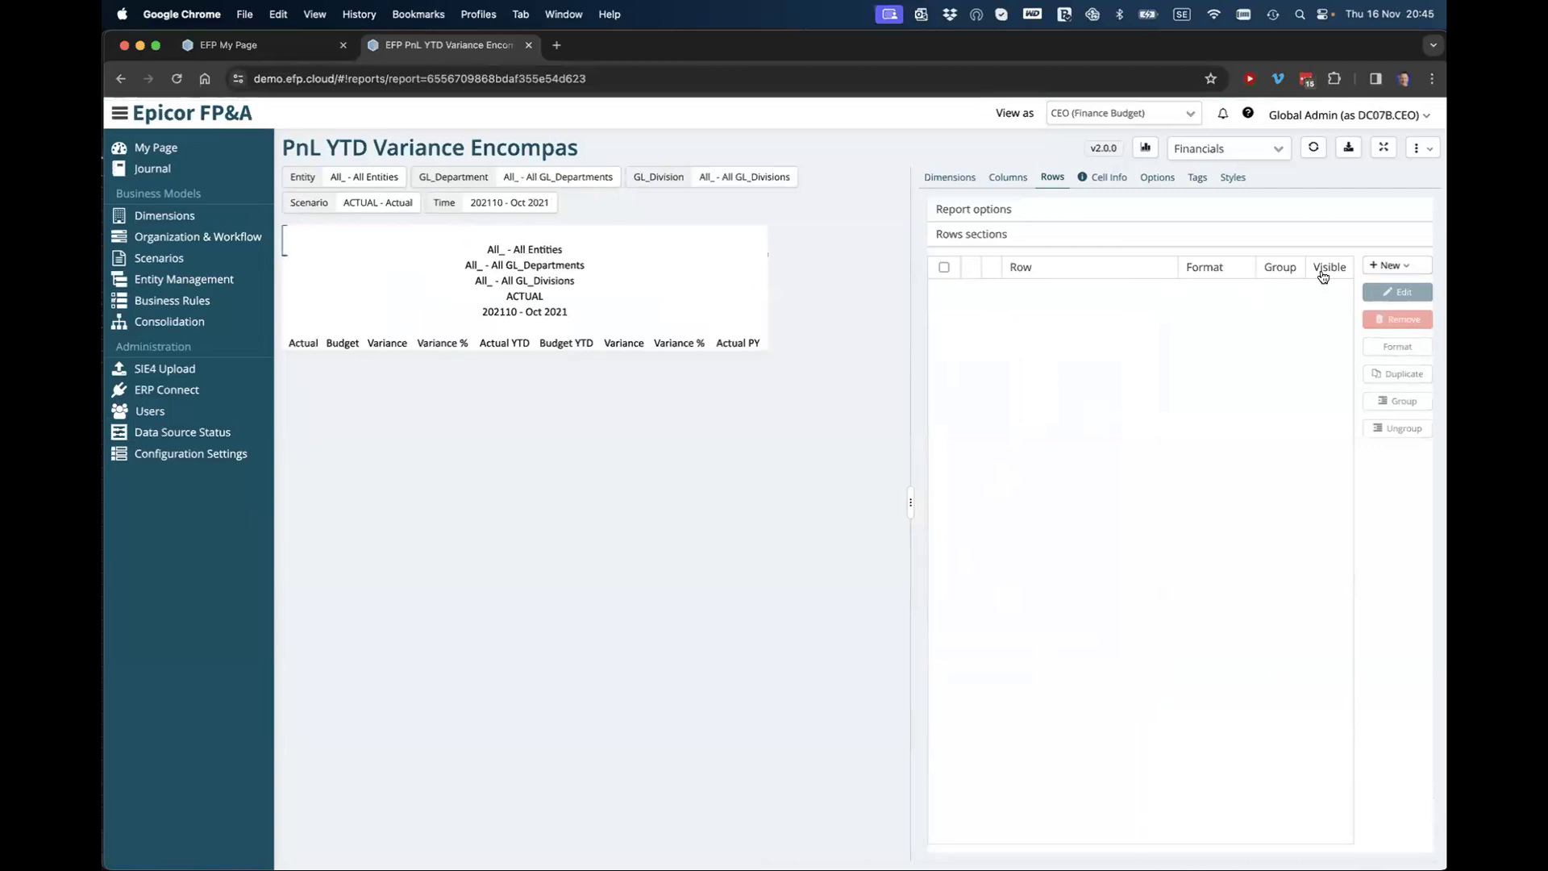
{"action": "left_click", "coordinate": [1377, 833]}
- Import row definitions from the existing Year Over Year P&L Overv... report
{"action": "left_click", "coordinate": [1403, 266]}
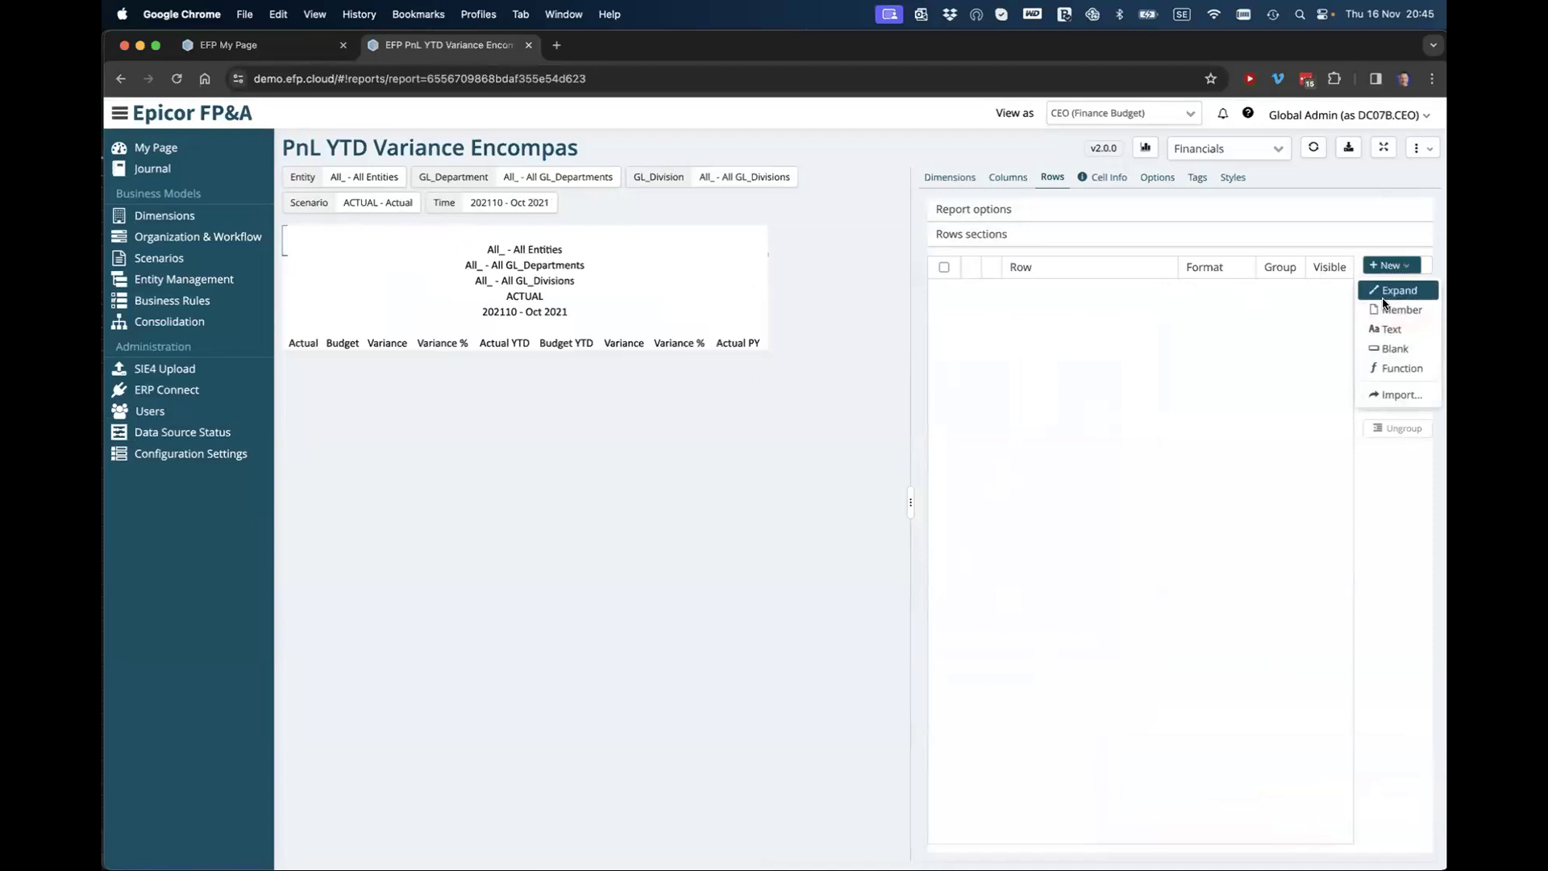
{"action": "left_click", "coordinate": [1406, 397]}
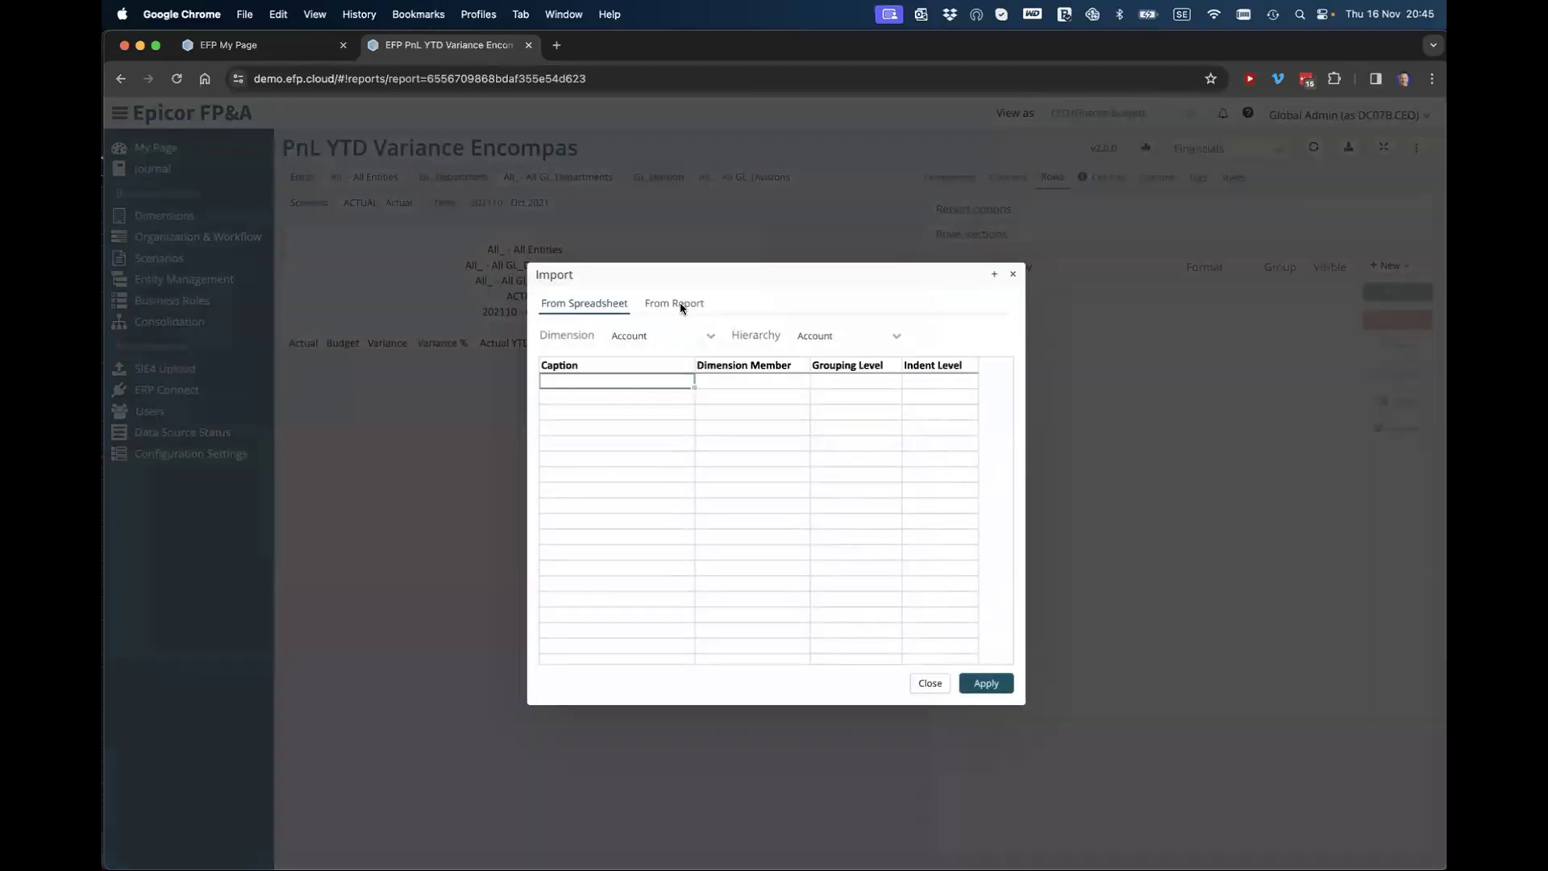
{"action": "left_click", "coordinate": [681, 306]}
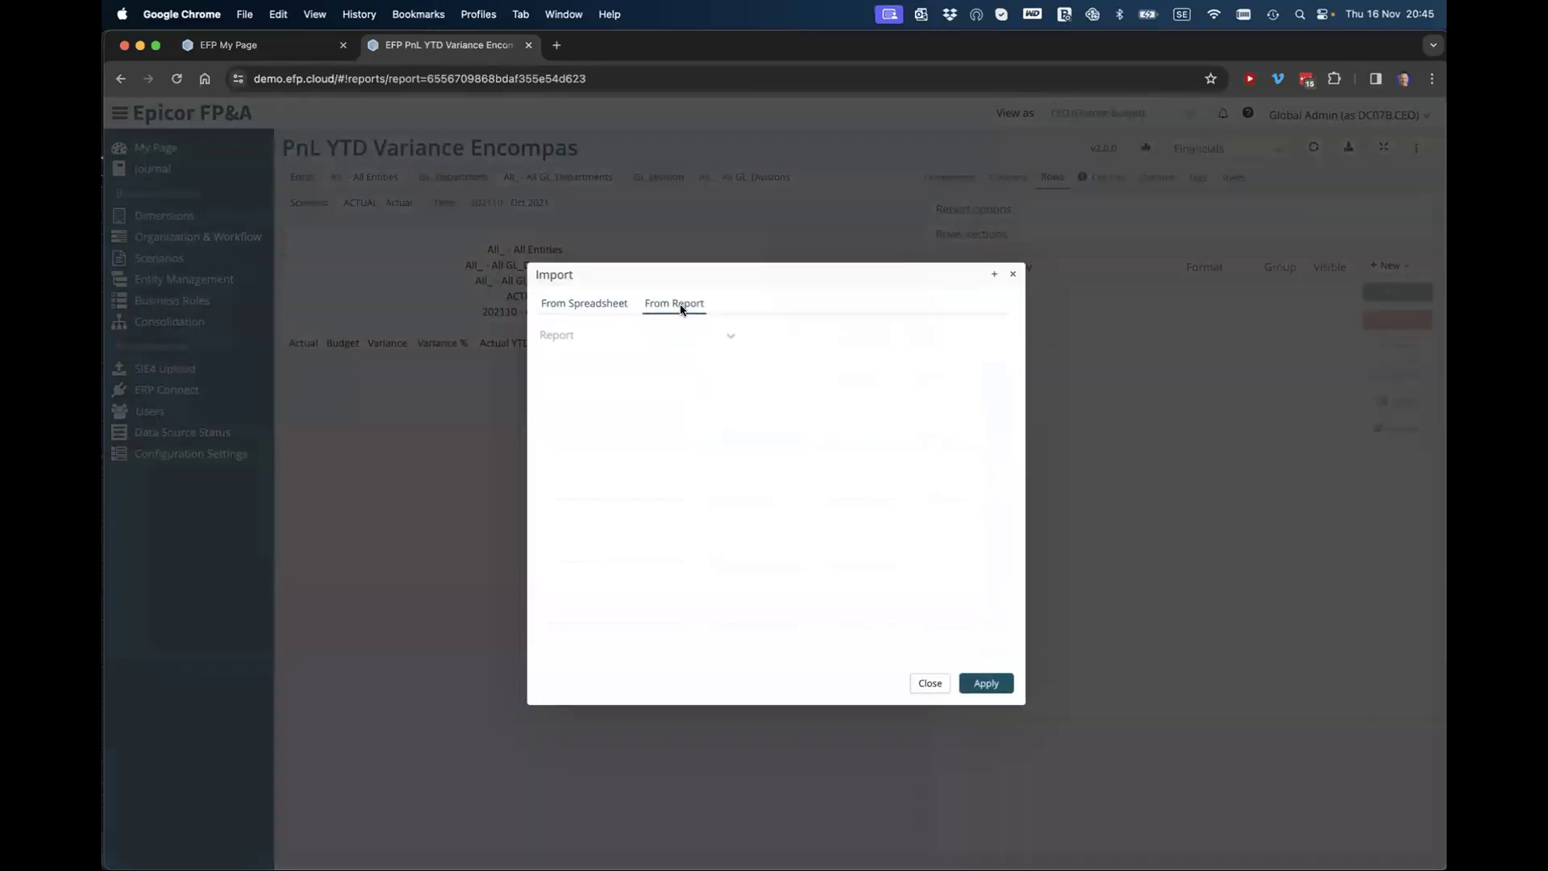
{"action": "left_click", "coordinate": [726, 336]}
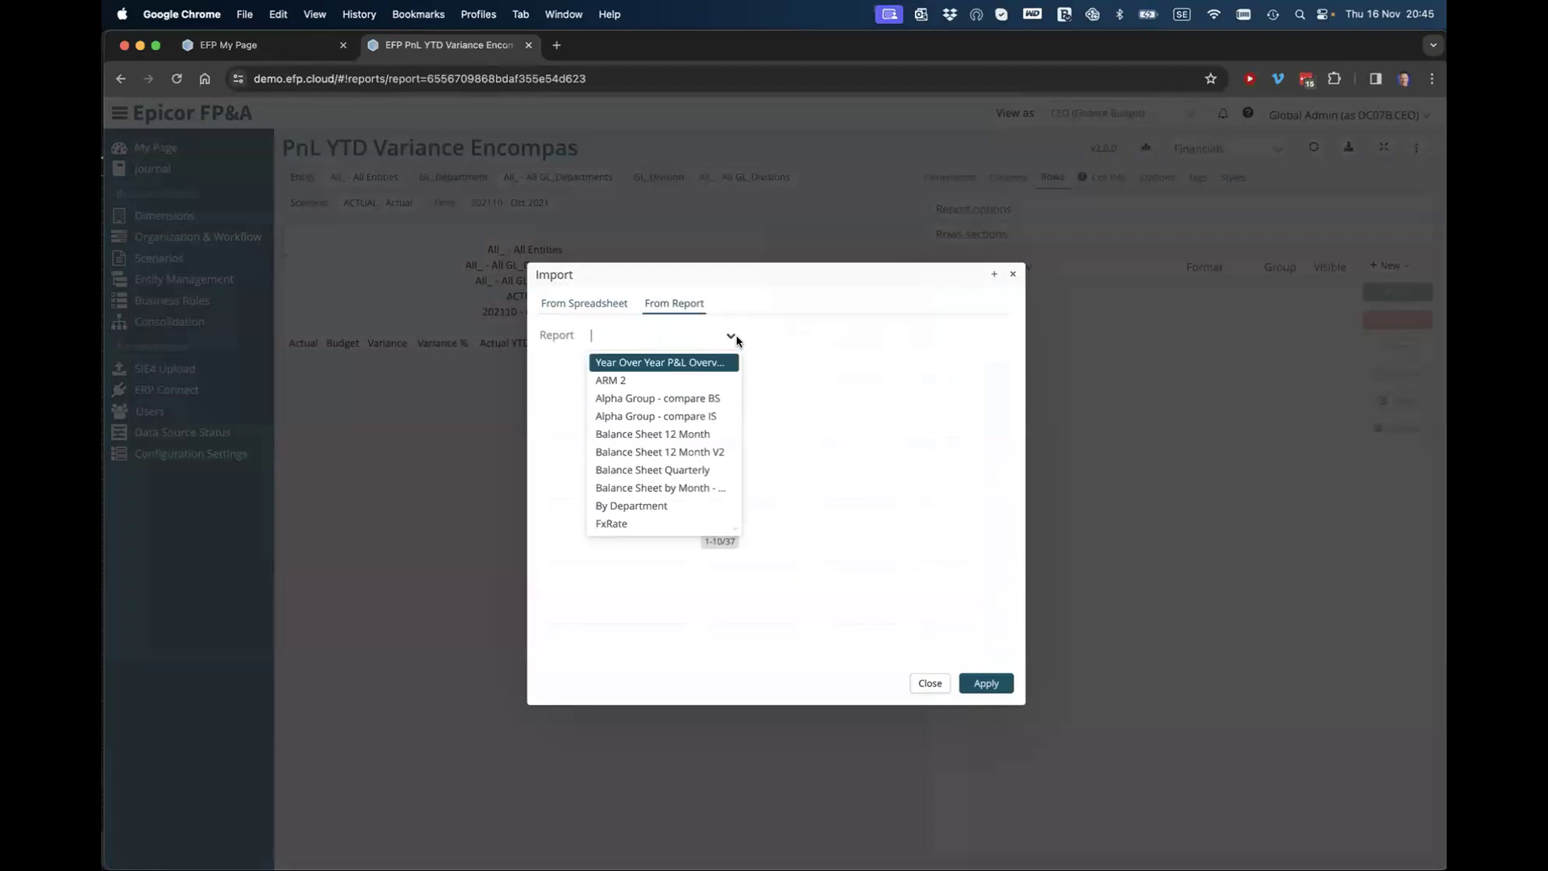
{"action": "left_click", "coordinate": [677, 362]}
{"action": "left_click", "coordinate": [987, 683]}
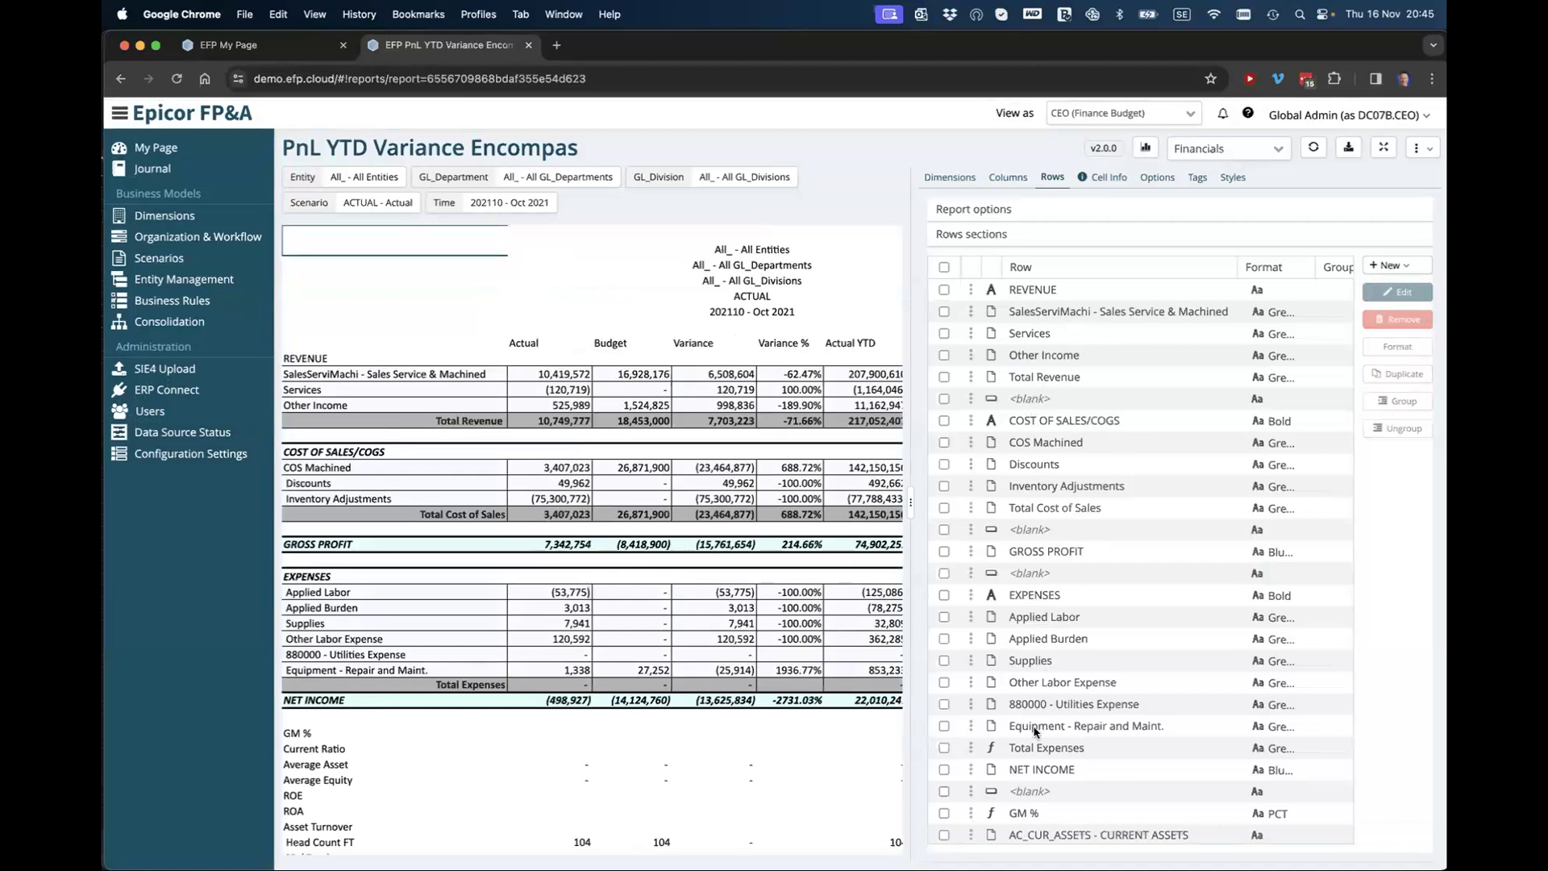
- Redefine the GM % row's DIV function as Total Revenue divided by GROSS PROFIT, and save the report
{"action": "left_click", "coordinate": [1038, 815]}
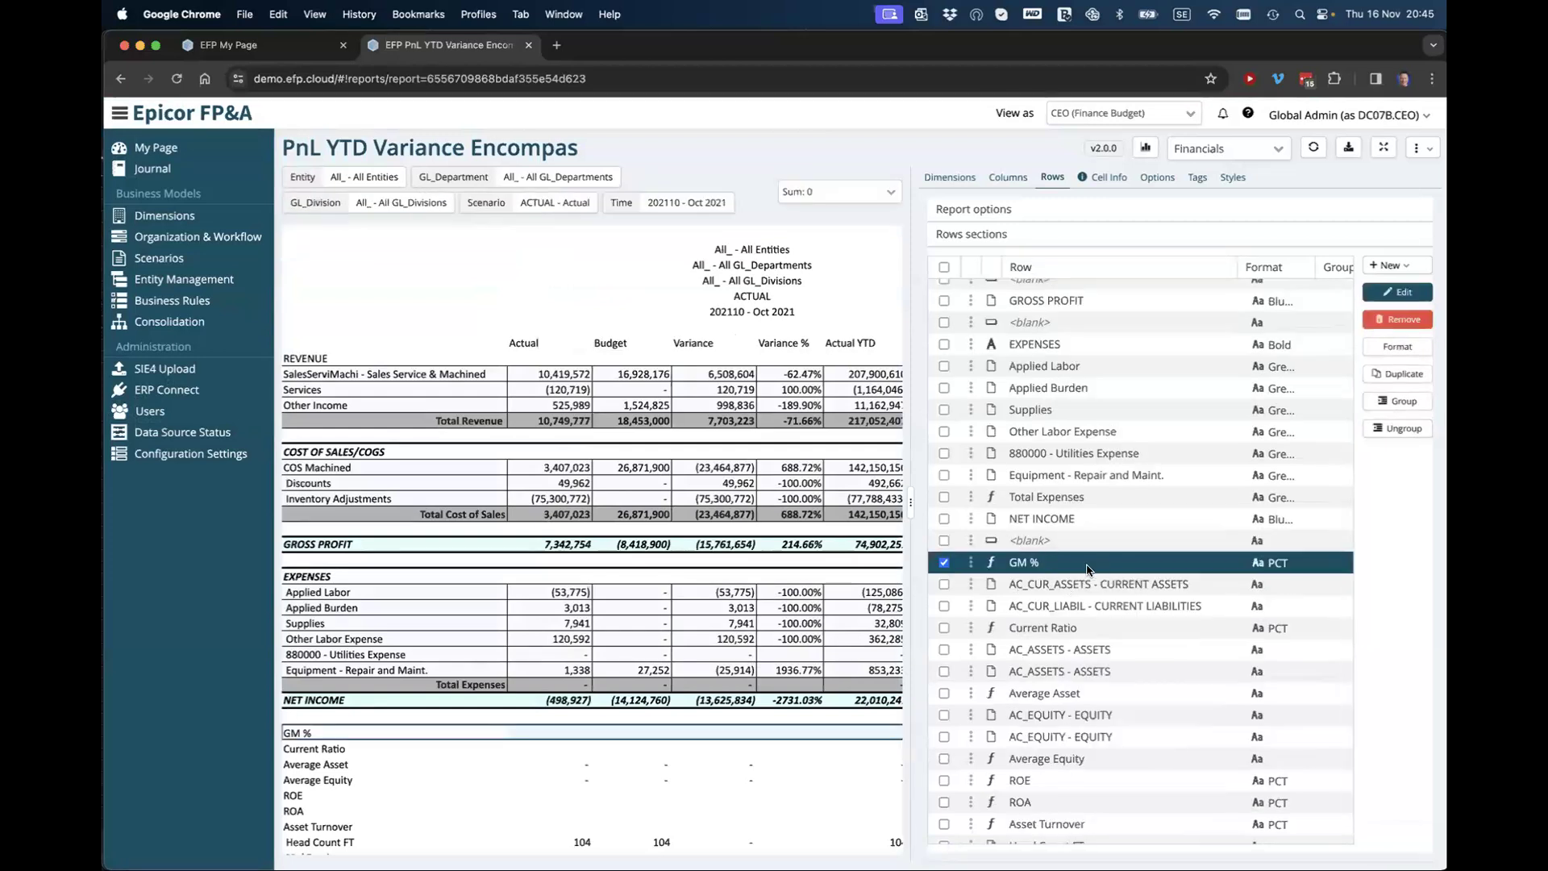
{"action": "left_click", "coordinate": [1403, 292]}
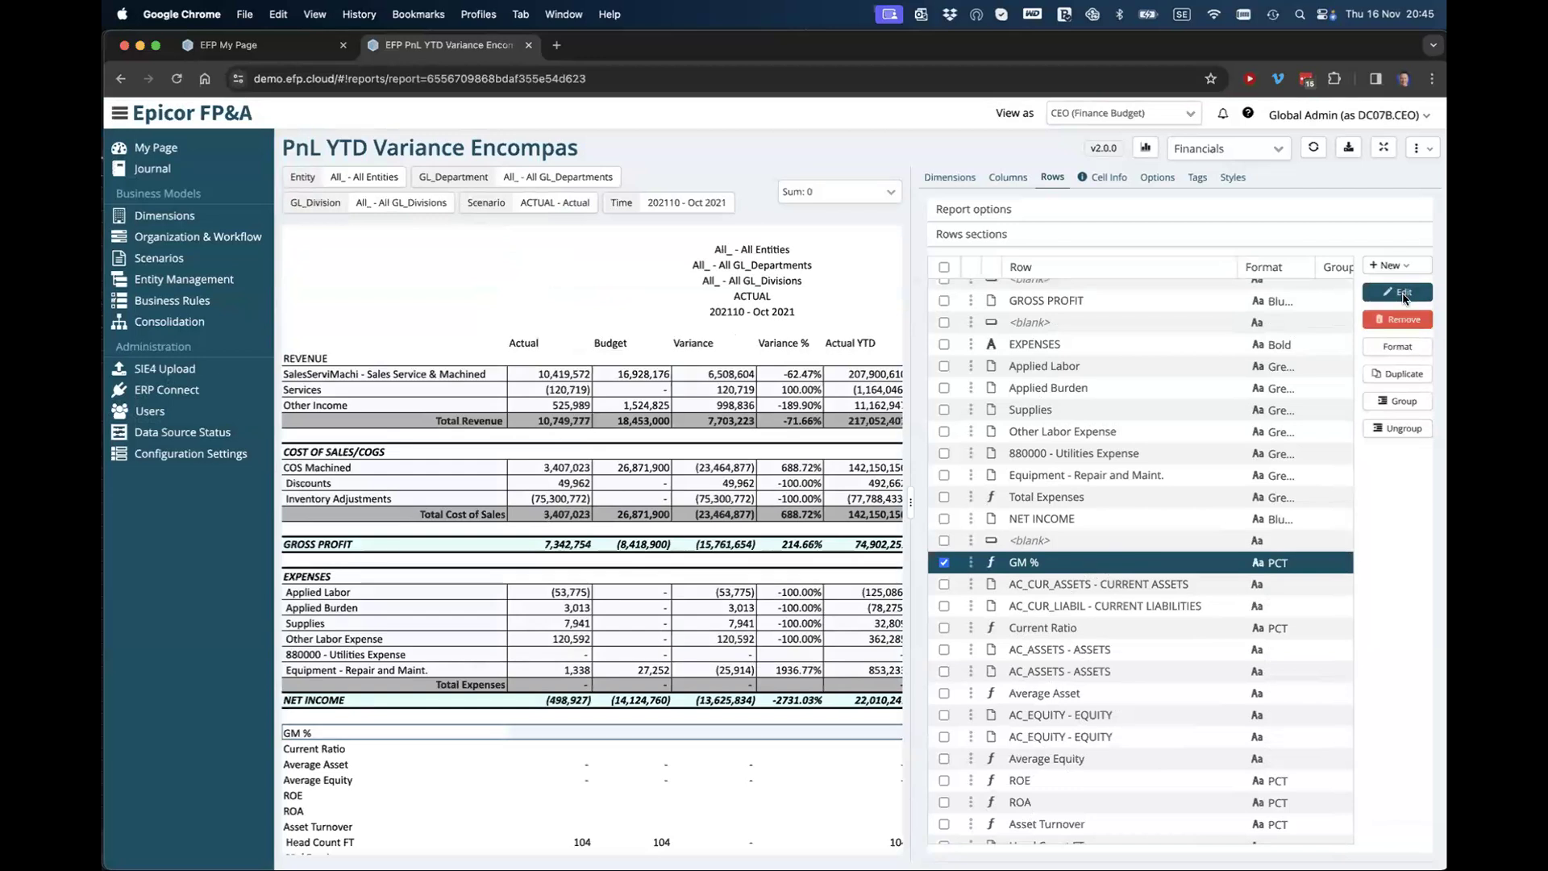
{"action": "left_click_drag", "start_coordinate": [697, 381], "coordinate": [1070, 367]}
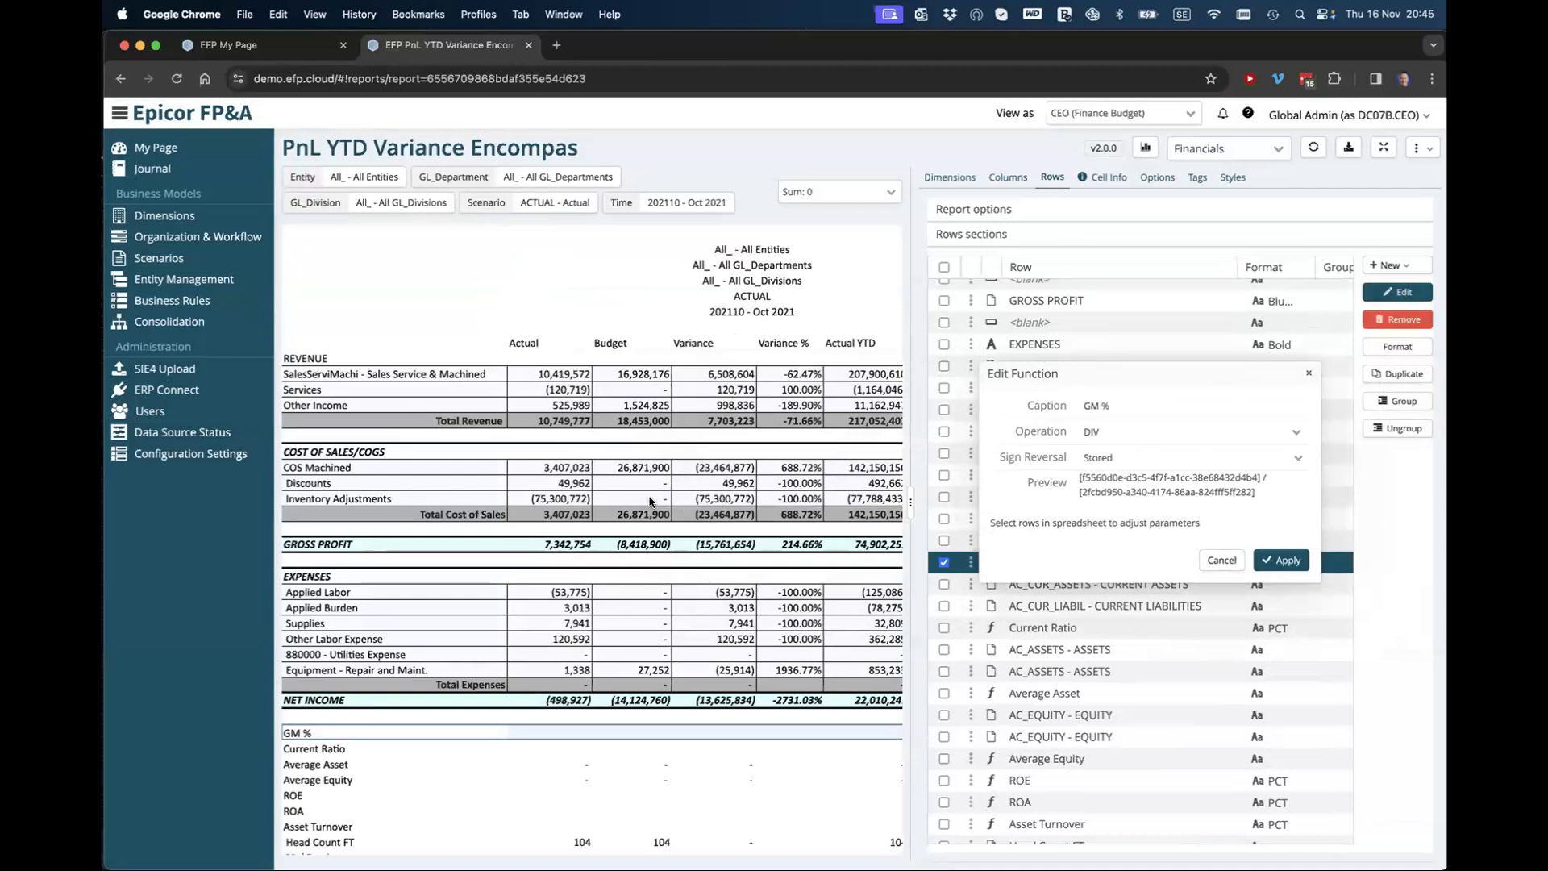
{"action": "left_click", "coordinate": [567, 423]}
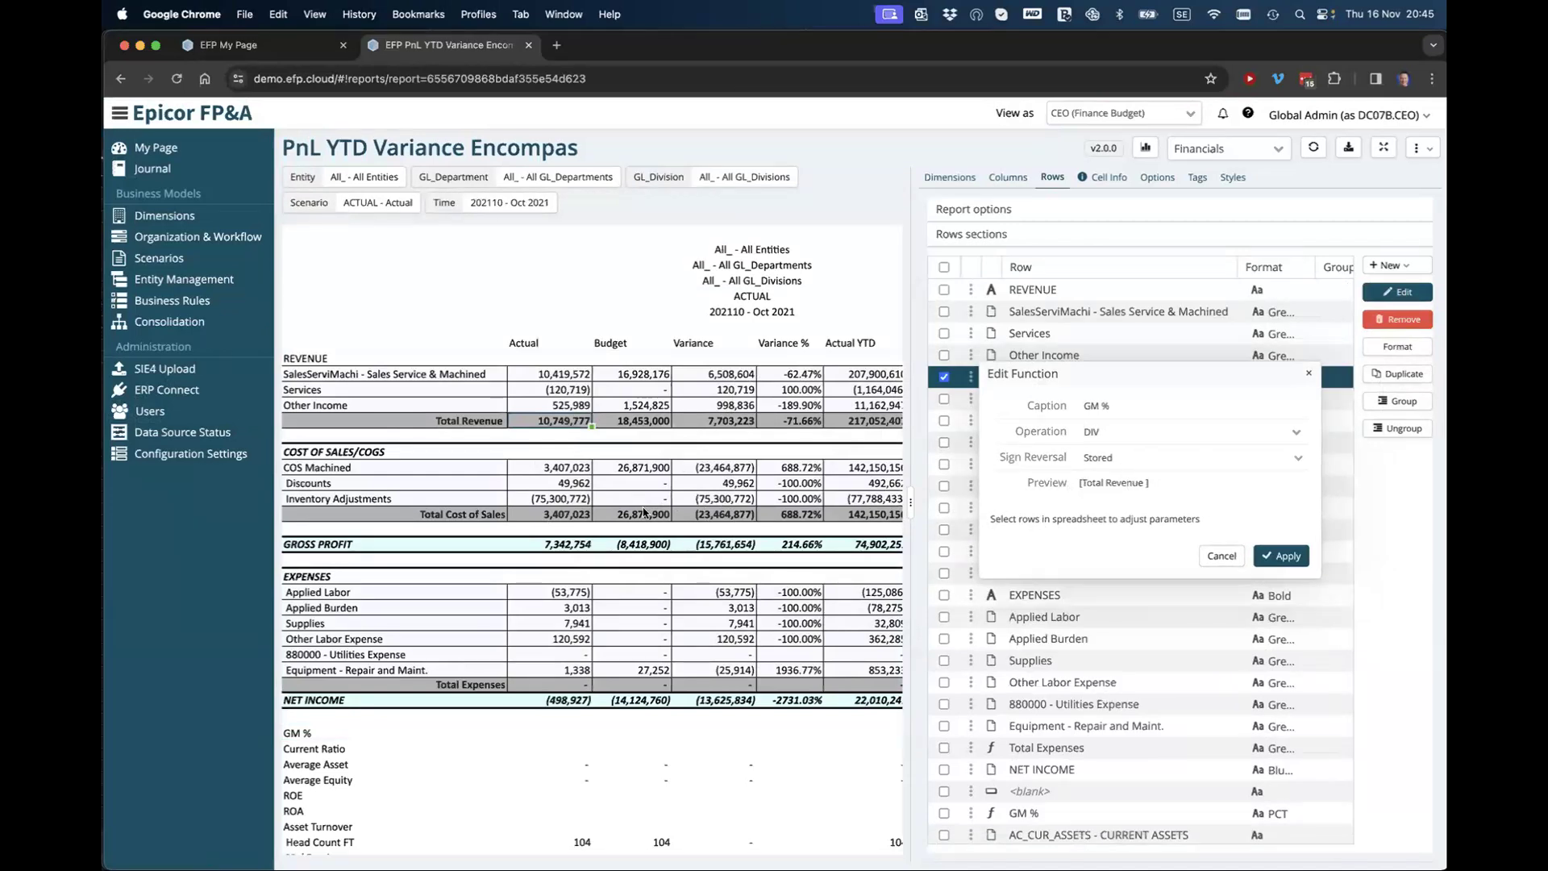
{"action": "left_click", "coordinate": [559, 544]}
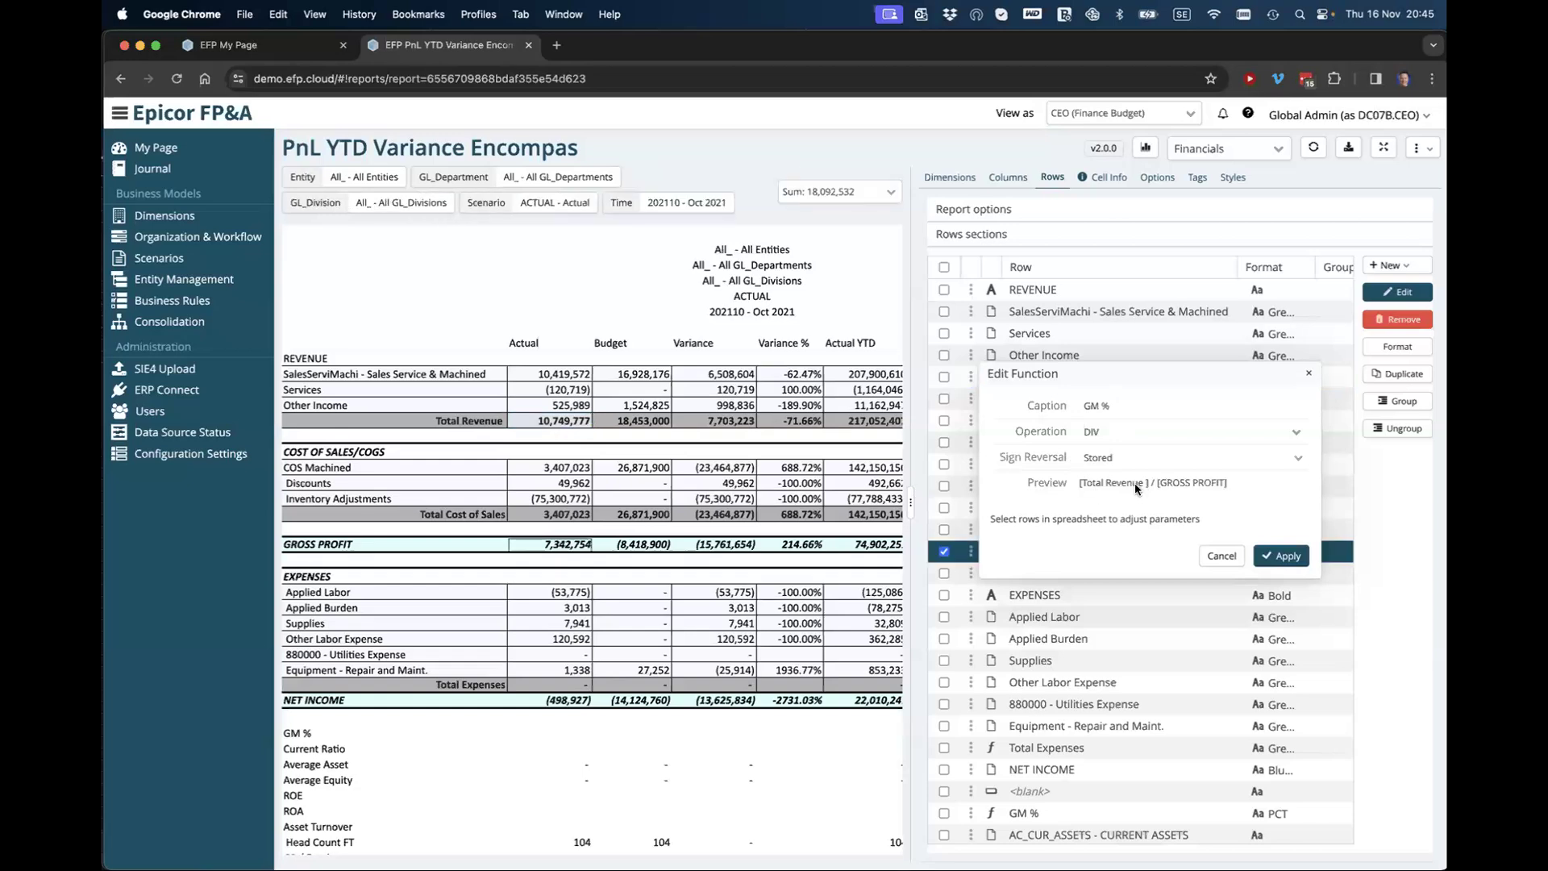
{"action": "left_click", "coordinate": [1288, 556]}
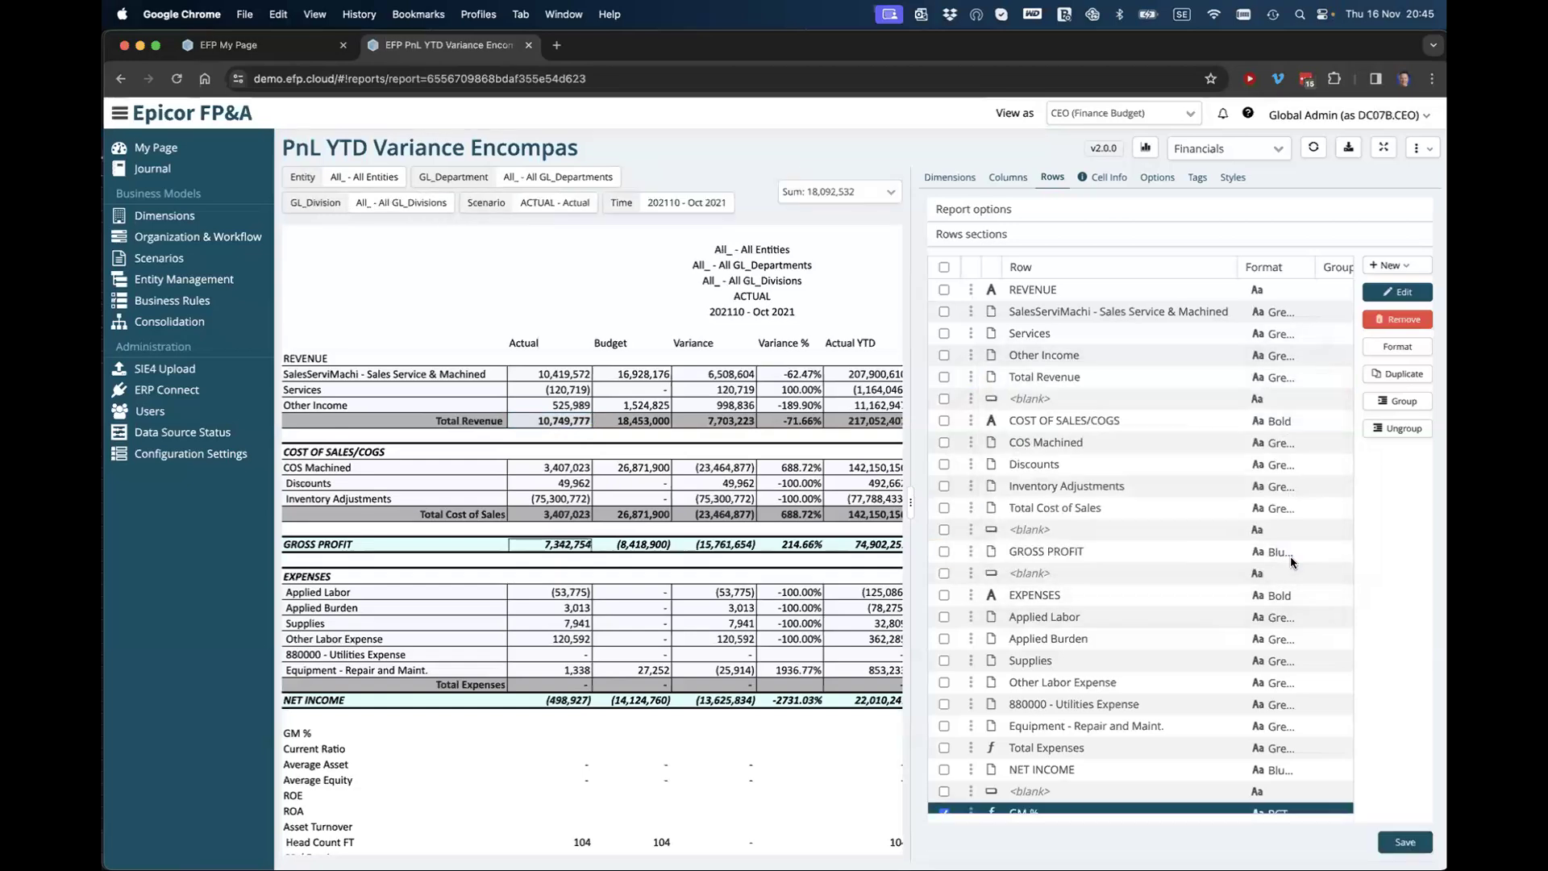
{"action": "left_click", "coordinate": [1407, 842]}
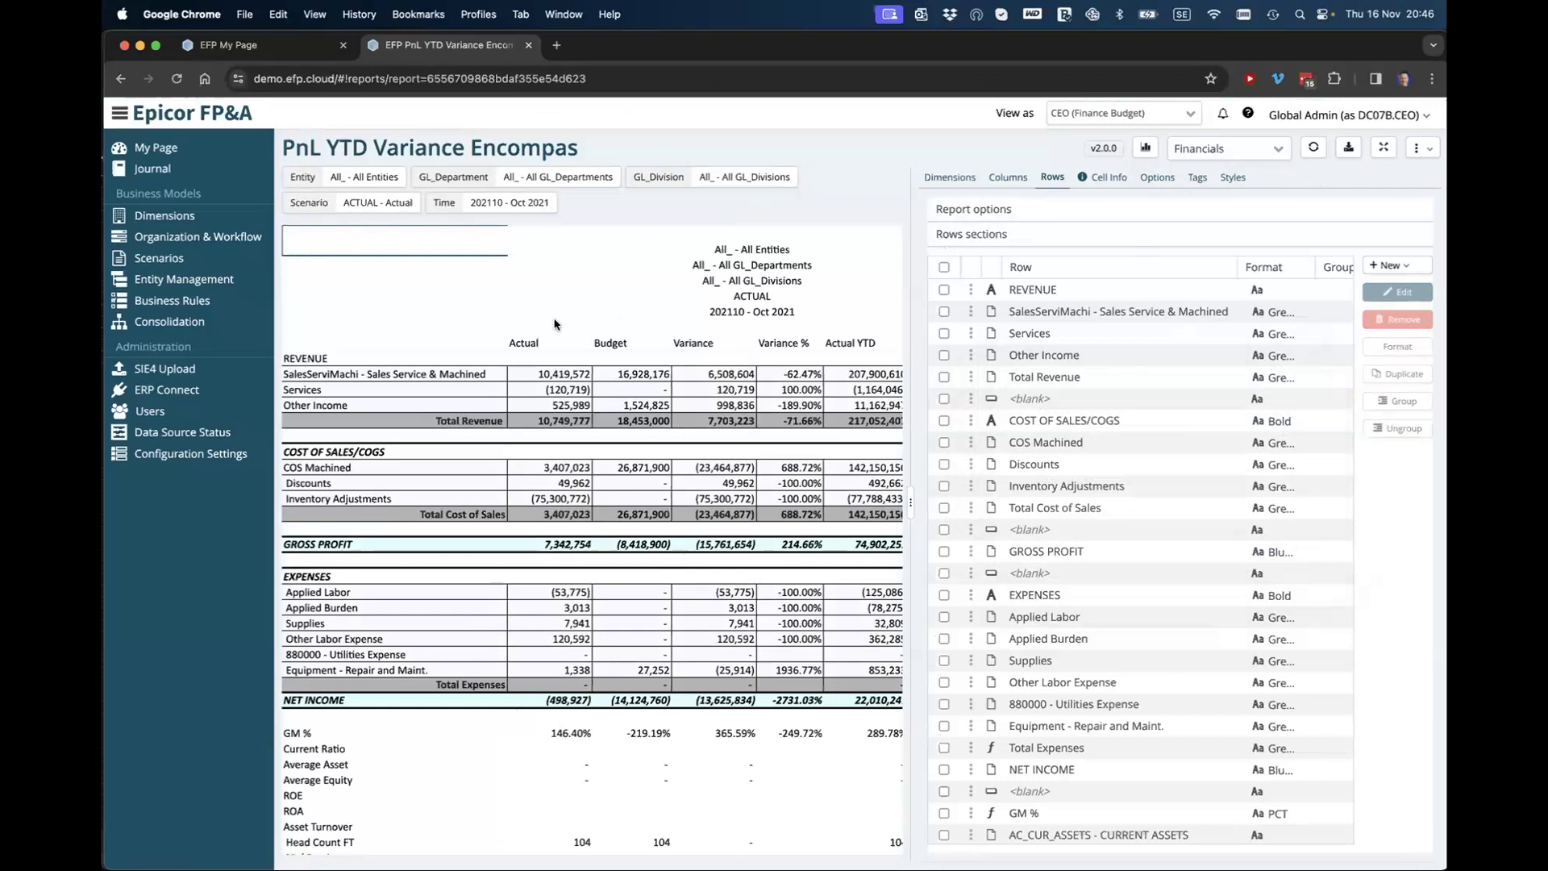
- Open the Budget 2022 assignment Sales and Cost - Division 02 and examine its accounts, monthly values and GL_Department filter
{"action": "left_click", "coordinate": [156, 148]}
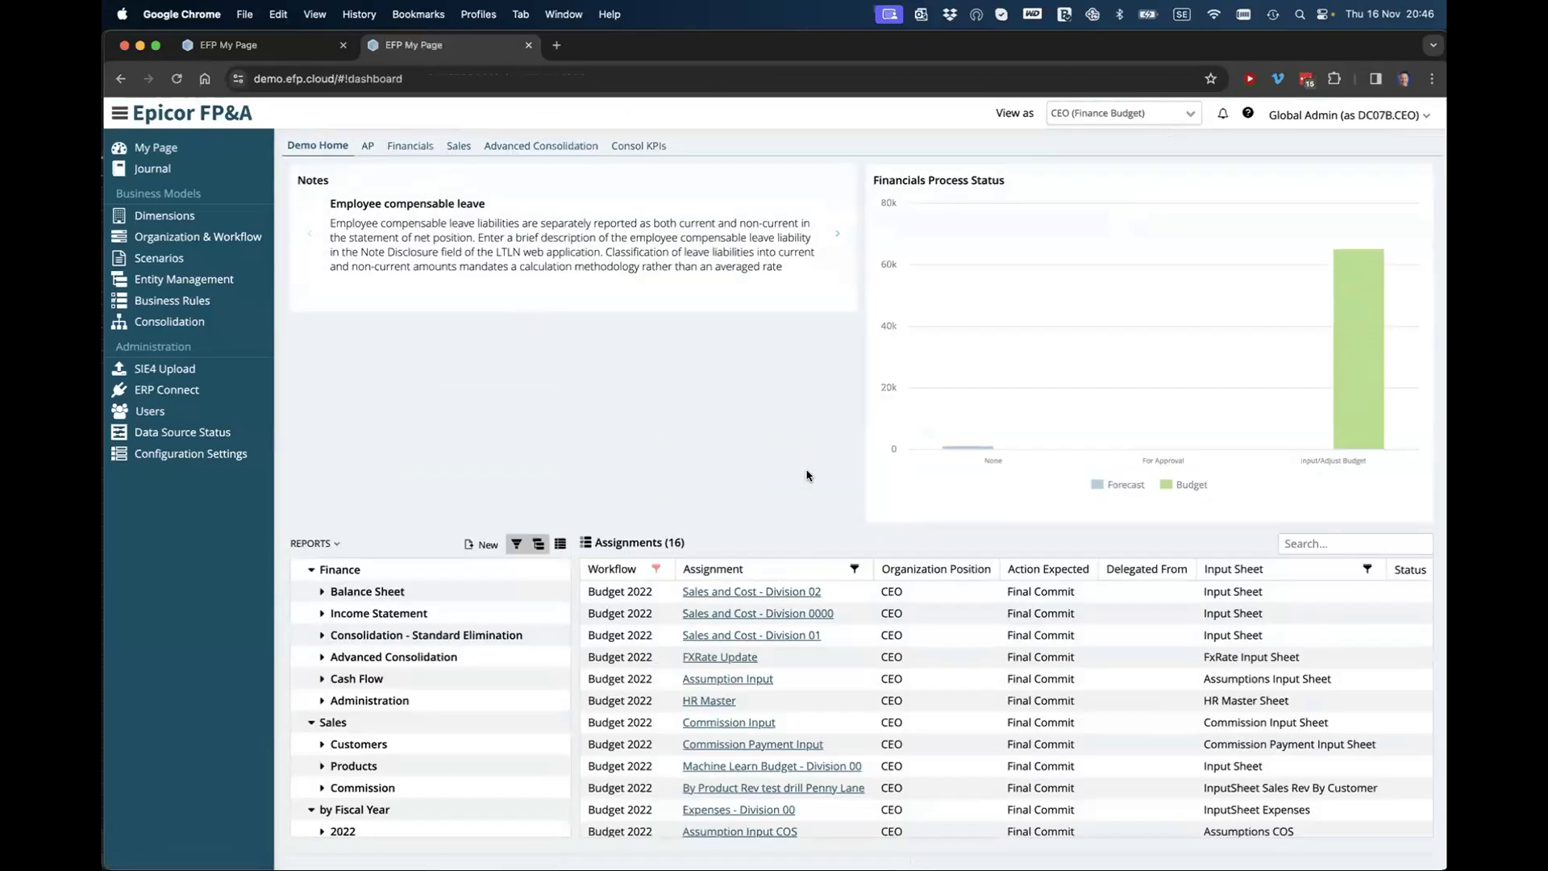
{"action": "left_click", "coordinate": [765, 594]}
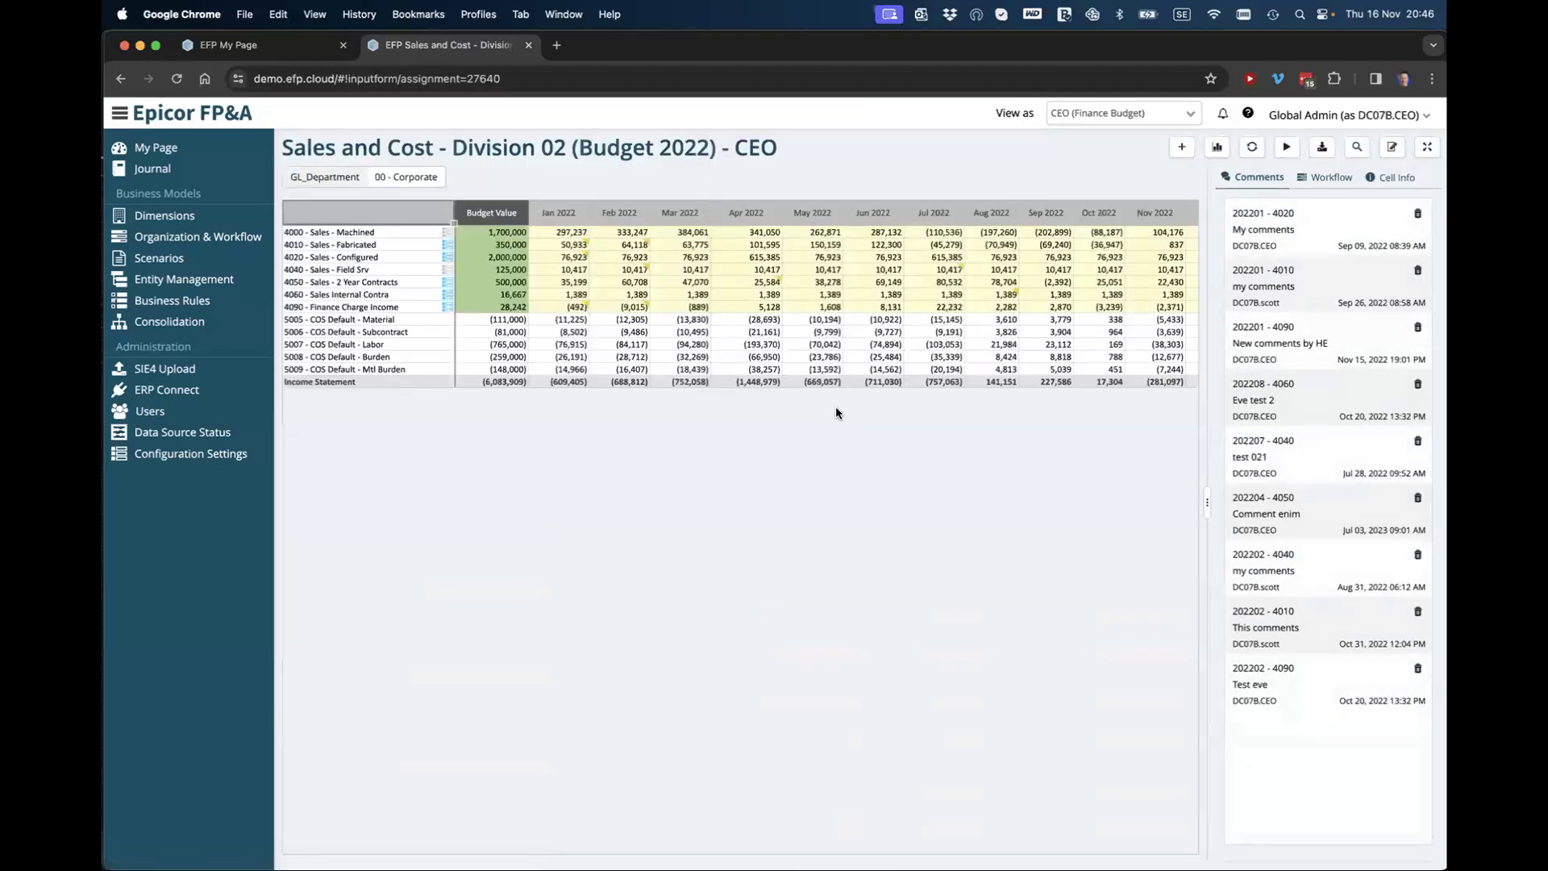
{"action": "scroll", "coordinate": [806, 419], "scroll_direction": "up", "scroll_amount": 5}
{"action": "scroll", "coordinate": [736, 436], "scroll_direction": "left", "scroll_amount": 3}
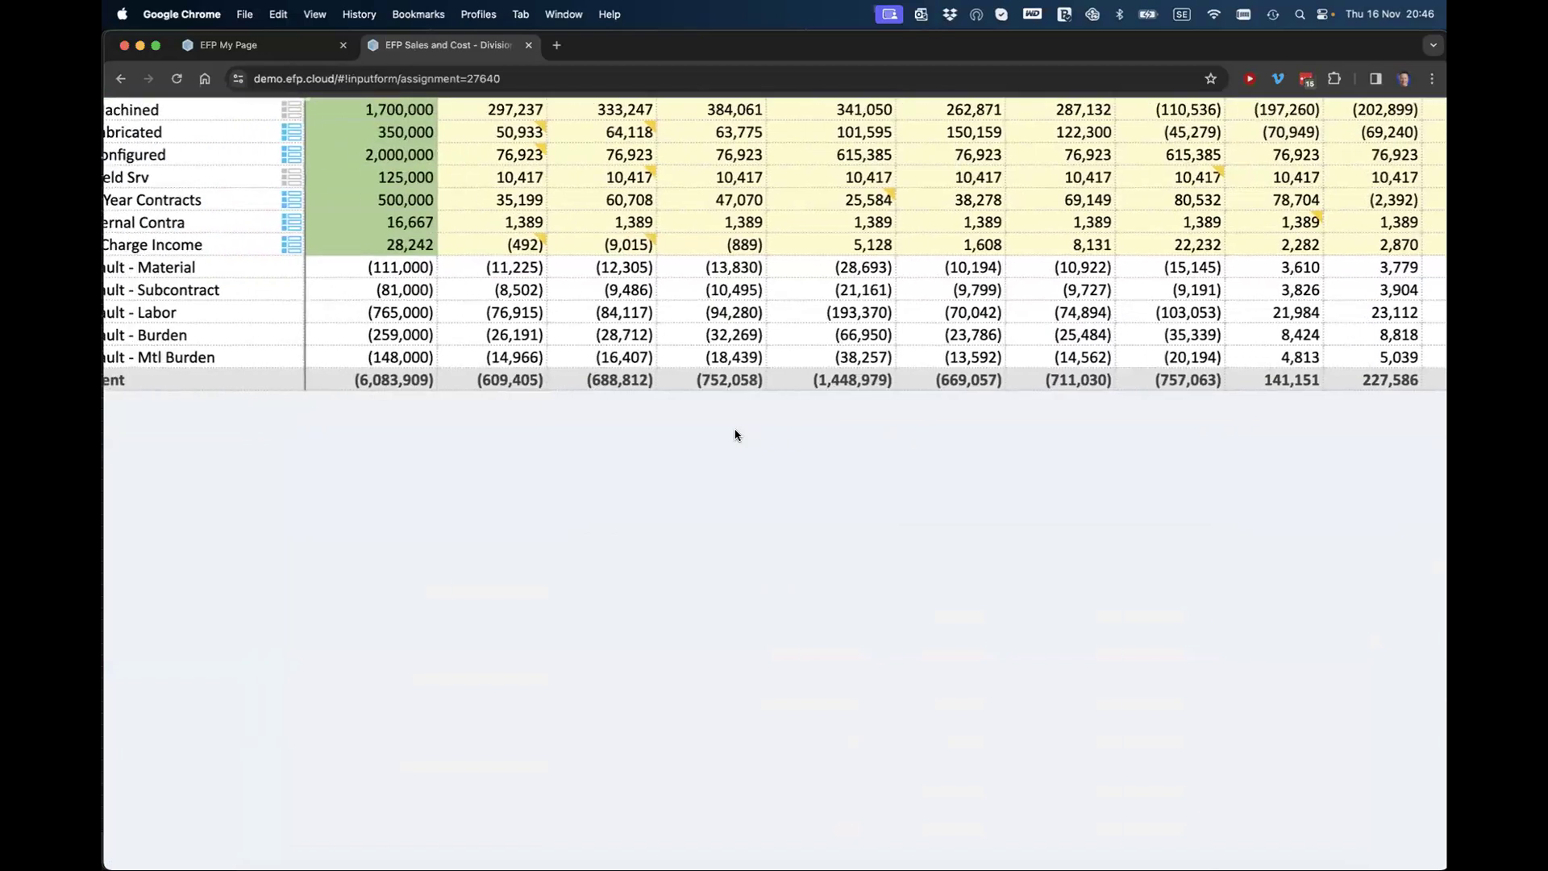
{"action": "scroll", "coordinate": [735, 435], "scroll_direction": "up", "scroll_amount": 3}
{"action": "scroll", "coordinate": [735, 435], "scroll_direction": "left", "scroll_amount": 4}
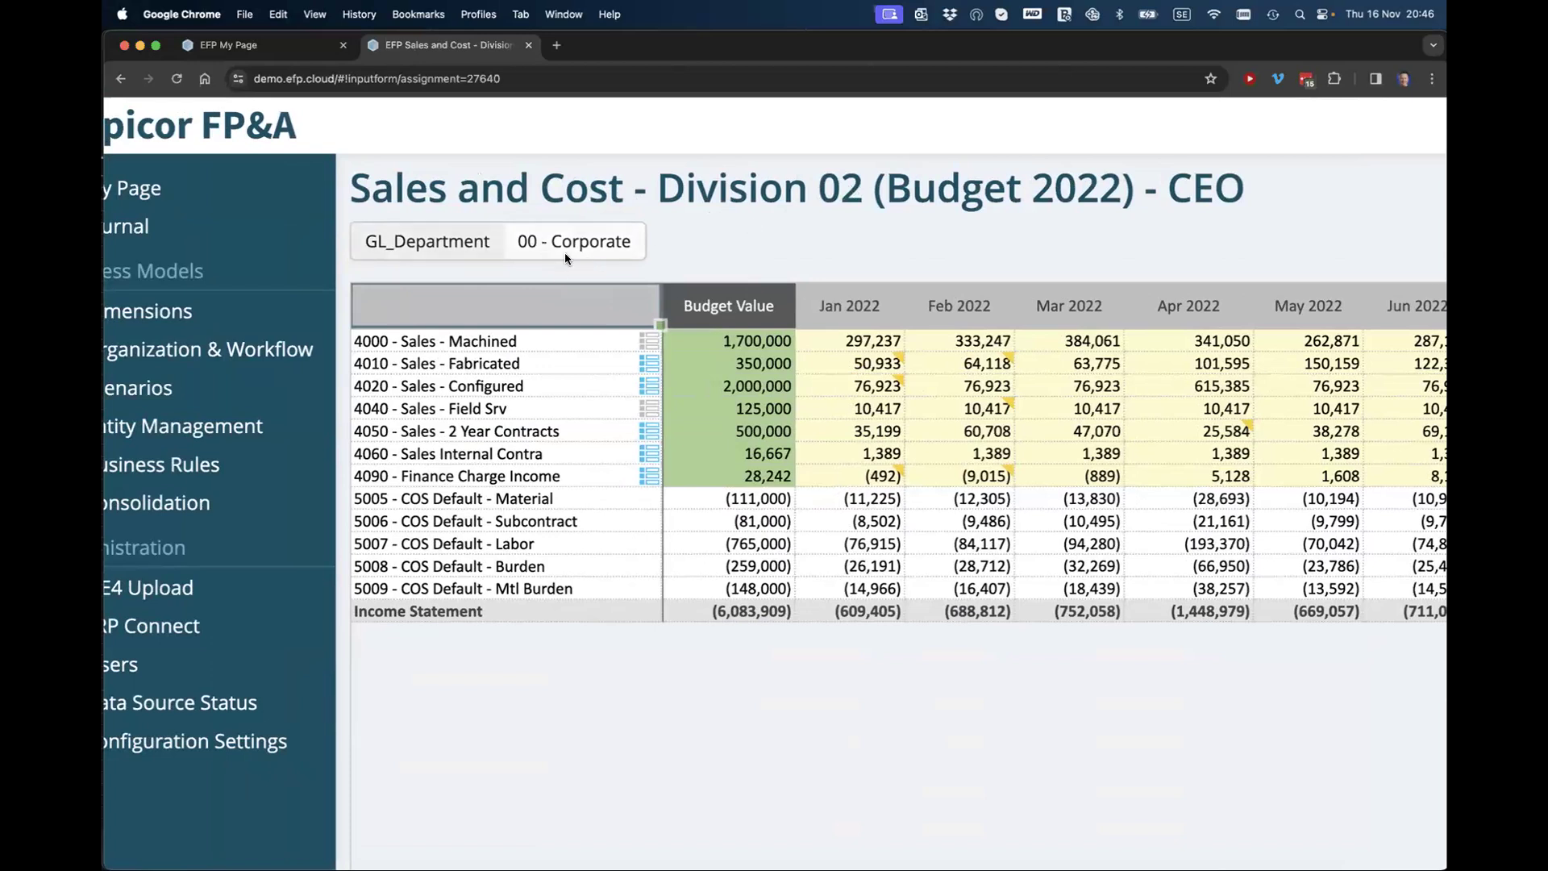
{"action": "scroll", "coordinate": [911, 436], "scroll_direction": "right", "scroll_amount": 2}
{"action": "key", "text": "super+0"}
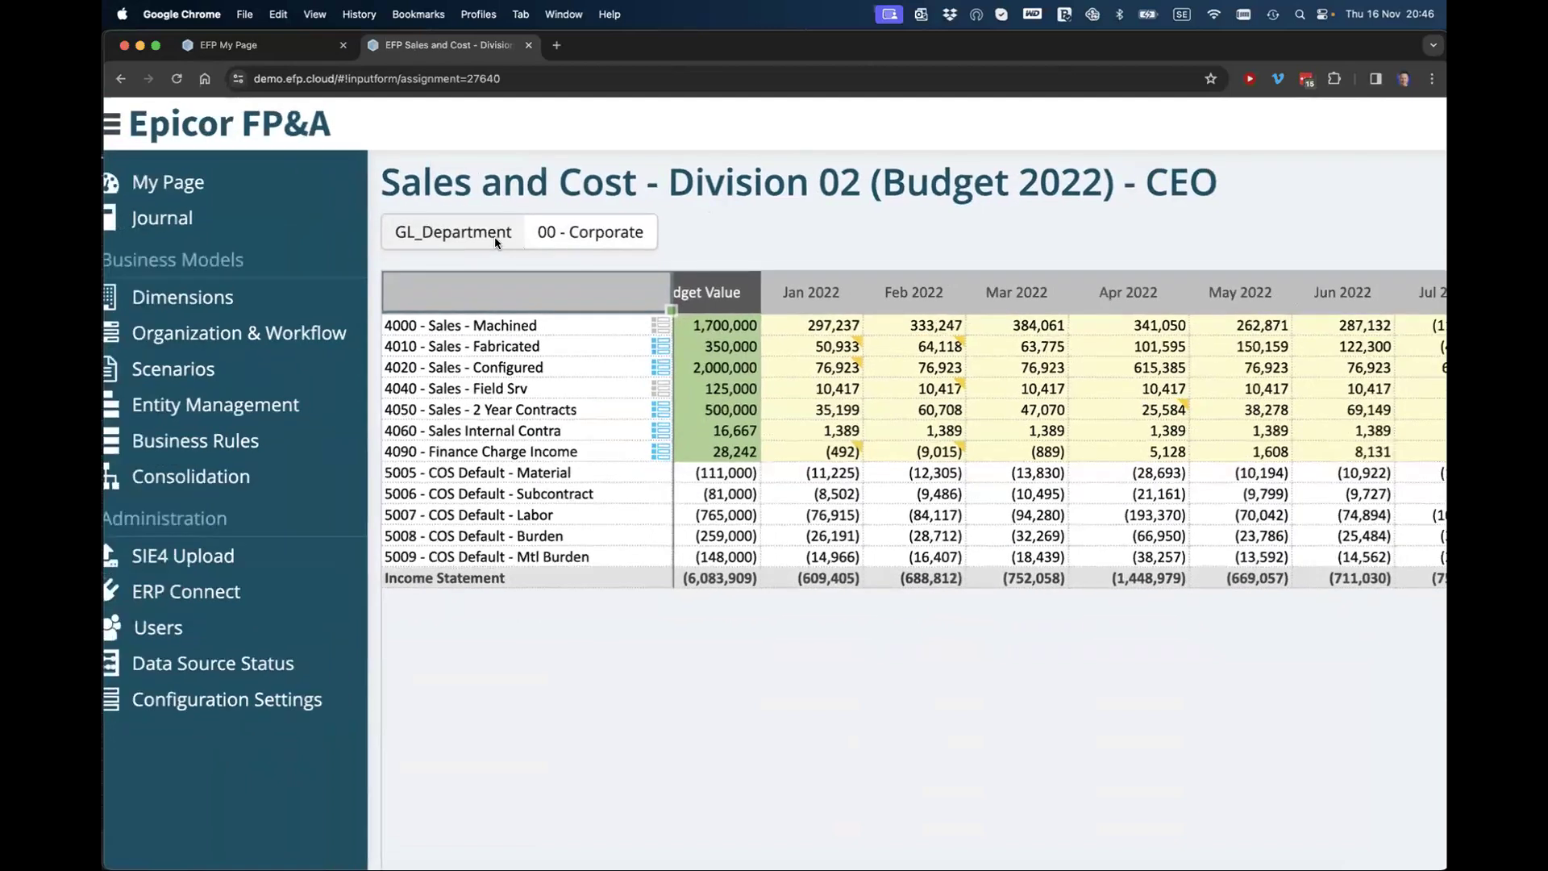
- Set the Budget Value of account 4000 - Sales - Machined to 400,000
{"action": "left_click", "coordinate": [495, 235]}
{"action": "type", "text": "400000"}
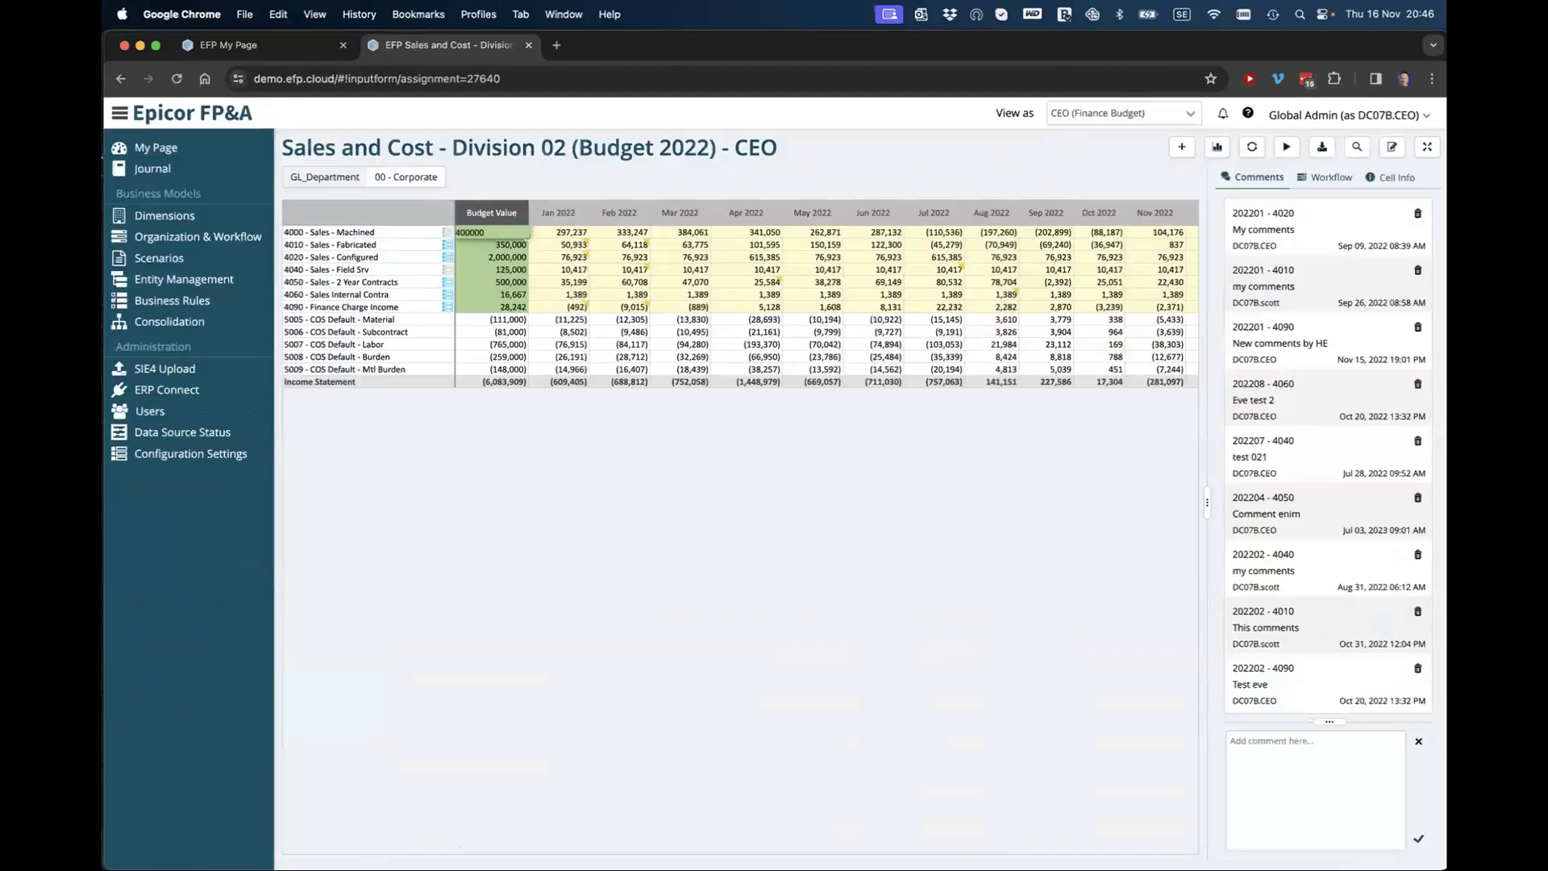
{"action": "key", "text": "Return"}
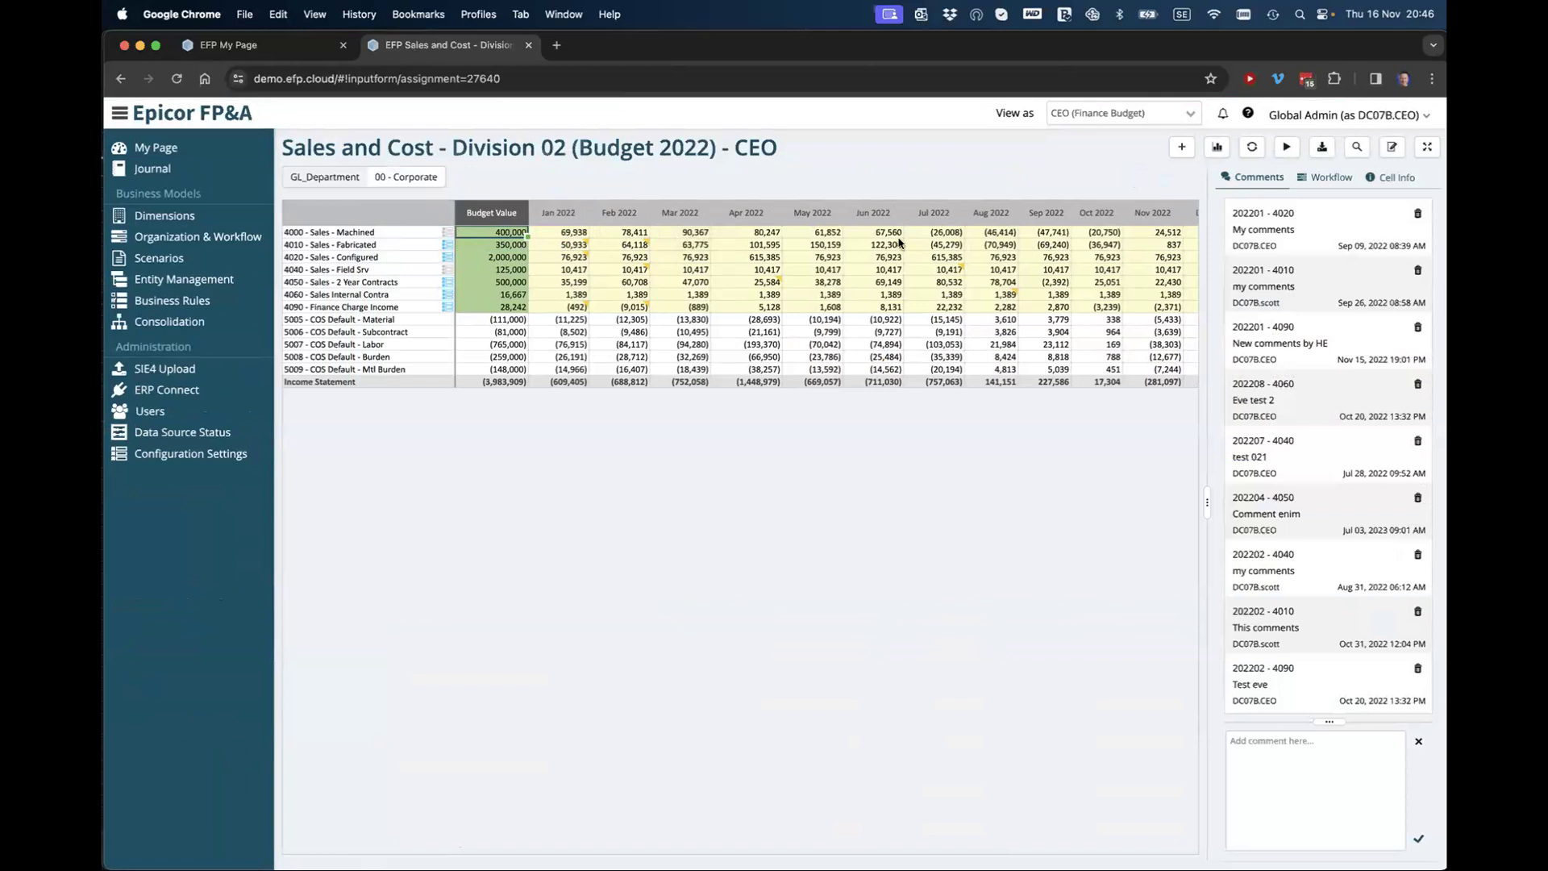
- Enter 2,000 for Sales - Machined in Jan 2022 and fill that value across the row through Oct 2022
{"action": "left_click", "coordinate": [582, 235]}
{"action": "type", "text": "2000"}
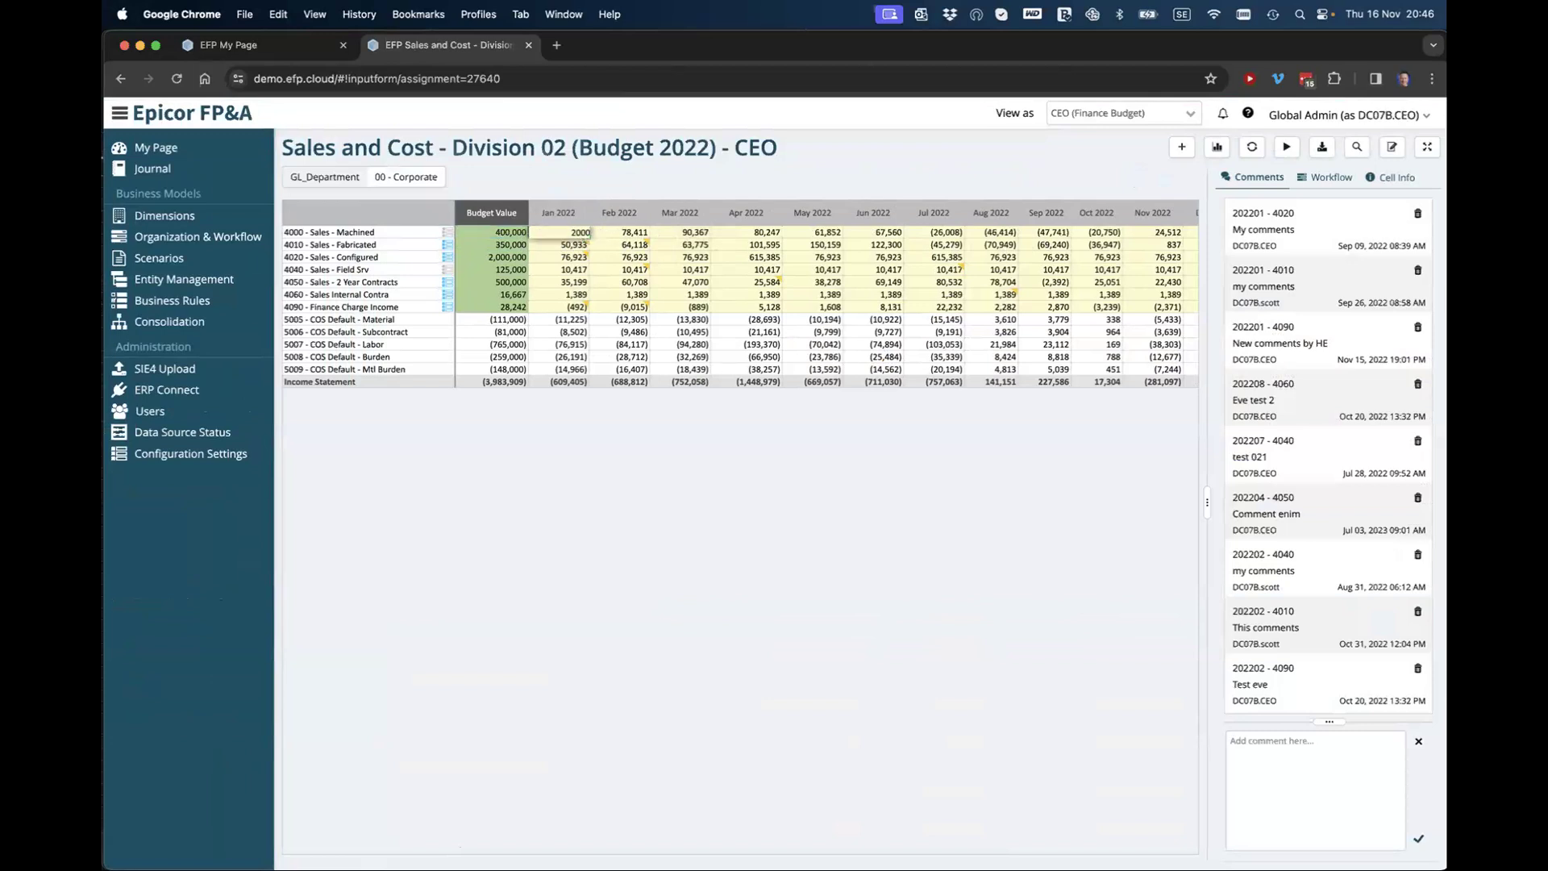
{"action": "key", "text": "Return"}
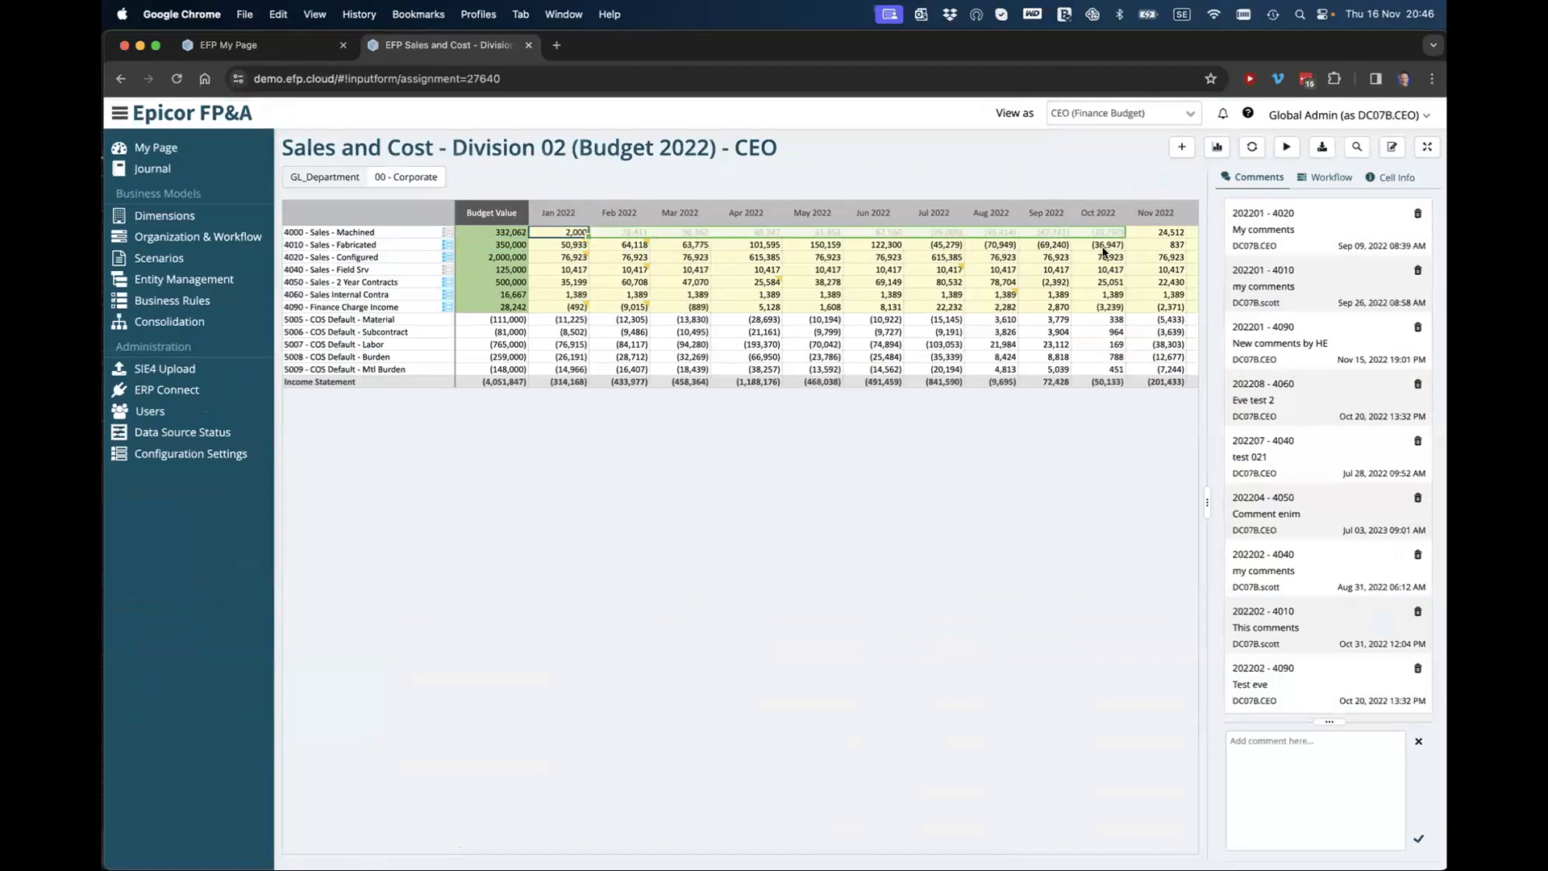
{"action": "left_click_drag", "start_coordinate": [588, 237], "coordinate": [1109, 250]}
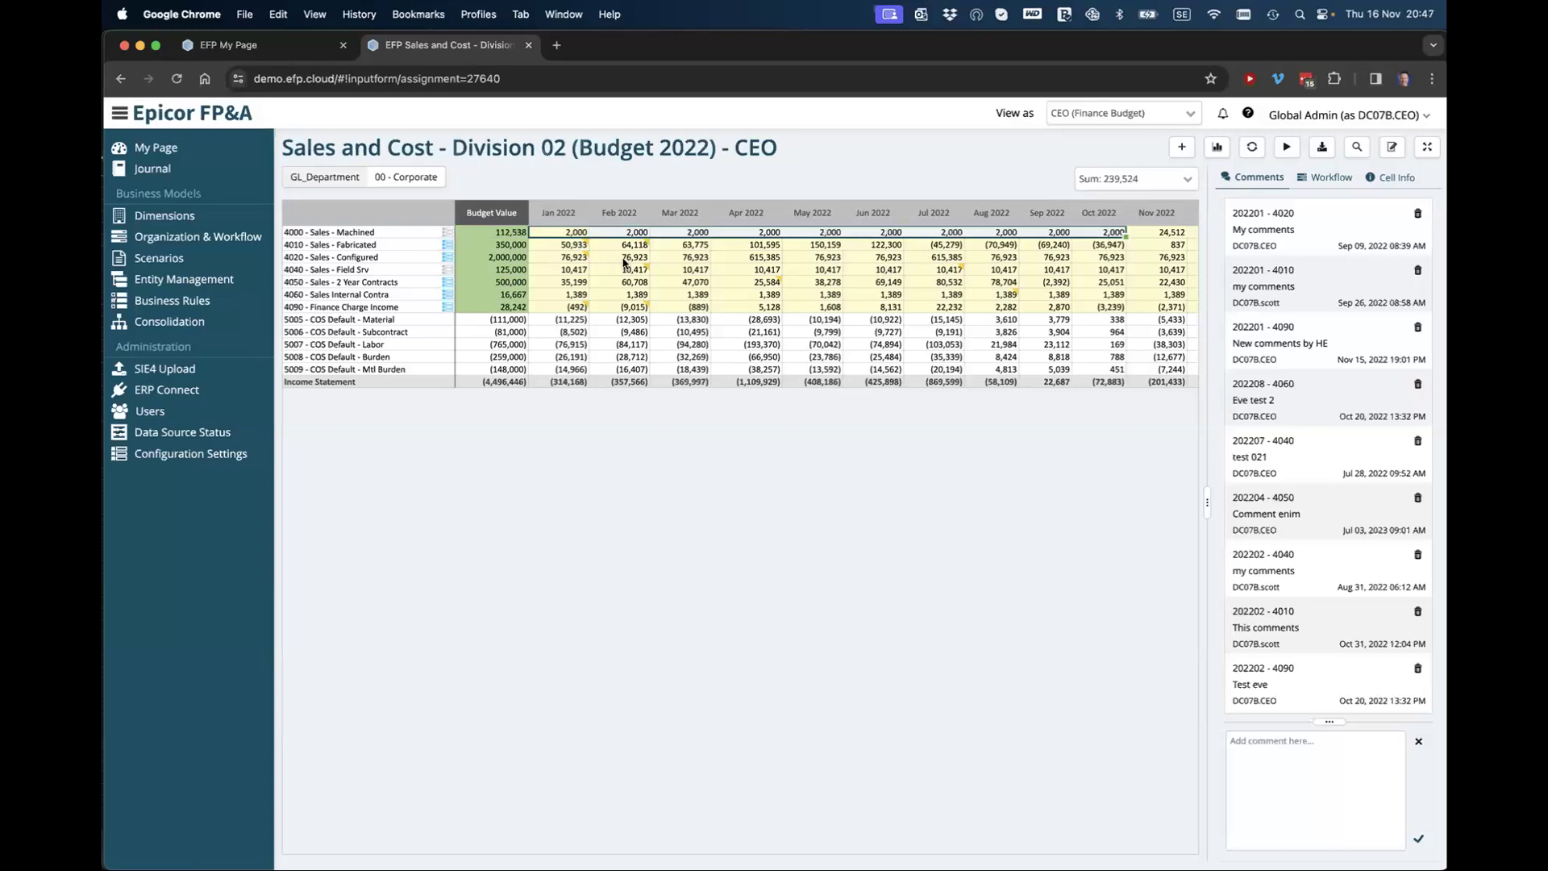
- Open the chart for the Sales - Machined budget value, view the available spread bases, and create a prediction
{"action": "left_click", "coordinate": [516, 234]}
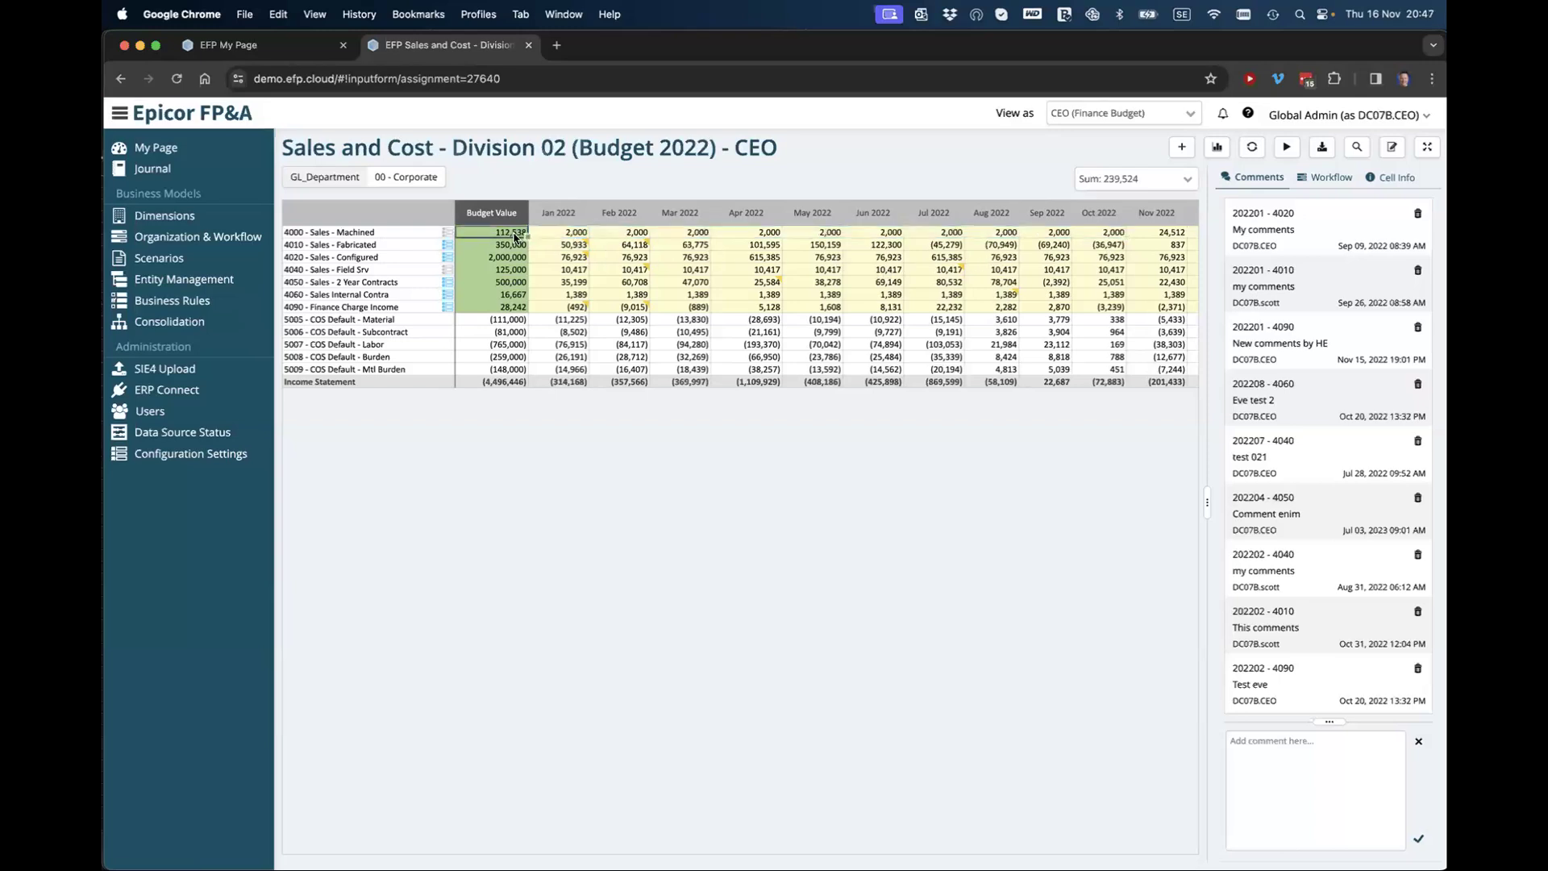
{"action": "left_click", "coordinate": [1217, 150]}
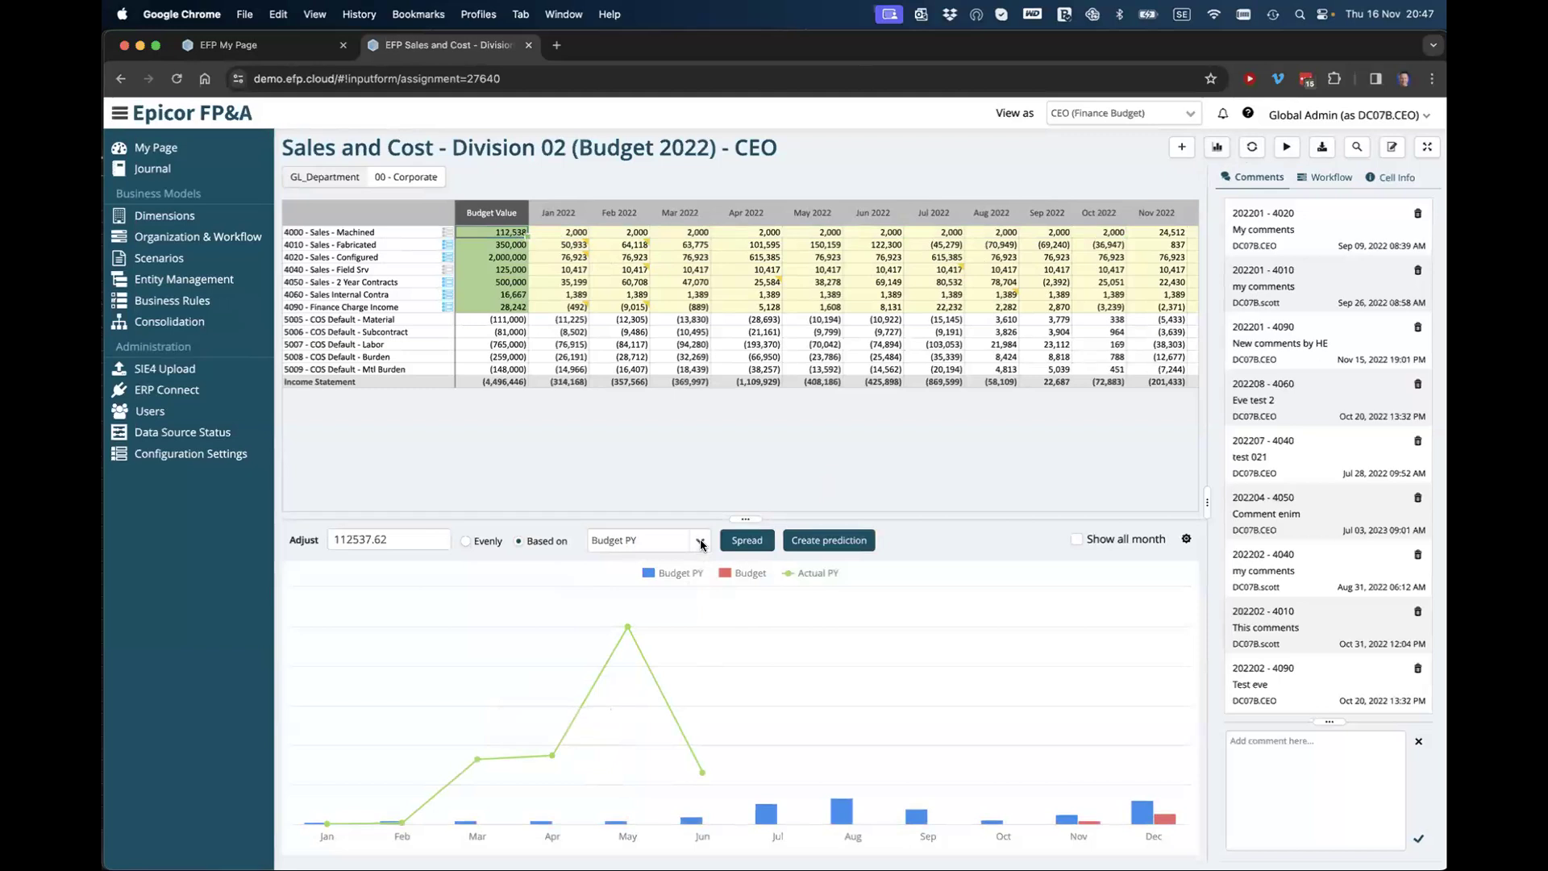
{"action": "left_click", "coordinate": [701, 543]}
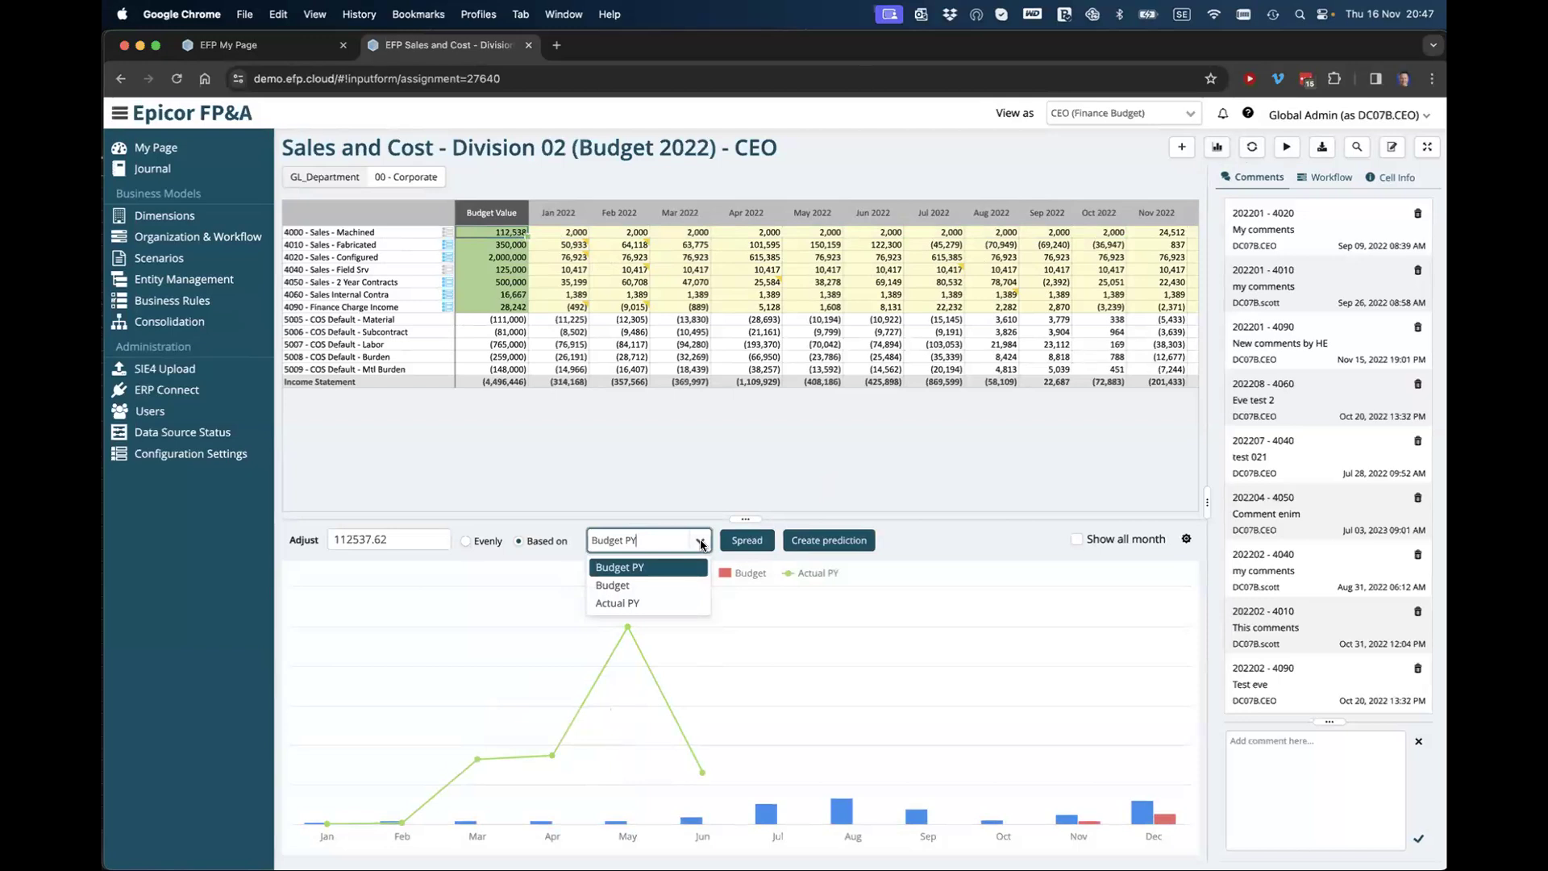
{"action": "left_click", "coordinate": [959, 541]}
{"action": "left_click", "coordinate": [855, 550]}
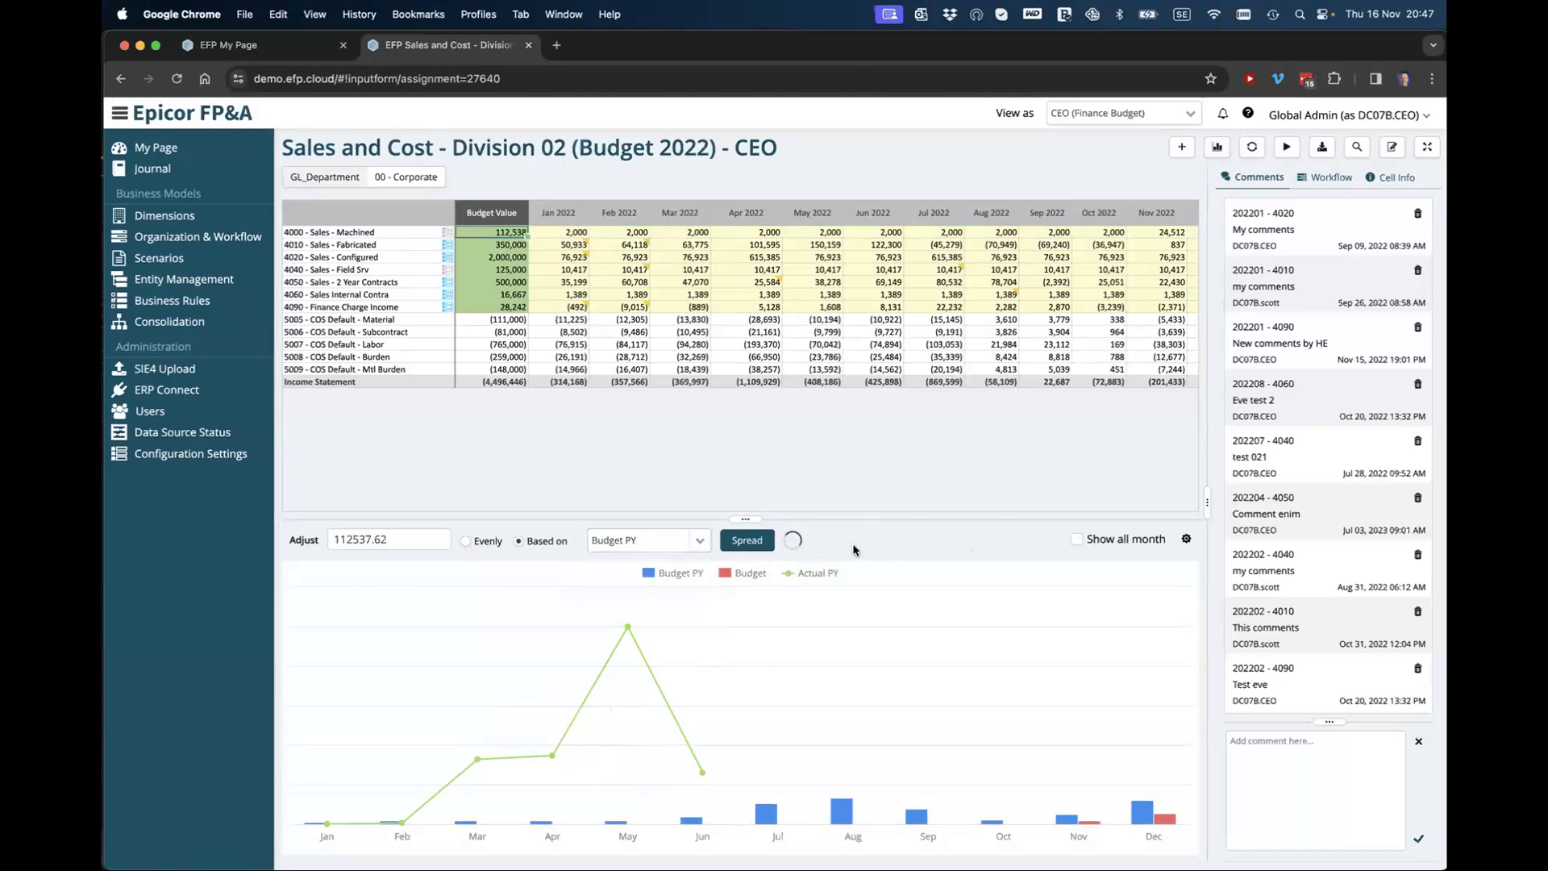